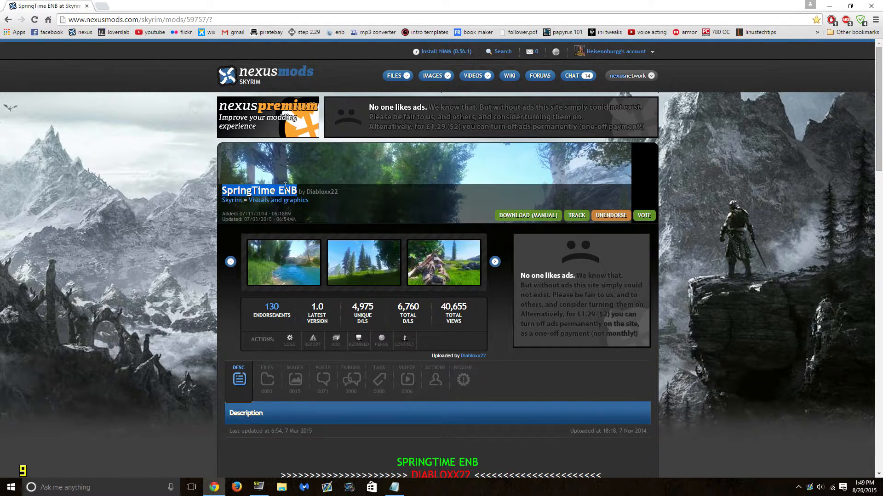
# - Highlight the SpringTime ENB title and author line at the top of the mod page
pyautogui.click(312, 191)
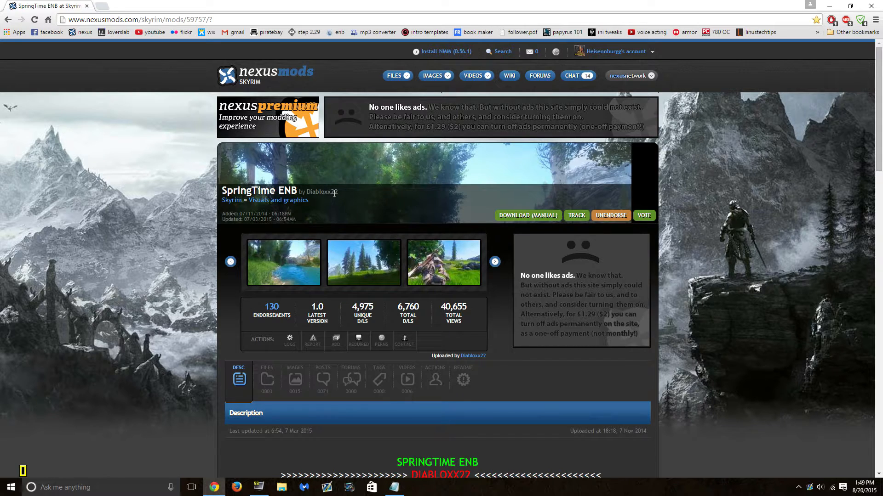
pyautogui.moveTo(222, 190); pyautogui.dragTo(359, 188)
pyautogui.click(349, 193)
pyautogui.moveTo(221, 190); pyautogui.dragTo(338, 190)
pyautogui.click(342, 194)
pyautogui.moveTo(340, 192); pyautogui.dragTo(219, 195)
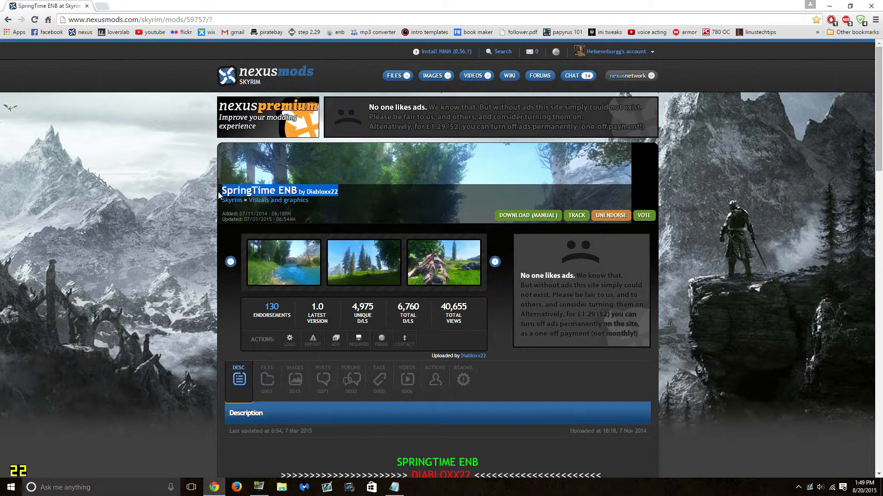
pyautogui.click(148, 225)
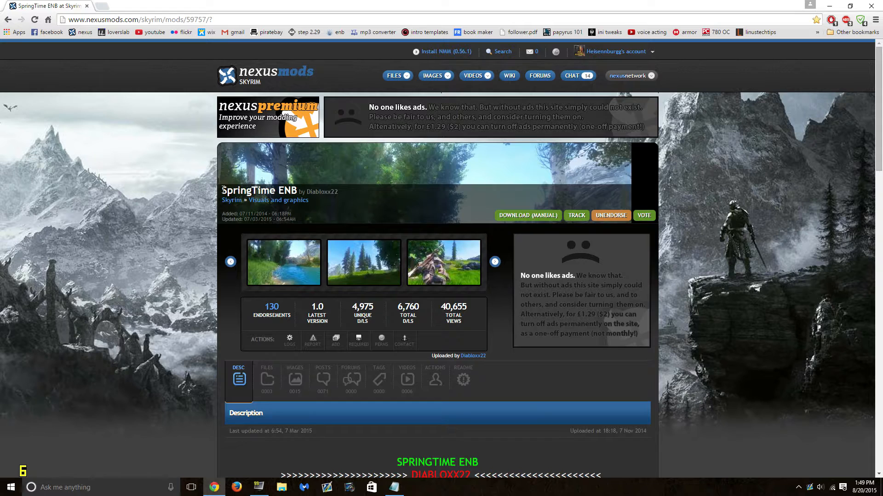
pyautogui.moveTo(223, 190); pyautogui.dragTo(339, 194)
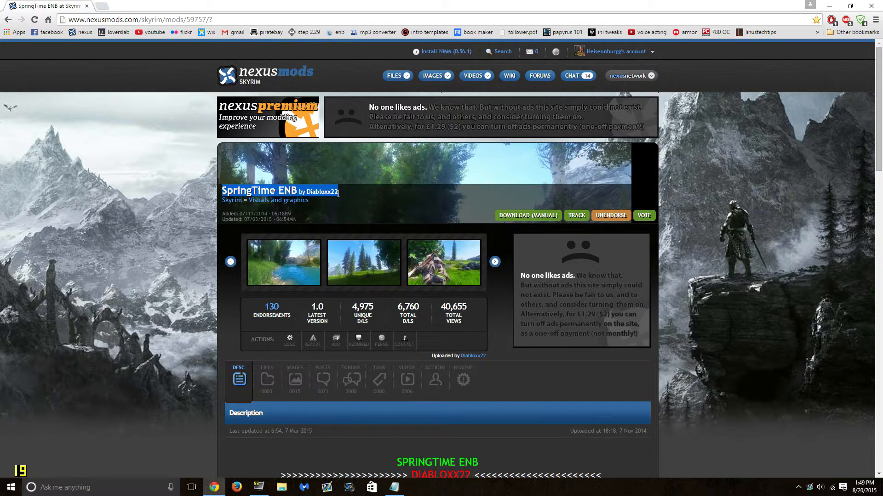
pyautogui.click(350, 193)
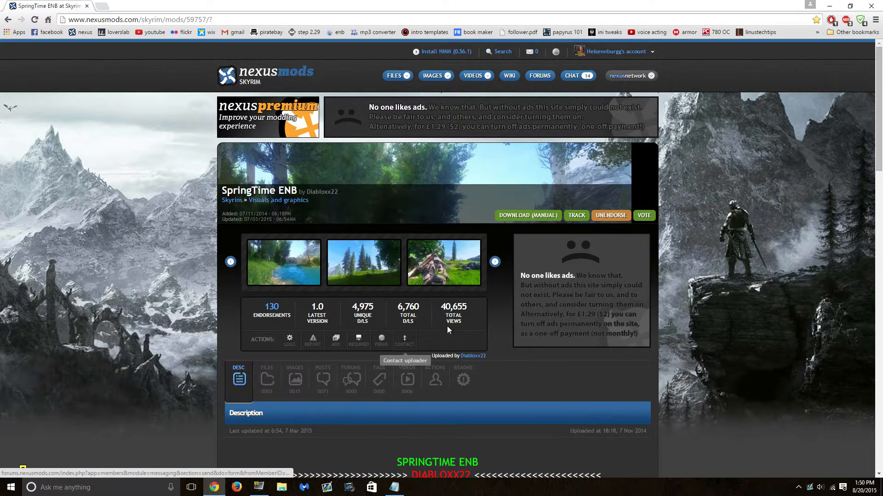
# - Scroll to the DOWNLOAD MANUALLY FIRST heading and highlight the recommended companion mods list
pyautogui.scroll(-2, 407, 356)
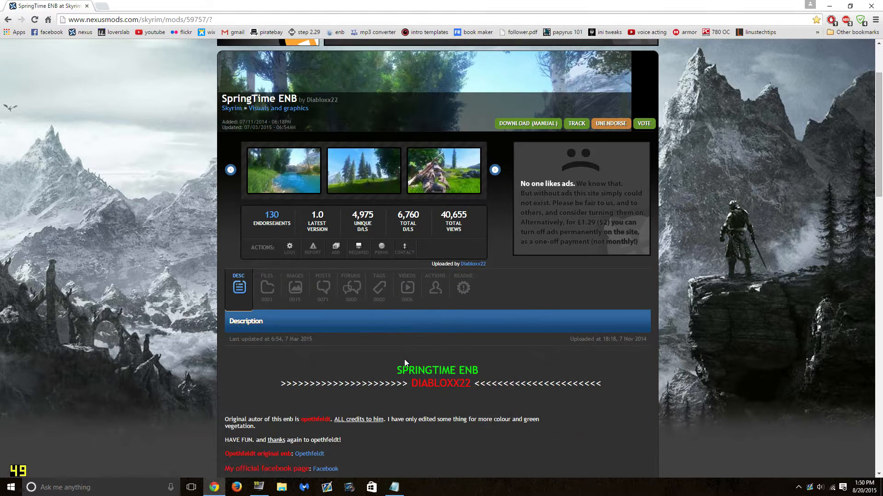
pyautogui.scroll(-5, 407, 357)
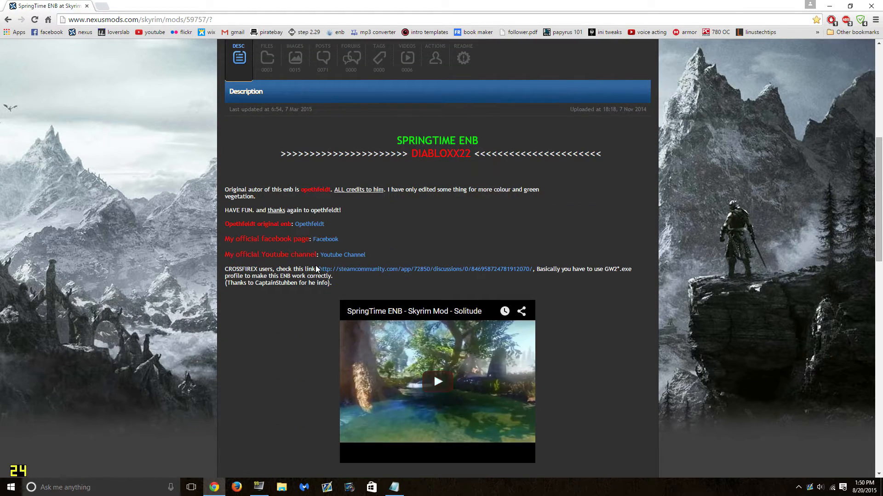
pyautogui.scroll(-9, 376, 285)
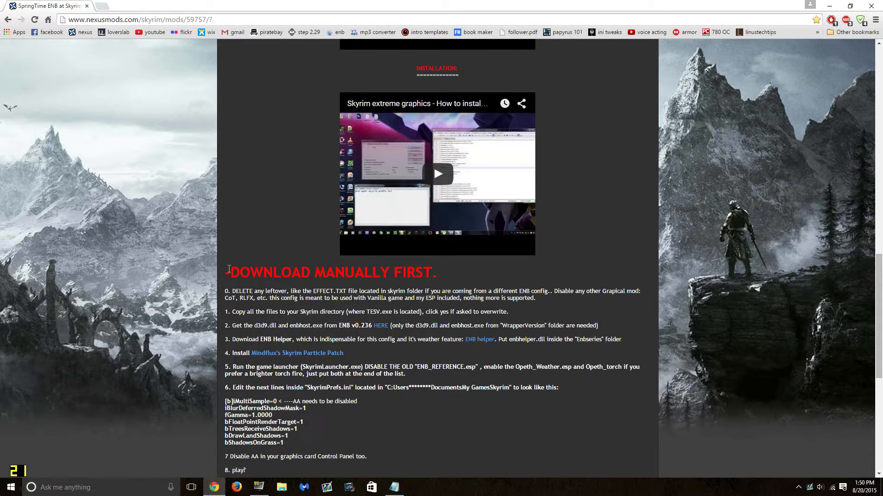
pyautogui.moveTo(229, 271); pyautogui.dragTo(240, 272)
pyautogui.click(283, 284)
pyautogui.scroll(-2, 285, 363)
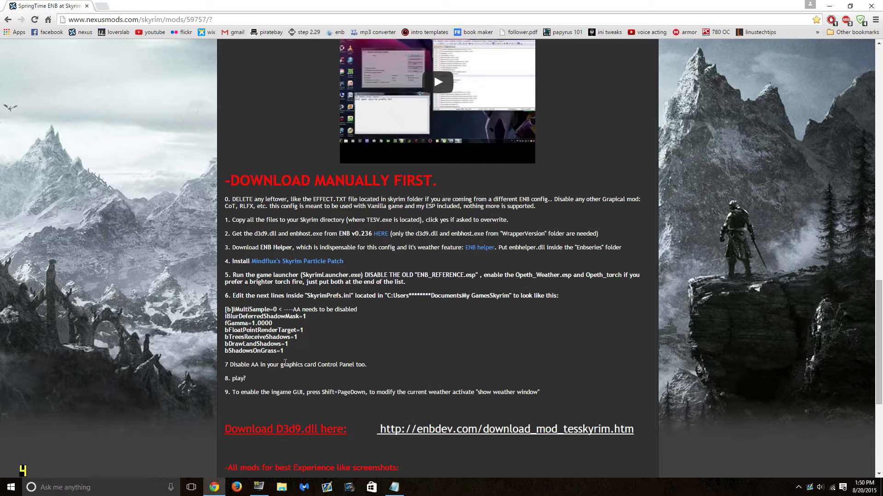
pyautogui.scroll(-3, 396, 313)
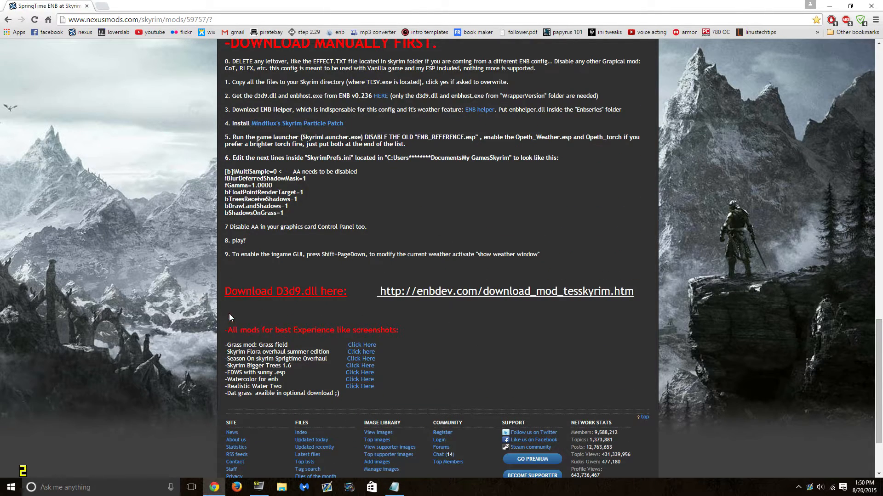
pyautogui.scroll(-2, 229, 318)
pyautogui.moveTo(221, 237); pyautogui.dragTo(410, 306)
pyautogui.click(415, 308)
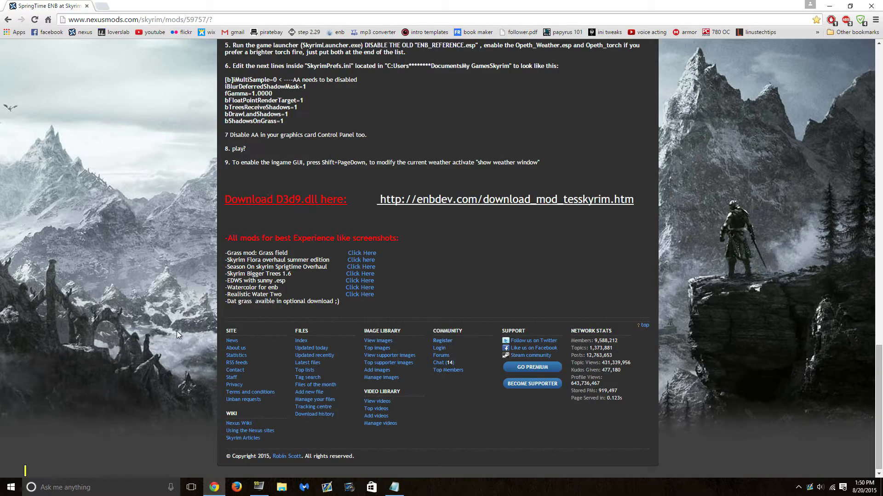
# - View the third screenshot enlarged, then scroll down to the Download D3d9.dll link
pyautogui.scroll(15, 183, 197)
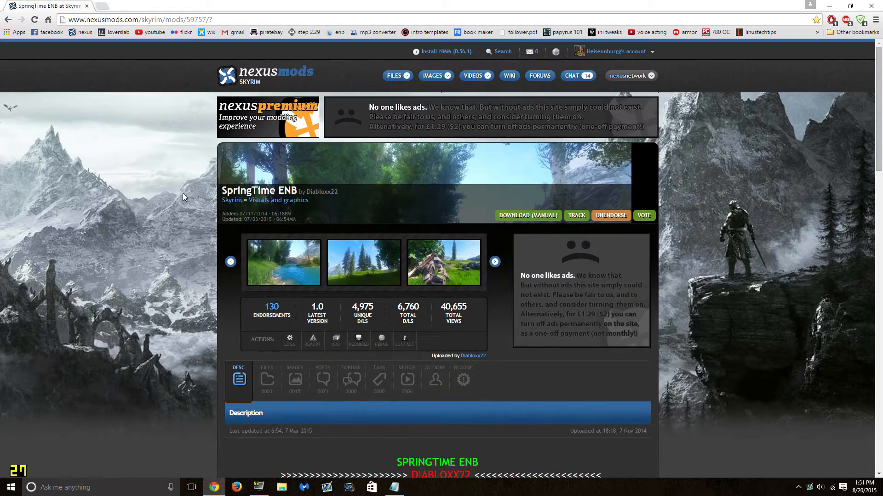
pyautogui.click(453, 265)
pyautogui.click(578, 306)
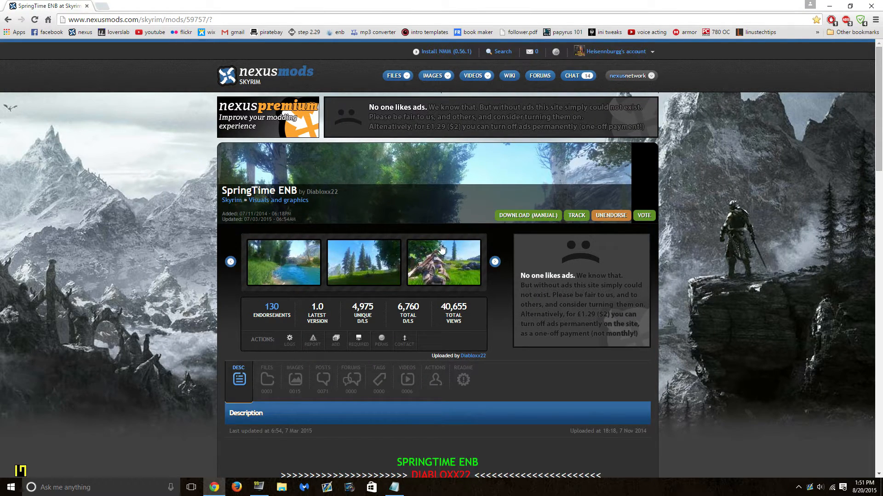
pyautogui.scroll(-3, 616, 344)
pyautogui.scroll(-6, 349, 313)
pyautogui.scroll(-12, 350, 313)
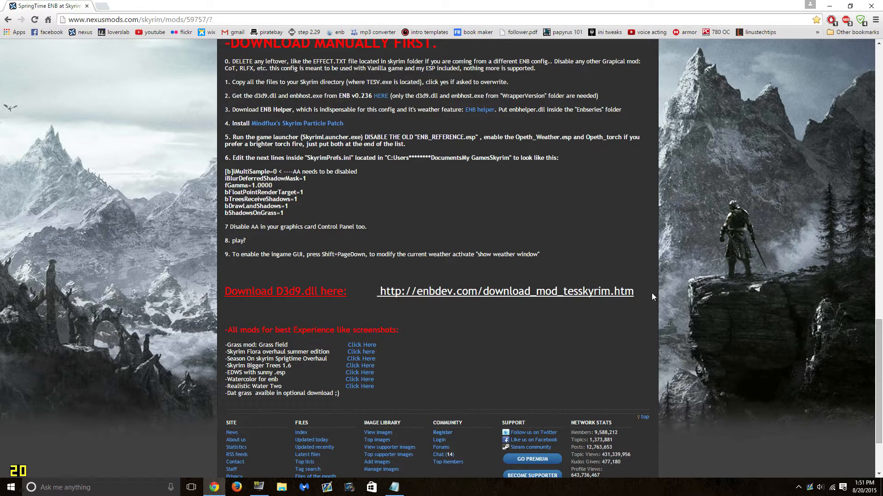
# - Copy the enbdev.com download address and load it in a new tab
pyautogui.moveTo(640, 291); pyautogui.dragTo(378, 295)
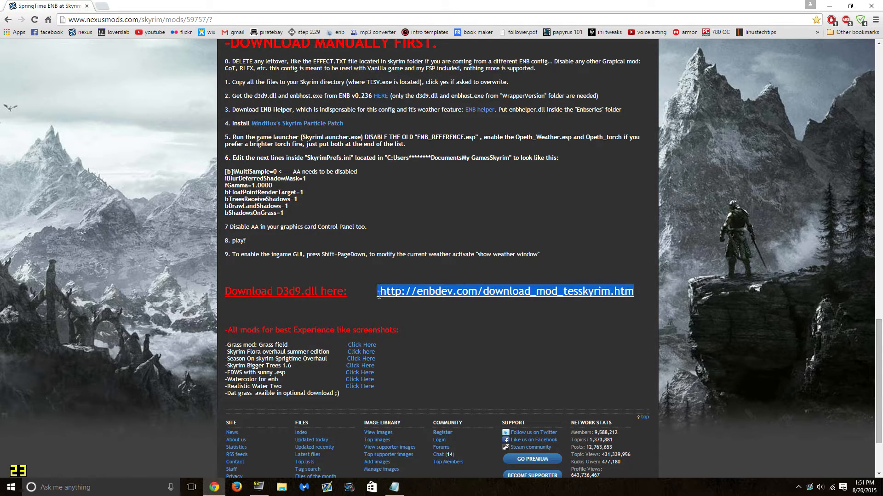
pyautogui.rightClick(439, 291)
pyautogui.click(448, 298)
pyautogui.click(448, 297)
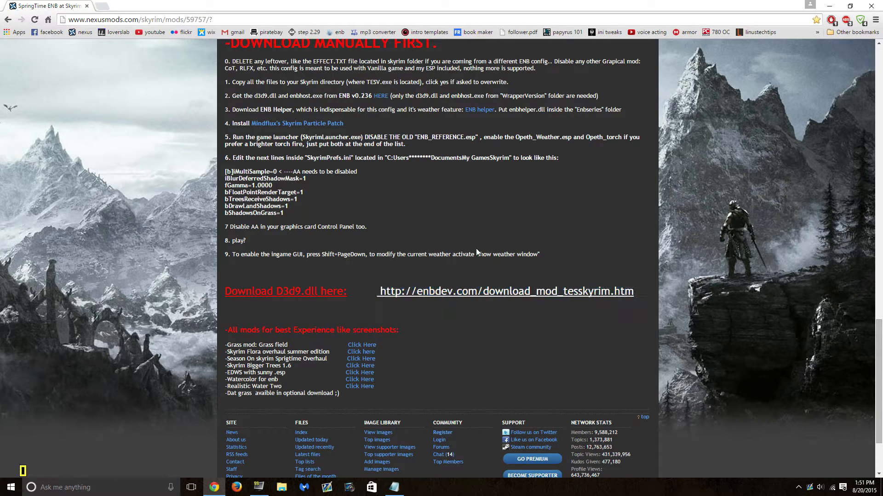
pyautogui.click(102, 6)
pyautogui.rightClick(134, 19)
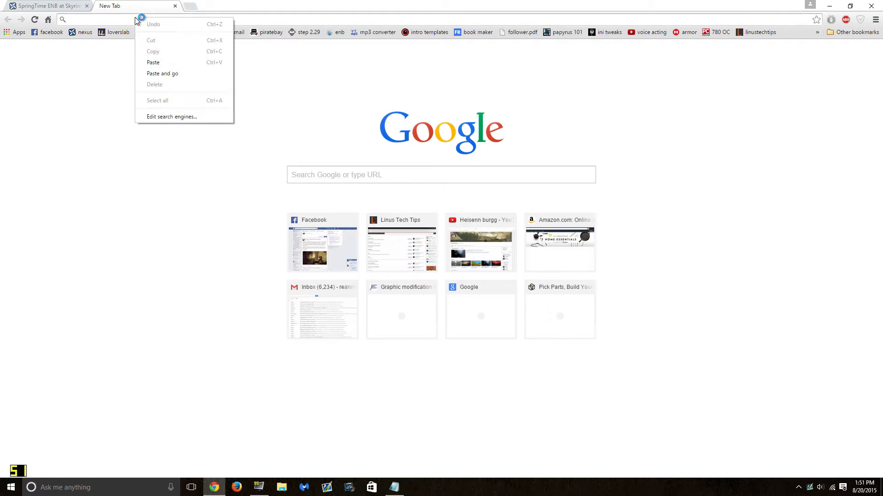
pyautogui.click(214, 74)
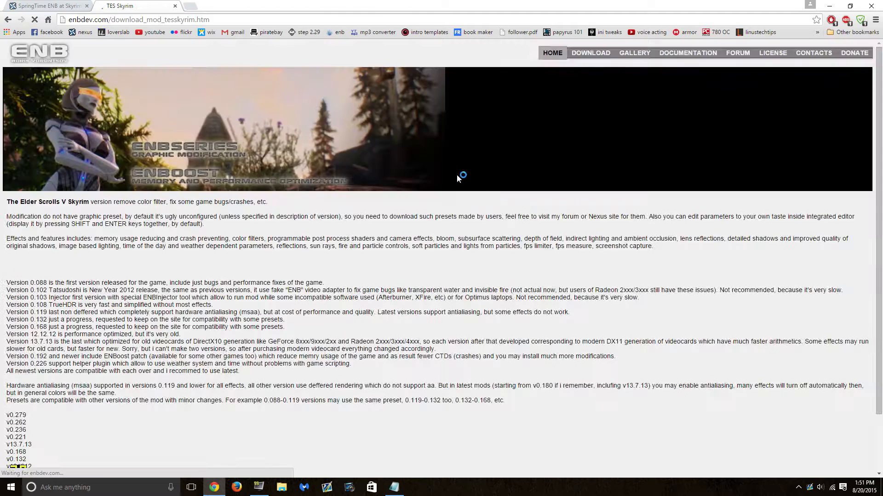
pyautogui.scroll(-2, 318, 265)
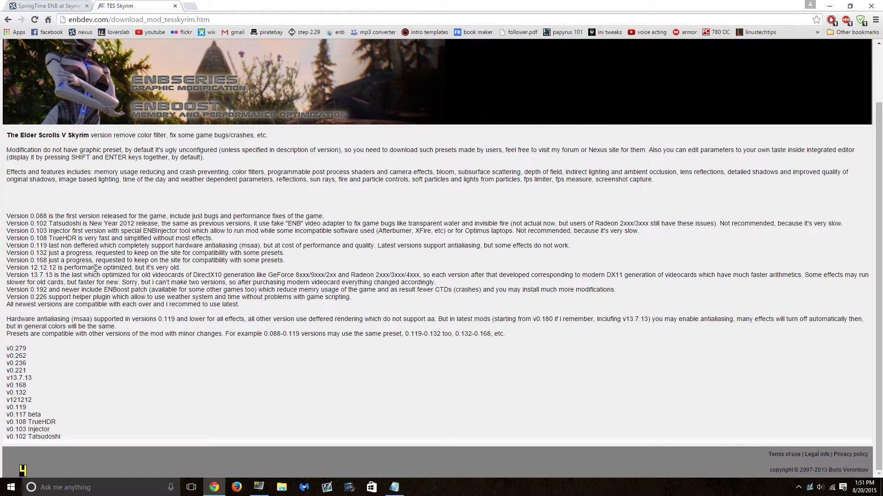
# - Download the ENBSeries v0.236 archive for Skyrim and open it when finished
pyautogui.click(79, 5)
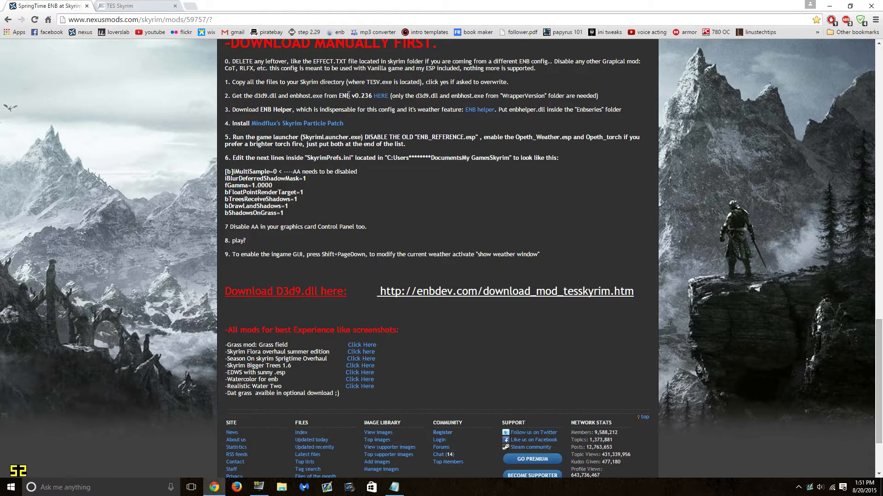
pyautogui.click(121, 5)
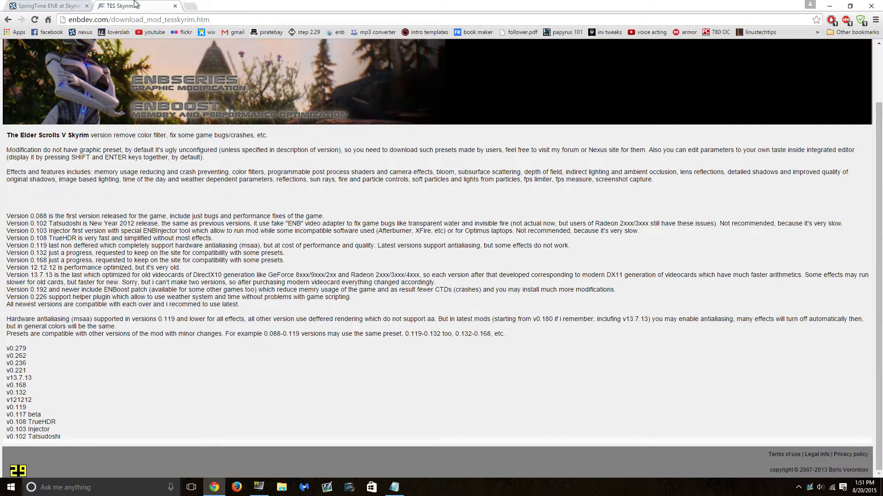
pyautogui.click(22, 364)
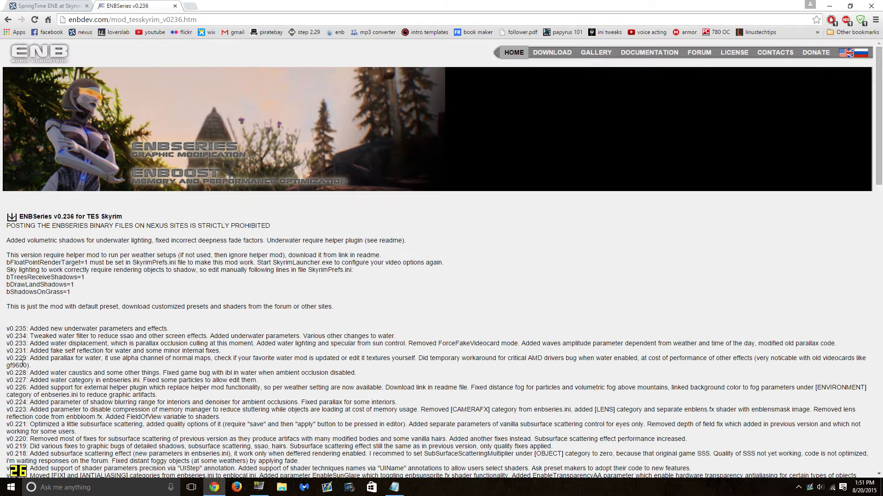
pyautogui.click(12, 218)
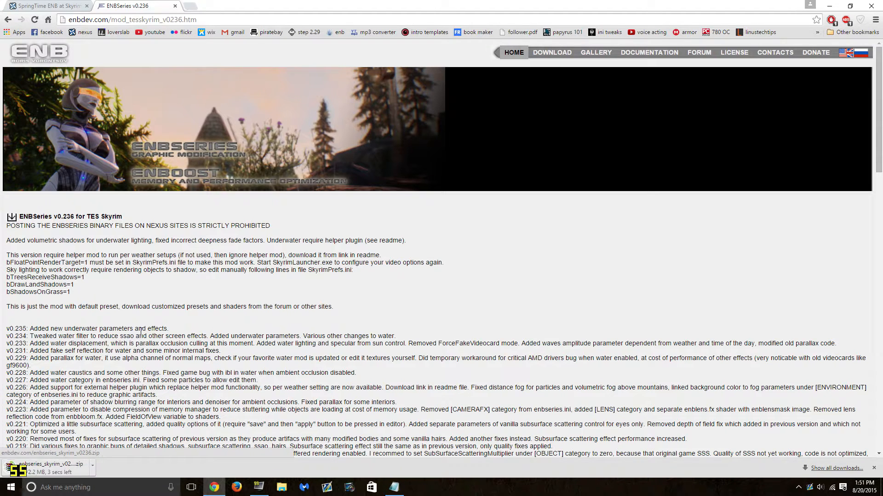
pyautogui.click(54, 465)
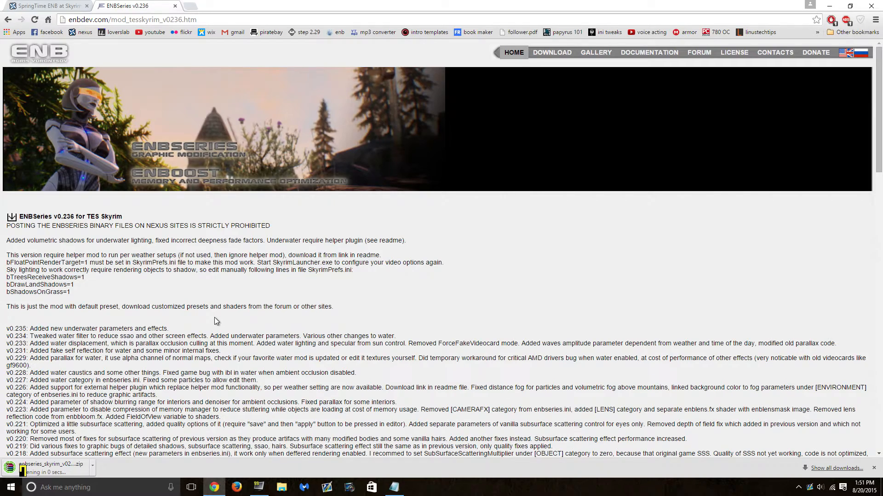
# - Drag enbseries_skyrim_v0236.zip from WinRAR's Downloads view onto the desktop, then restore Chrome
pyautogui.click(834, 3)
pyautogui.click(833, 3)
pyautogui.moveTo(721, 41); pyautogui.dragTo(695, 37)
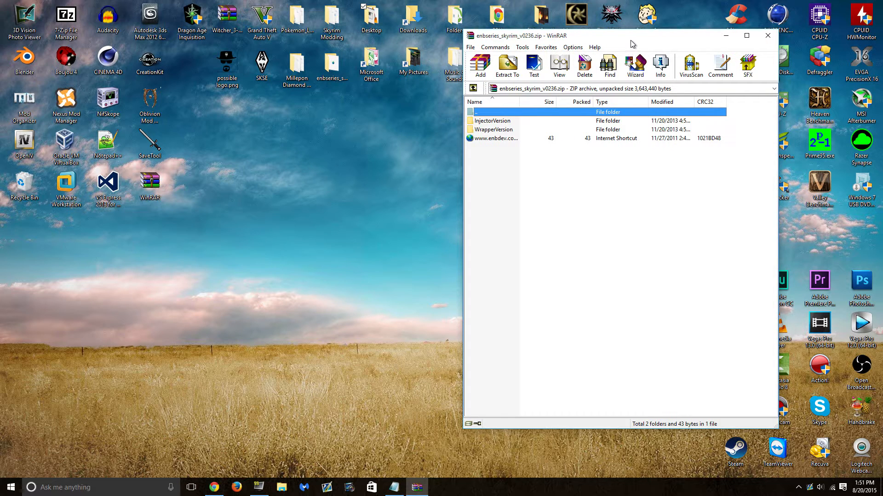
pyautogui.moveTo(631, 41); pyautogui.dragTo(674, 34)
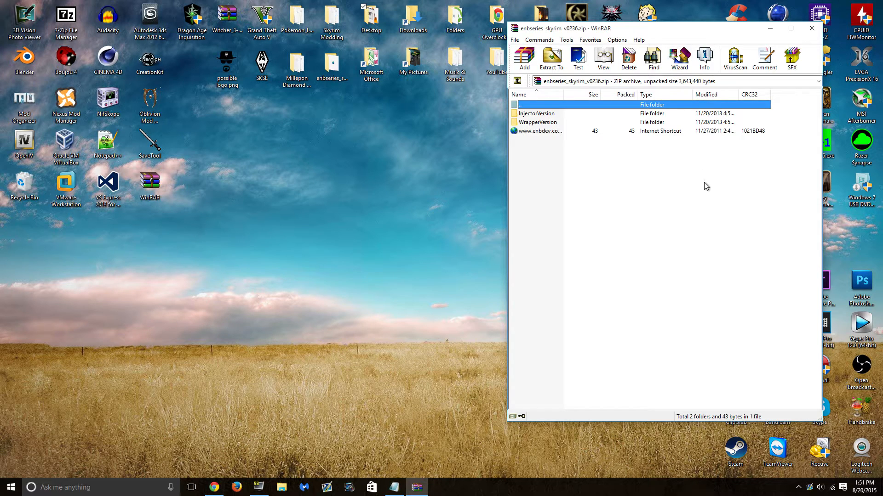
pyautogui.press('BackSpace')
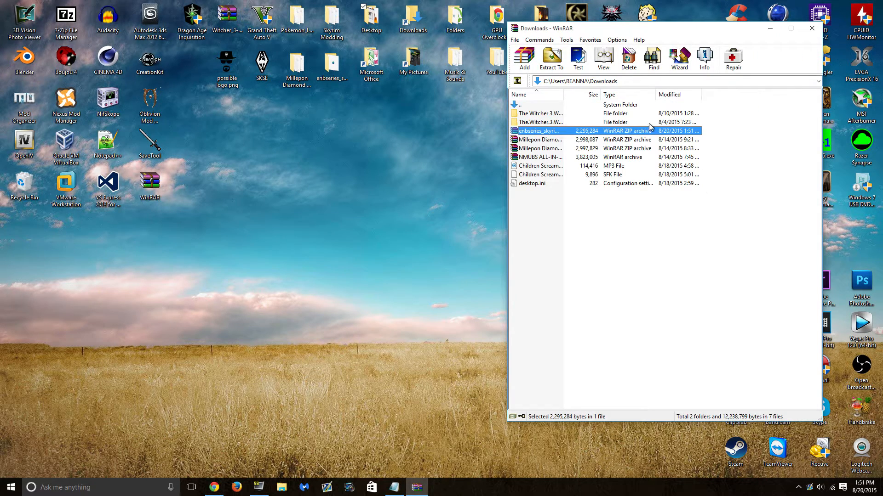
pyautogui.moveTo(628, 132); pyautogui.dragTo(270, 159)
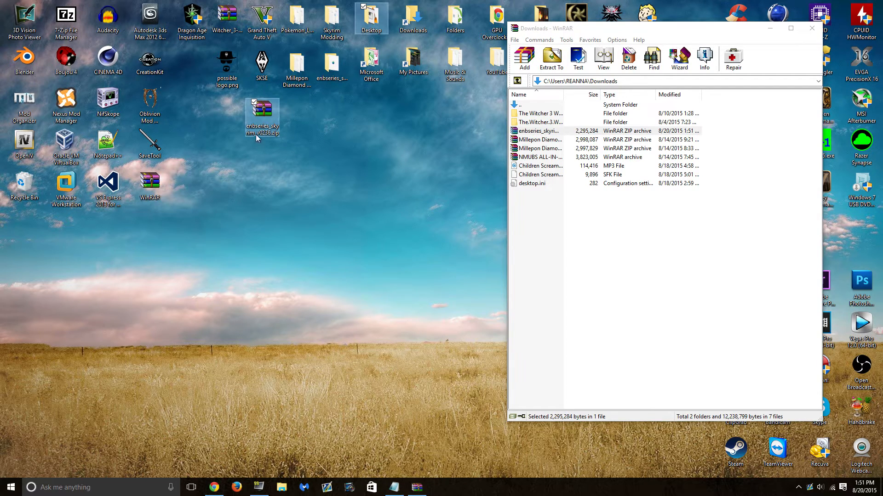
pyautogui.click(813, 28)
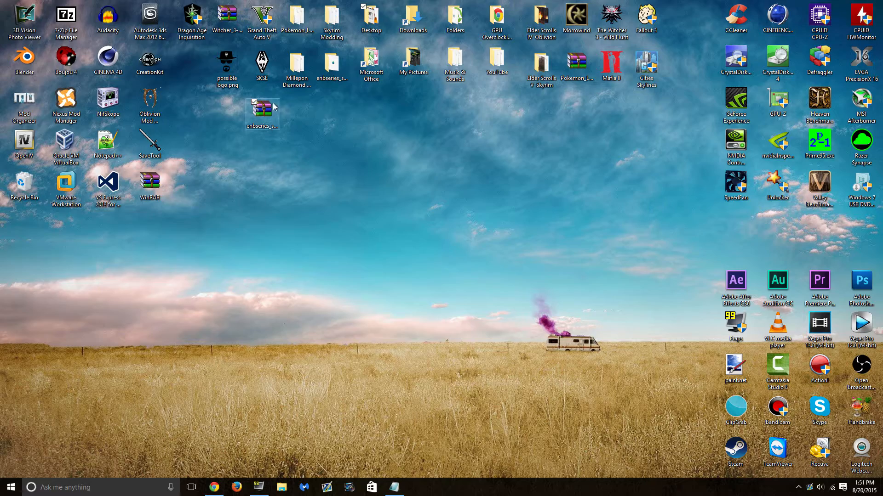
pyautogui.click(214, 486)
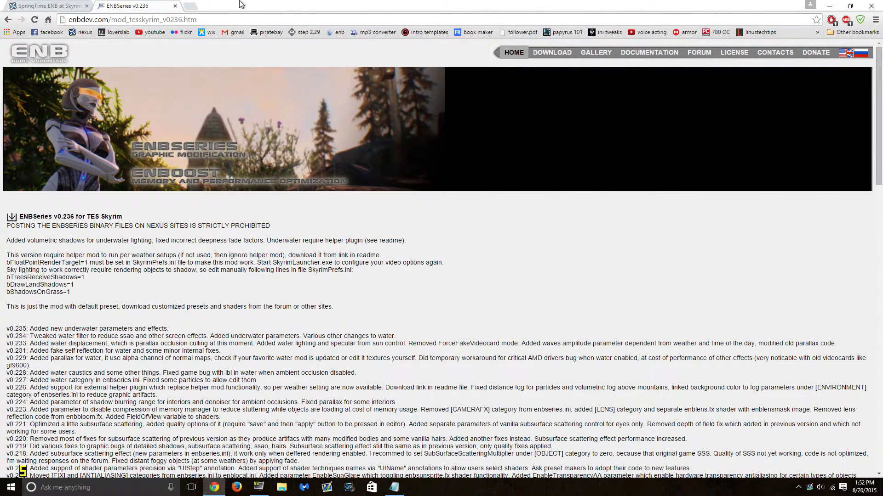
# - Close the ENBSeries tab and download the 19,570kb SpringTime ENB main file from Files
pyautogui.click(174, 6)
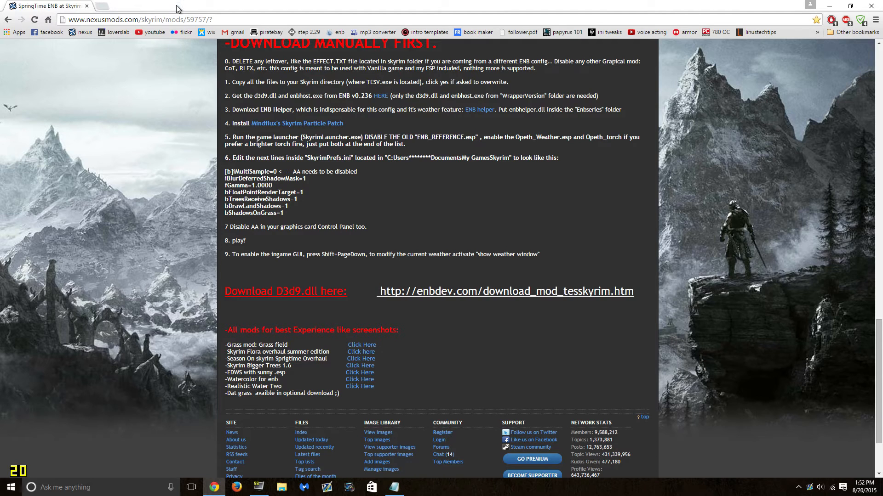
pyautogui.scroll(1, 282, 266)
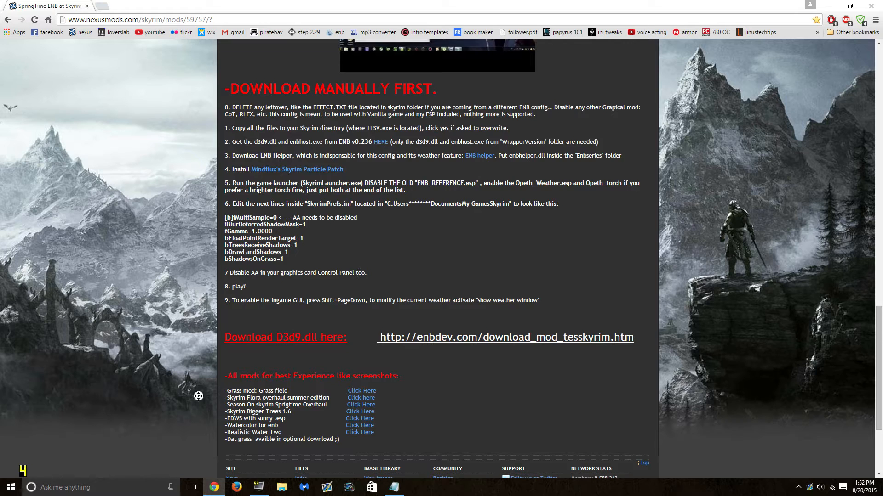
pyautogui.scroll(15, 198, 398)
pyautogui.click(266, 380)
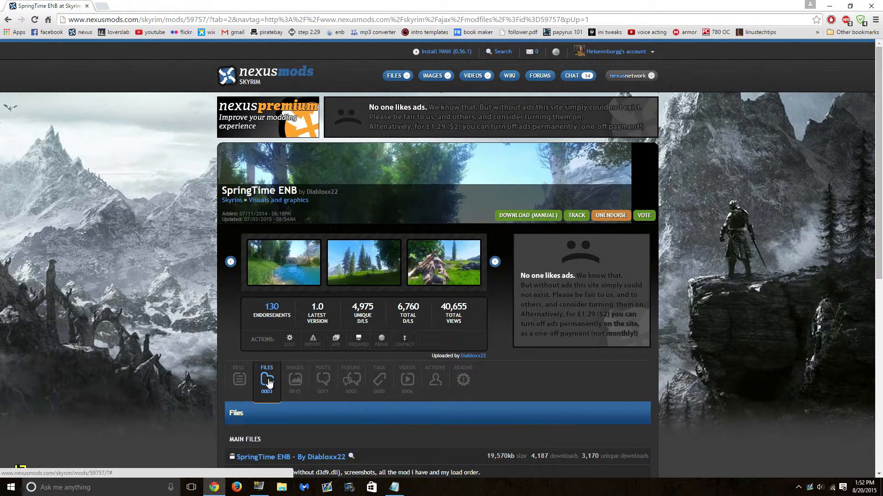
pyautogui.scroll(-5, 269, 382)
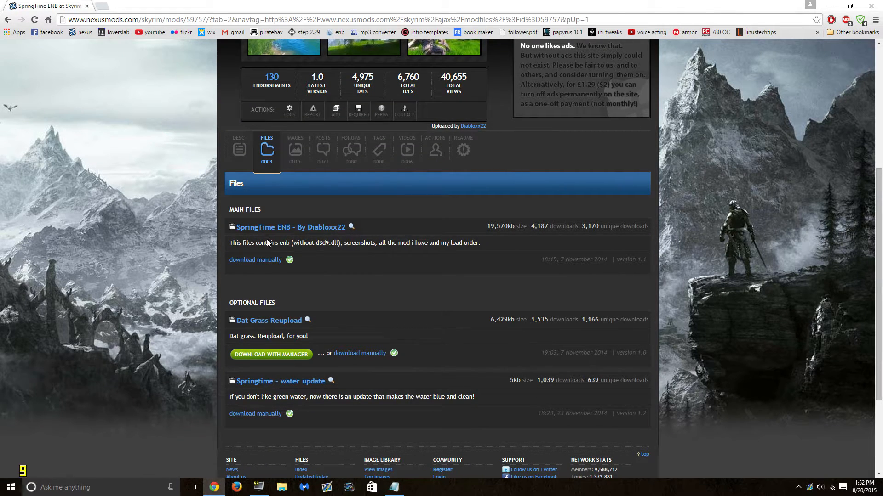
pyautogui.click(255, 261)
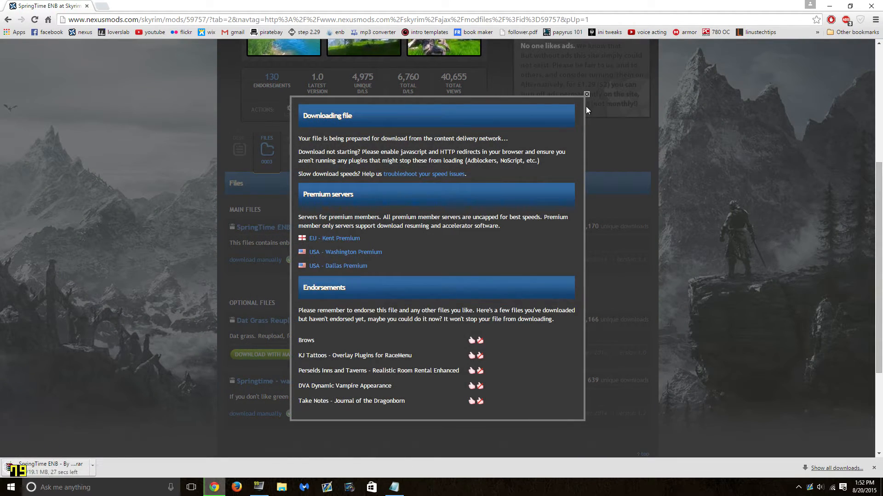
pyautogui.click(586, 94)
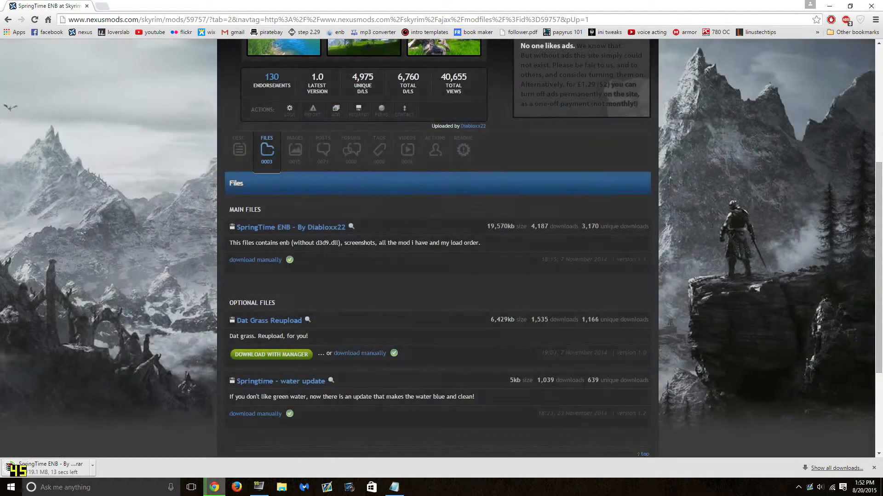
pyautogui.scroll(-1, 327, 260)
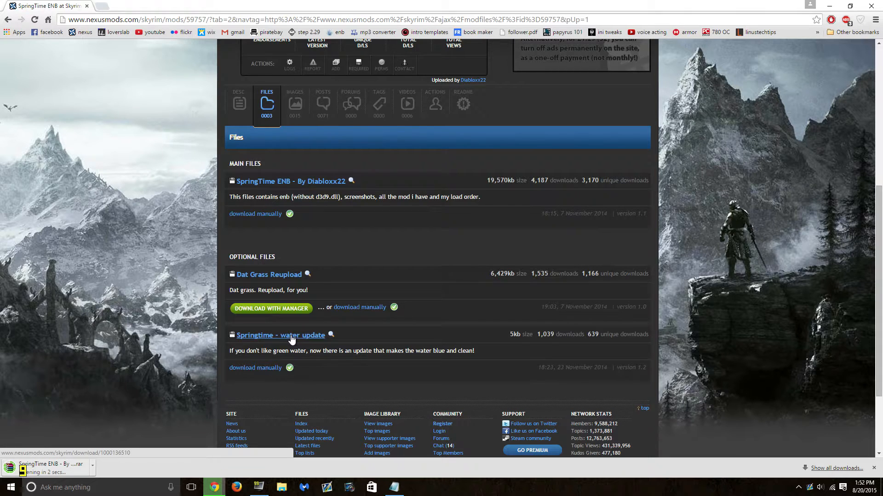
# - Drag the SpringTime ENB .rar from WinRAR's Downloads view onto the desktop and close WinRAR
pyautogui.scroll(3, 563, 293)
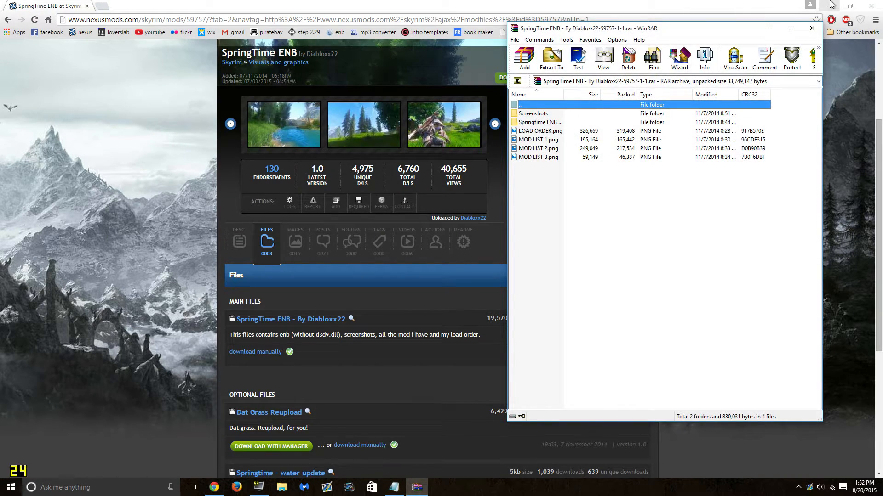
pyautogui.click(832, 4)
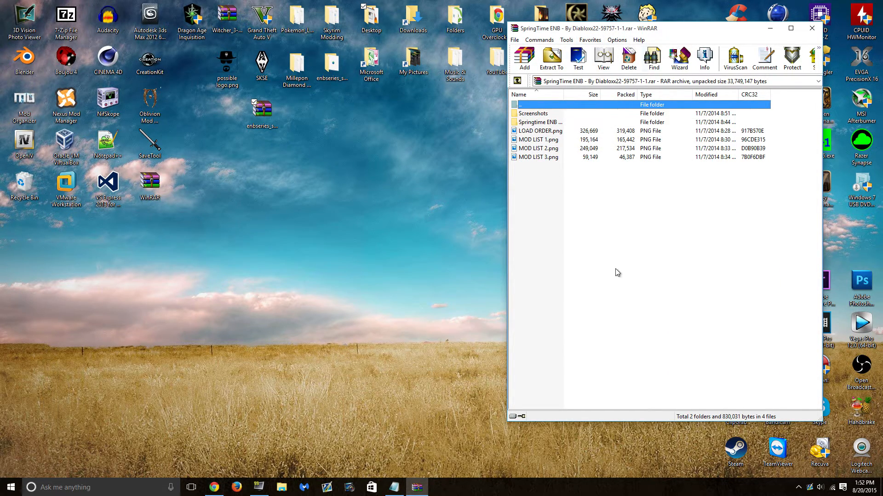
pyautogui.press('BackSpace')
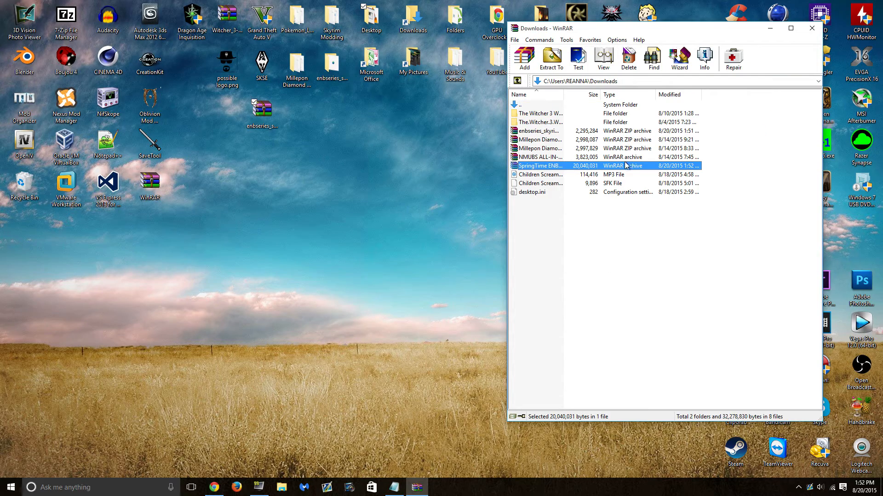
pyautogui.moveTo(624, 166); pyautogui.dragTo(243, 167)
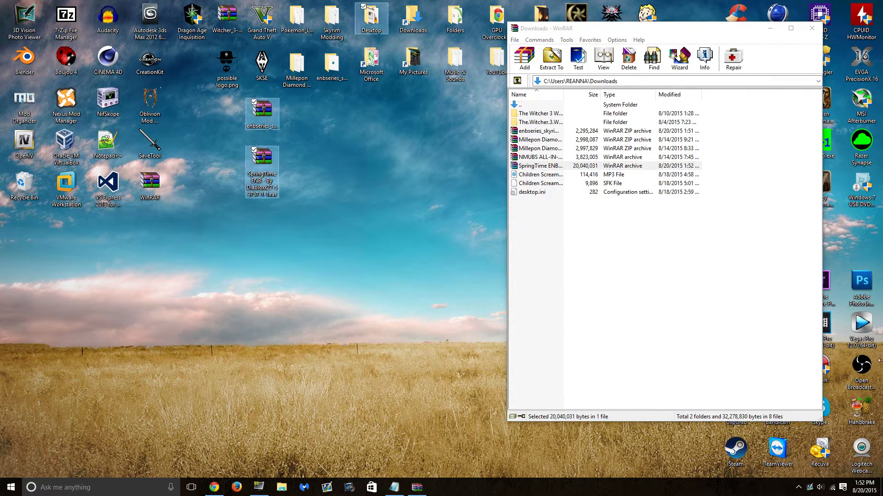
pyautogui.click(811, 28)
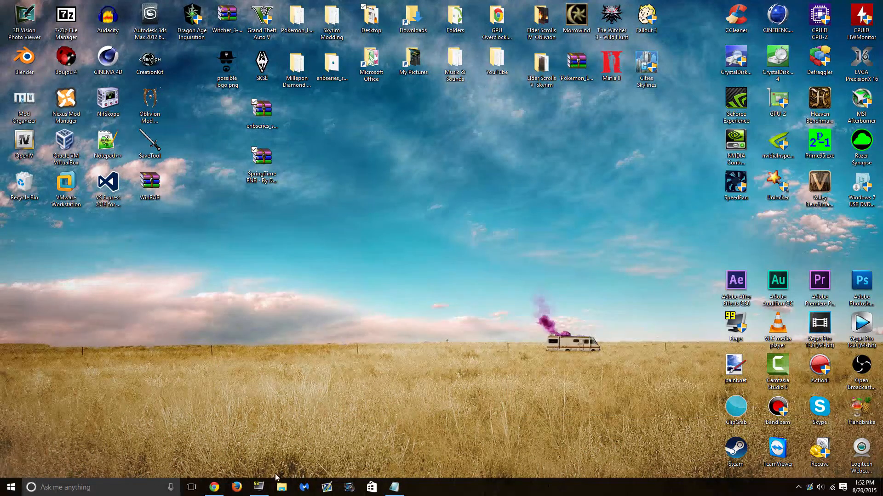
# - Restore Chrome and scroll the DESC tab down to the DOWNLOAD MANUALLY FIRST steps
pyautogui.click(229, 456)
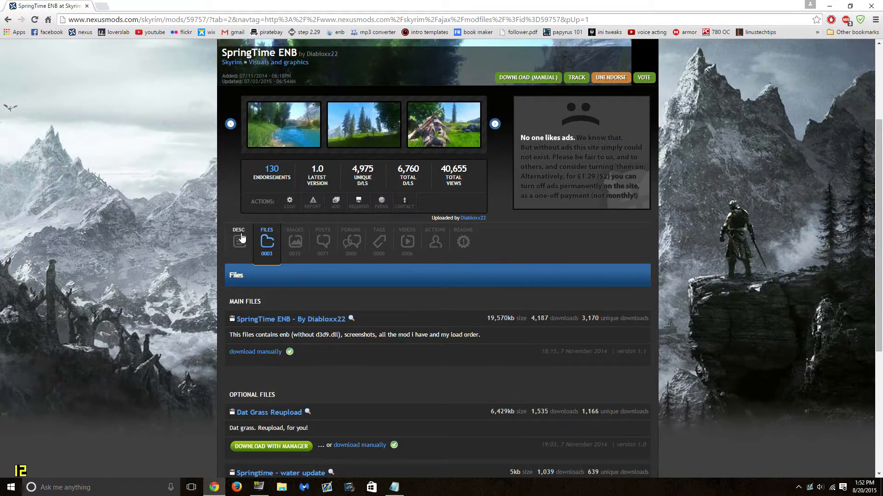
pyautogui.click(243, 237)
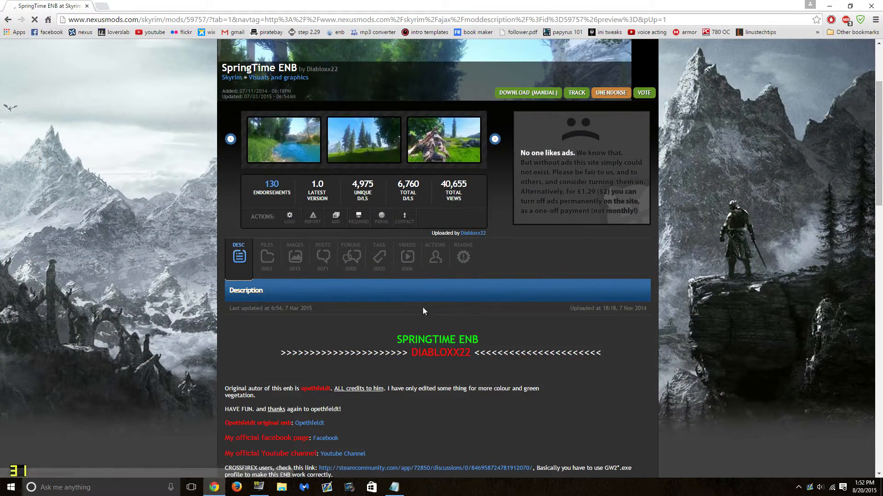
pyautogui.scroll(-13, 380, 327)
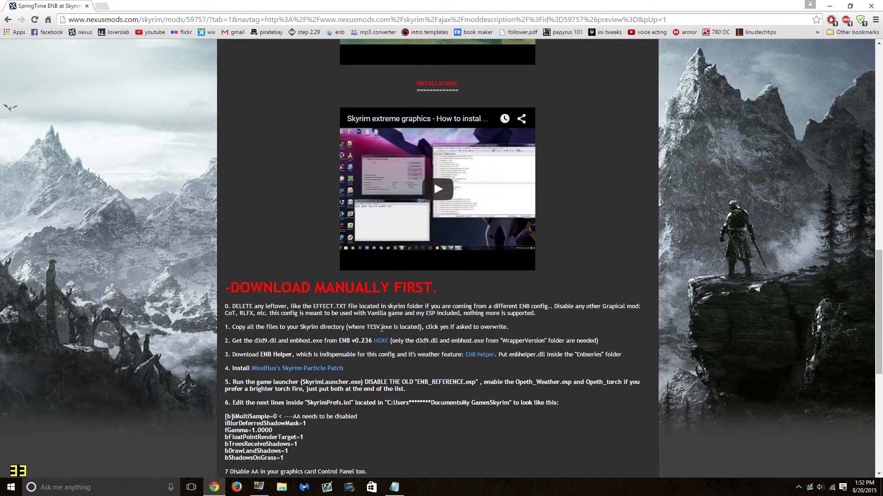
pyautogui.scroll(-1, 382, 328)
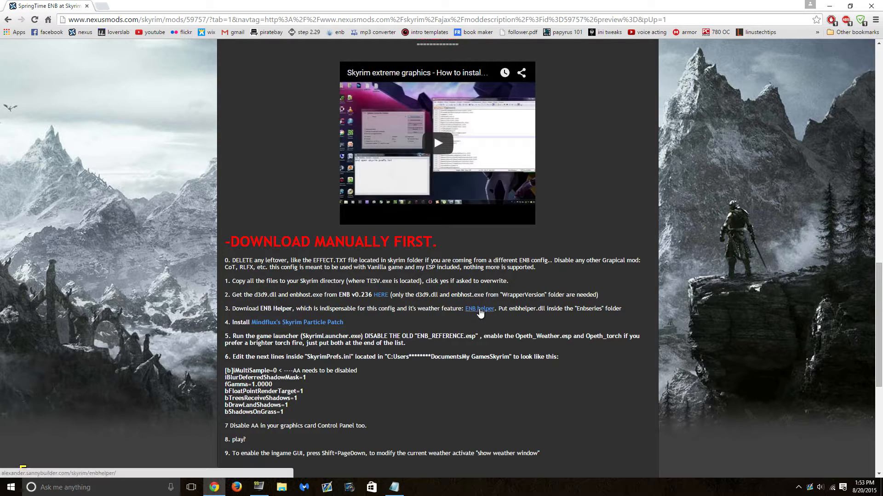
# - Open the ENB helper link in a new tab, download the plugin, and close the ad tab
pyautogui.rightClick(488, 310)
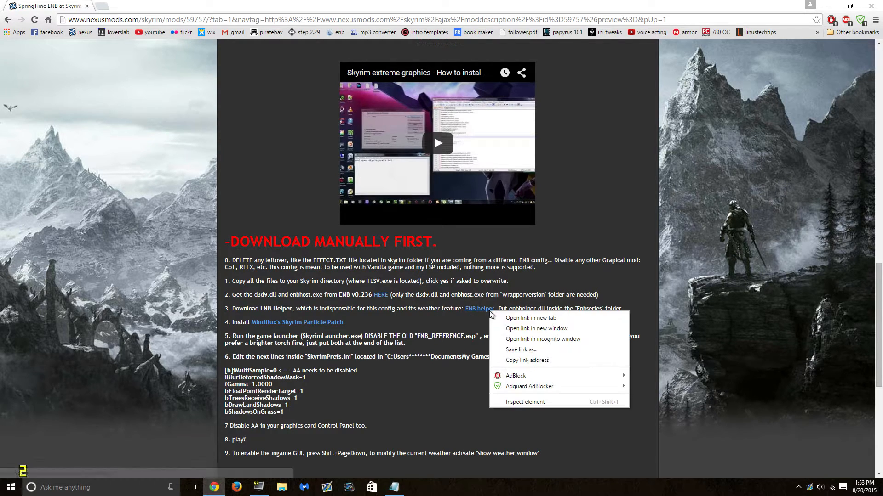
pyautogui.click(506, 317)
pyautogui.click(133, 5)
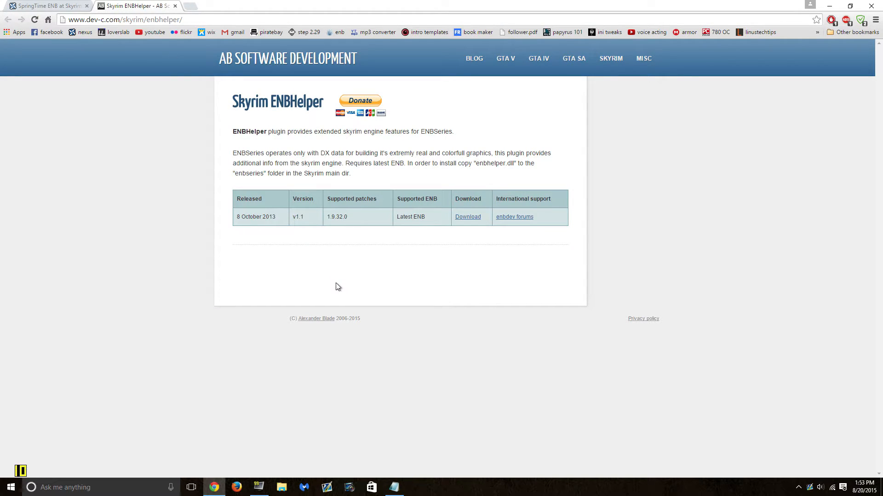
pyautogui.click(469, 218)
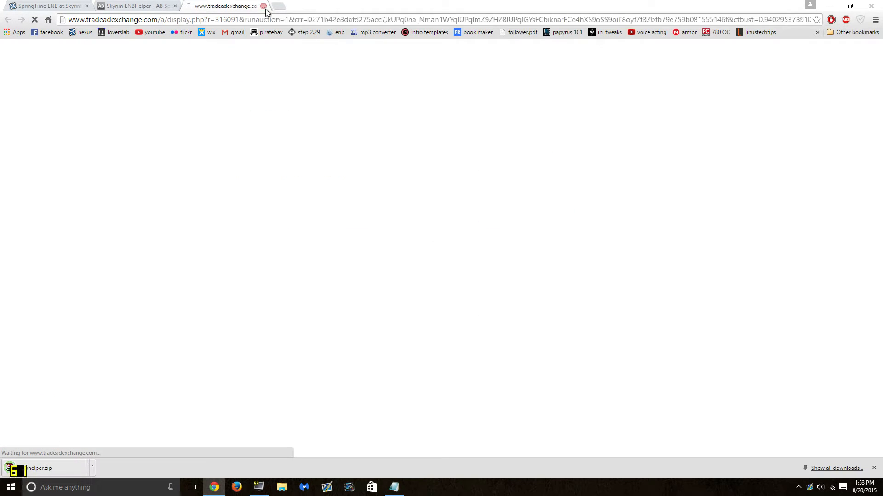
pyautogui.click(263, 6)
# - Copy enbhelper.zip from Downloads onto the desktop and close the ENBHelper page
pyautogui.click(59, 470)
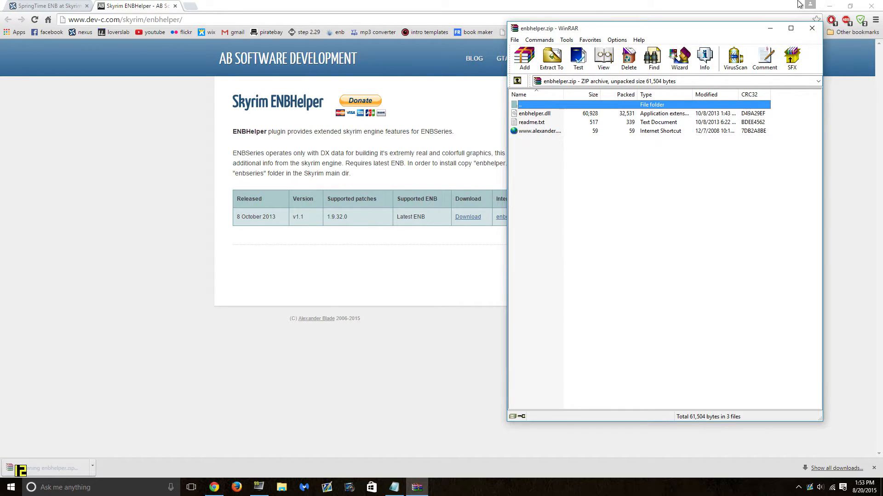
pyautogui.click(828, 7)
pyautogui.press('BackSpace')
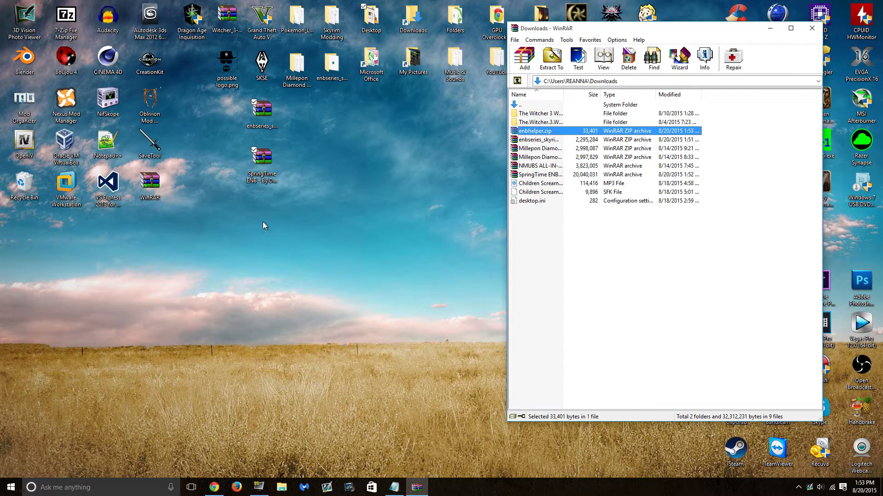
pyautogui.moveTo(262, 221); pyautogui.dragTo(263, 222)
pyautogui.click(812, 28)
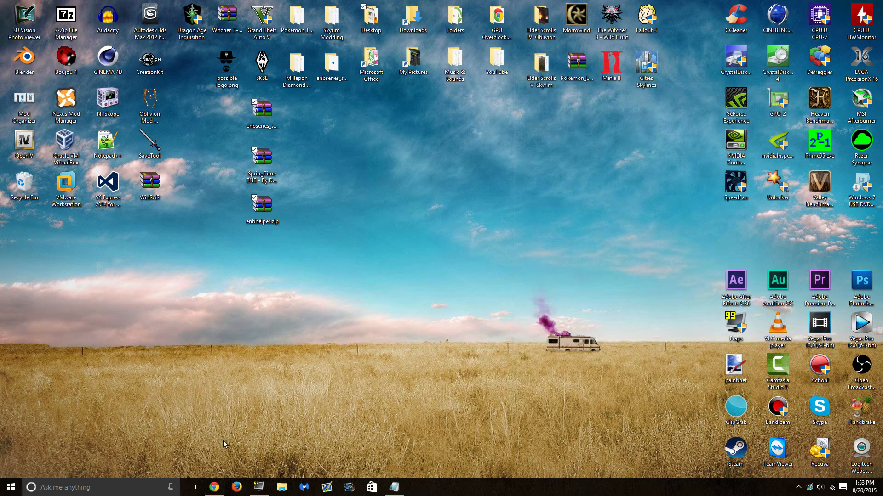
pyautogui.click(214, 487)
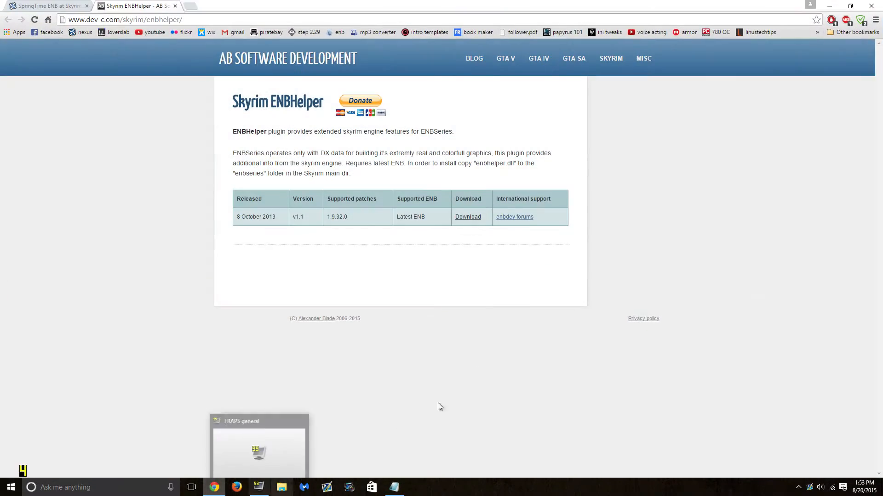
pyautogui.click(175, 6)
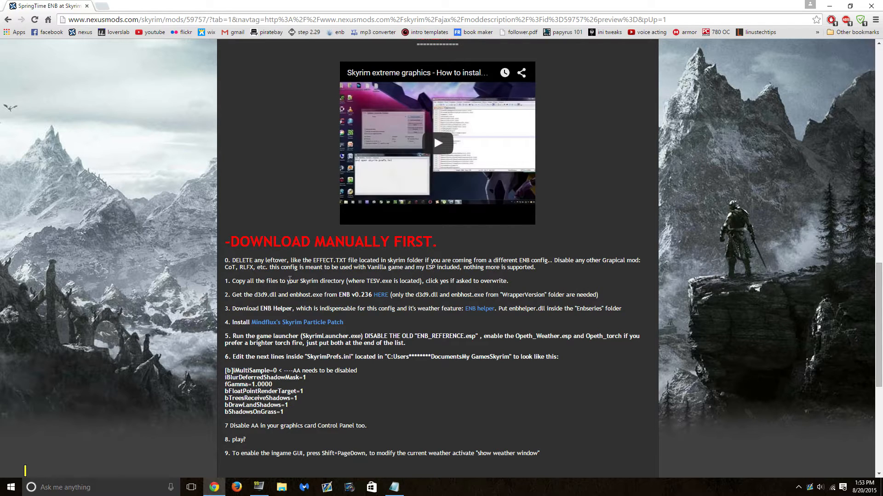
# - Open the Skyrim Particle Patch page in a new tab, download the All-In-One zip, then minimize Chrome
pyautogui.rightClick(273, 322)
pyautogui.click(294, 327)
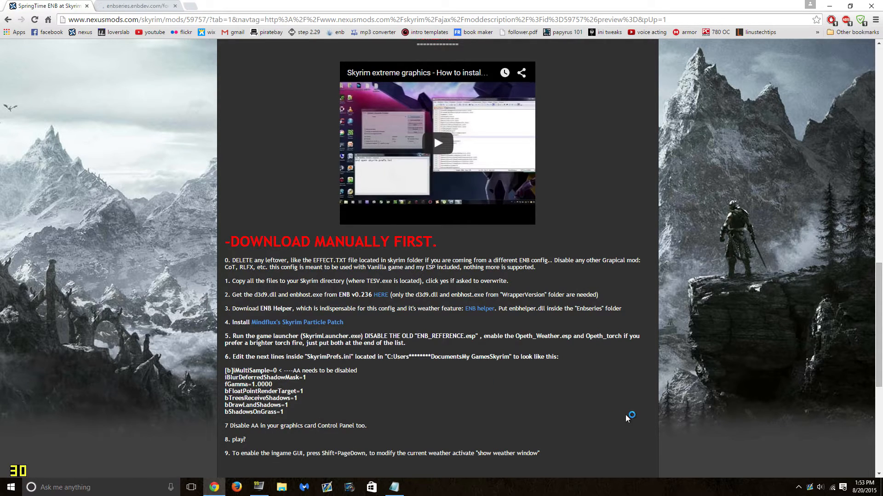
pyautogui.click(127, 5)
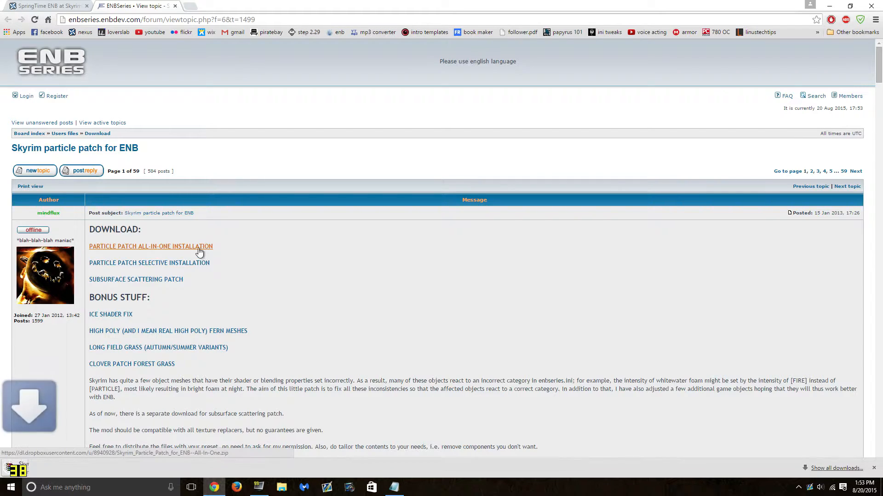
pyautogui.click(46, 468)
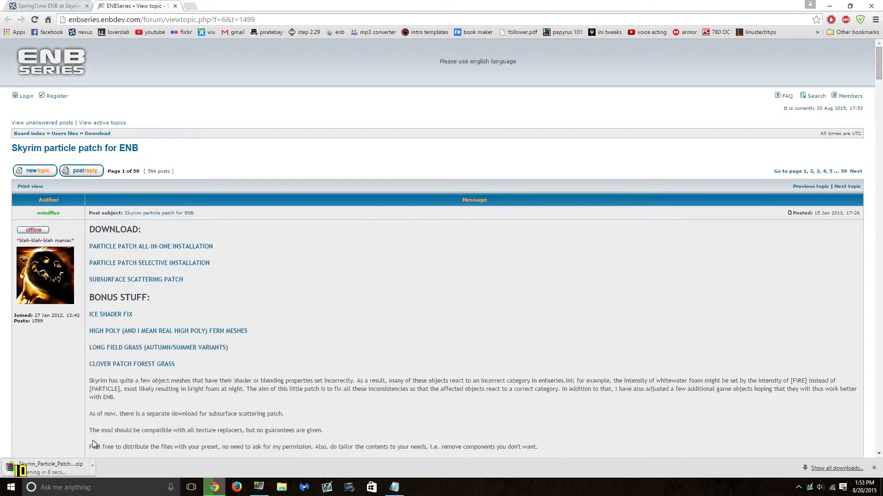
pyautogui.click(829, 5)
# - Launch Mod Organizer, choose Skyrim as the game, and dismiss the missing Update.esm warnings
pyautogui.doubleClick(32, 109)
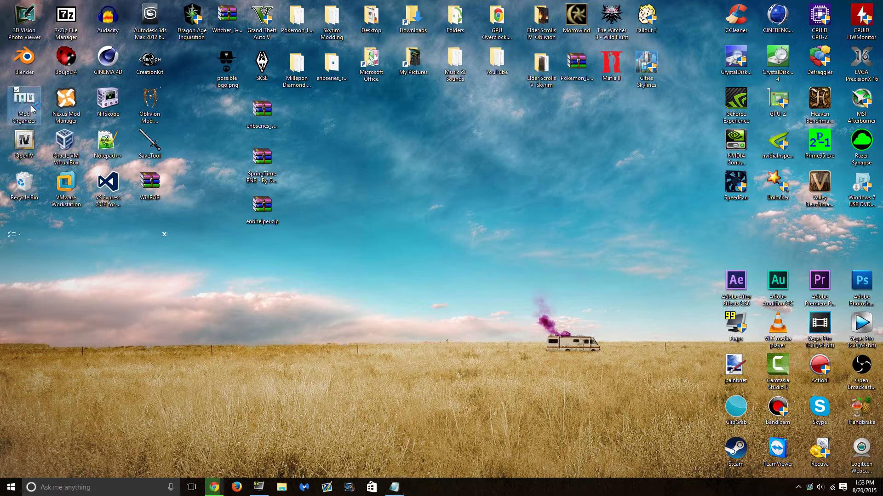
pyautogui.click(66, 104)
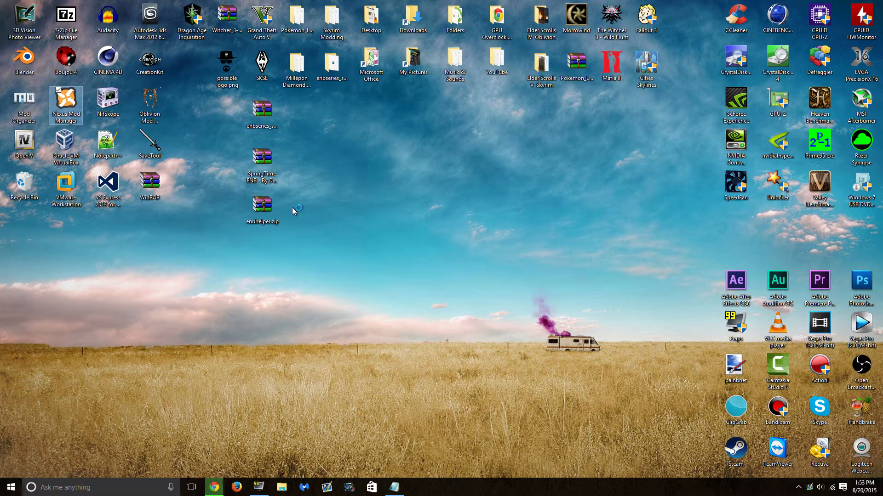
pyautogui.doubleClick(464, 275)
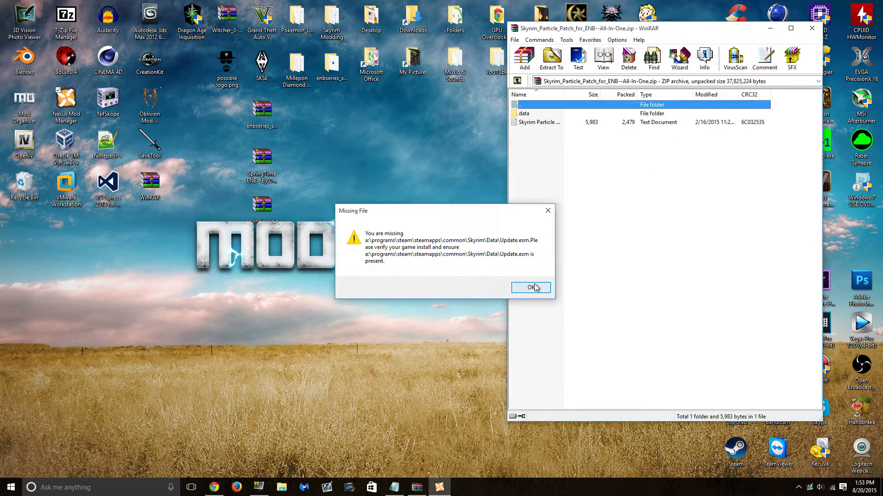
pyautogui.click(535, 286)
pyautogui.click(497, 350)
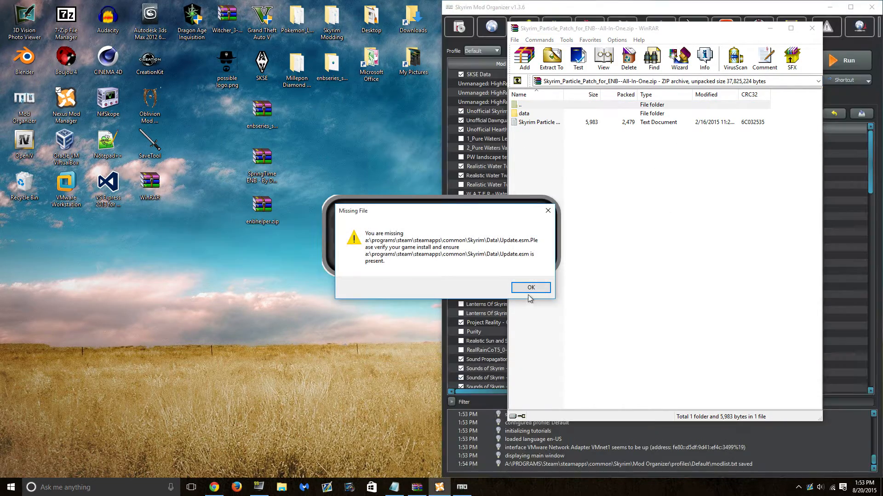
pyautogui.click(530, 287)
pyautogui.click(512, 122)
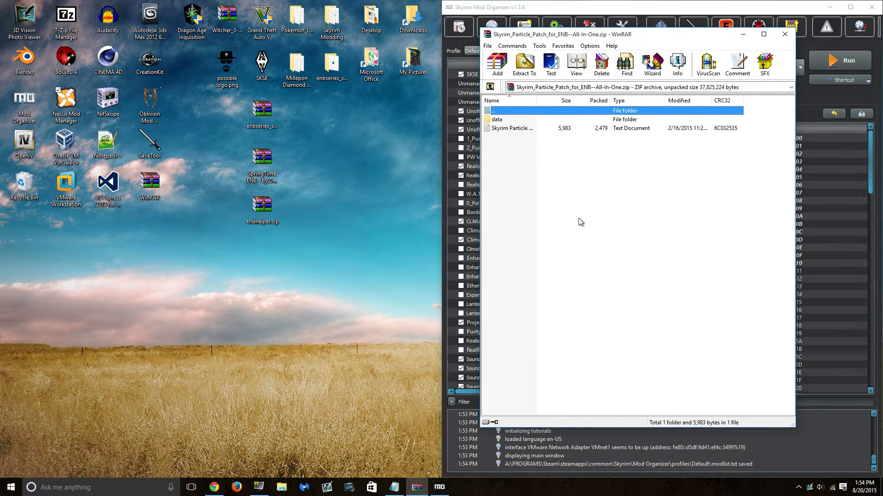
# - Copy the Skyrim_Particle zip from Downloads onto the desktop and close WinRAR
pyautogui.press('BackSpace')
pyautogui.moveTo(589, 181); pyautogui.dragTo(543, 168)
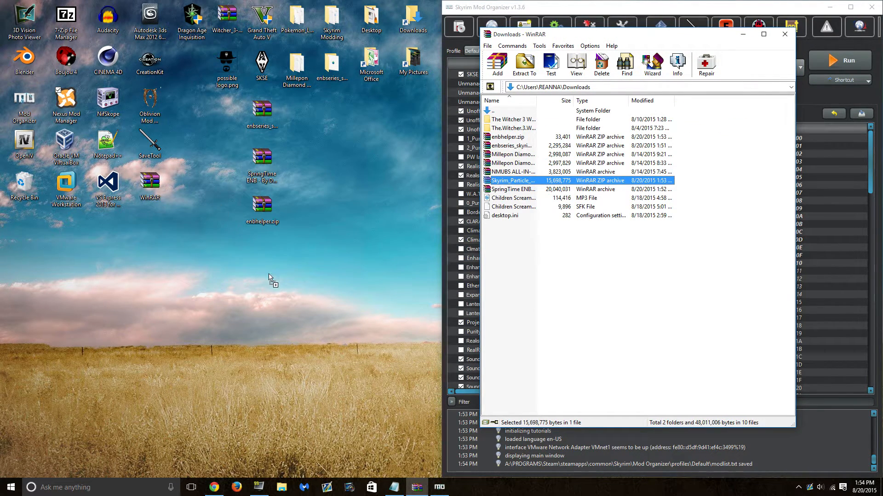
pyautogui.moveTo(269, 279); pyautogui.dragTo(269, 279)
pyautogui.click(785, 34)
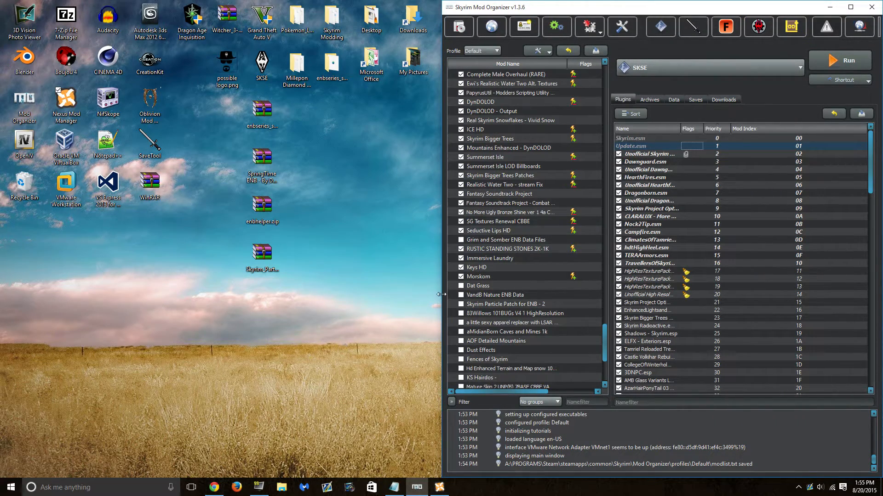
# - Check the particle patch zip on the desktop, then restore Nexus Mod Manager
pyautogui.click(440, 488)
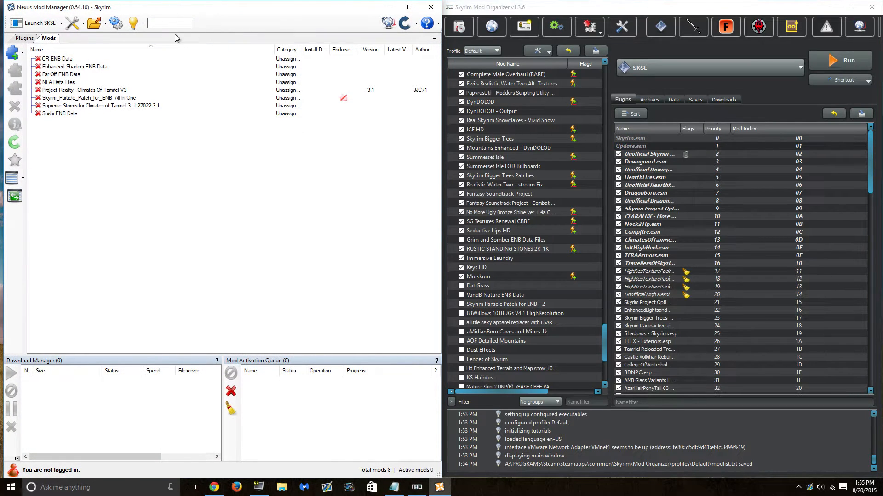
pyautogui.click(394, 11)
pyautogui.click(270, 254)
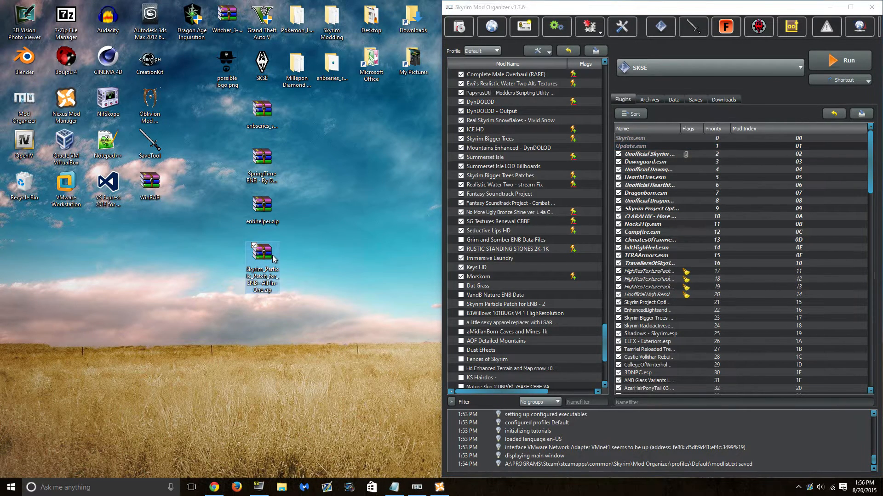
pyautogui.click(339, 278)
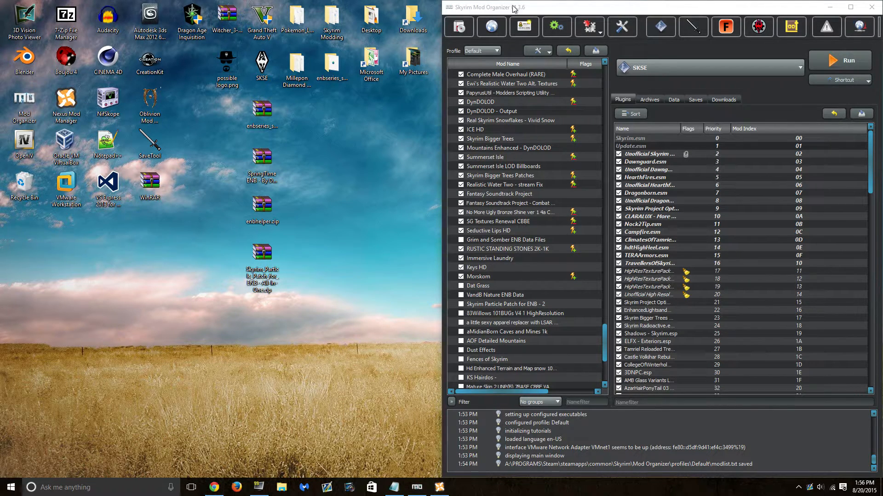
pyautogui.click(439, 487)
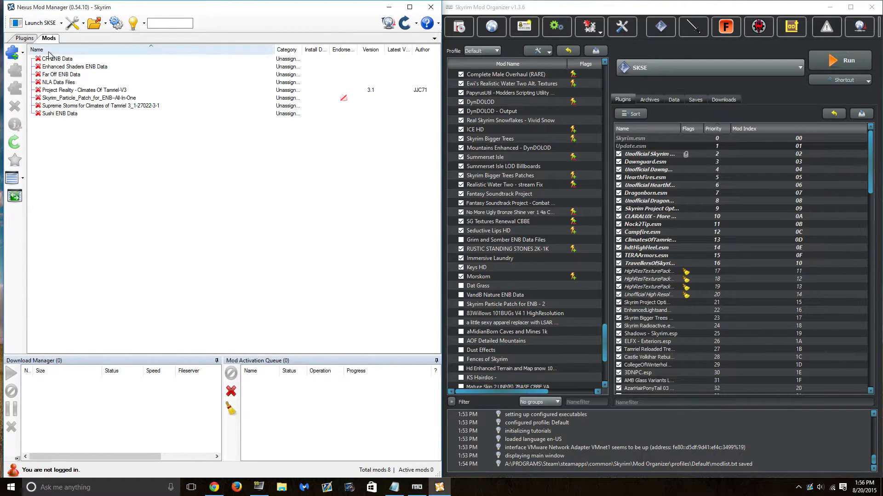
# - Add Skyrim_Particle_Patch_for_ENB--All-In-One from the Desktop as a mod, overwriting the existing copy
pyautogui.click(13, 55)
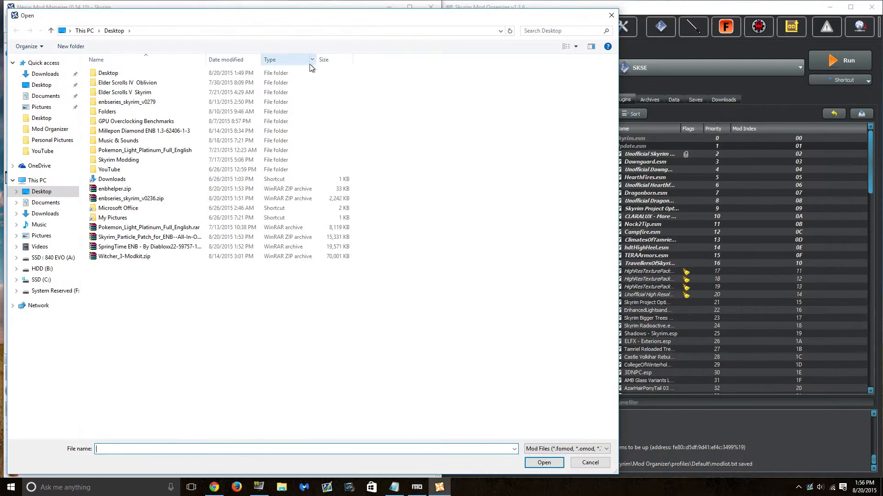
pyautogui.moveTo(373, 17); pyautogui.dragTo(388, 16)
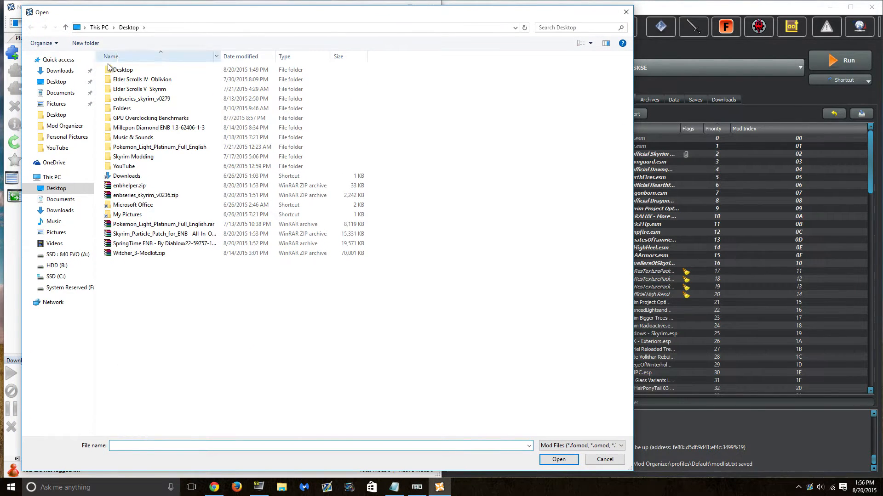
pyautogui.click(79, 84)
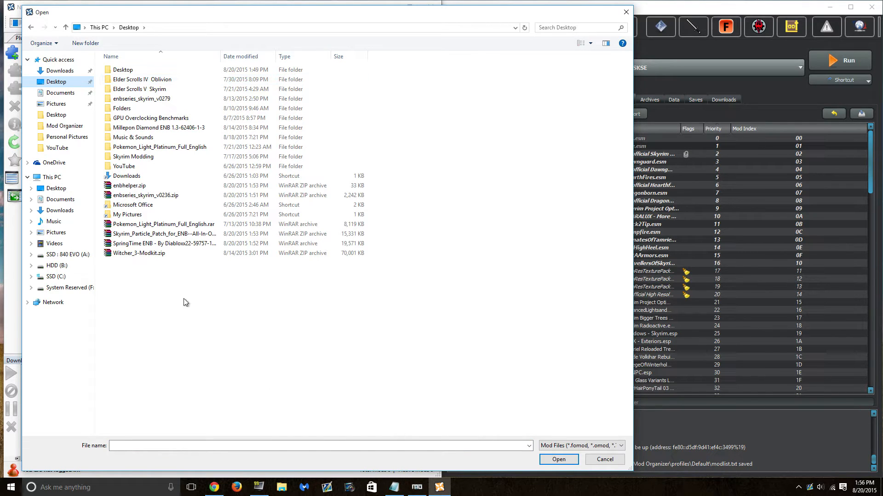
pyautogui.doubleClick(215, 238)
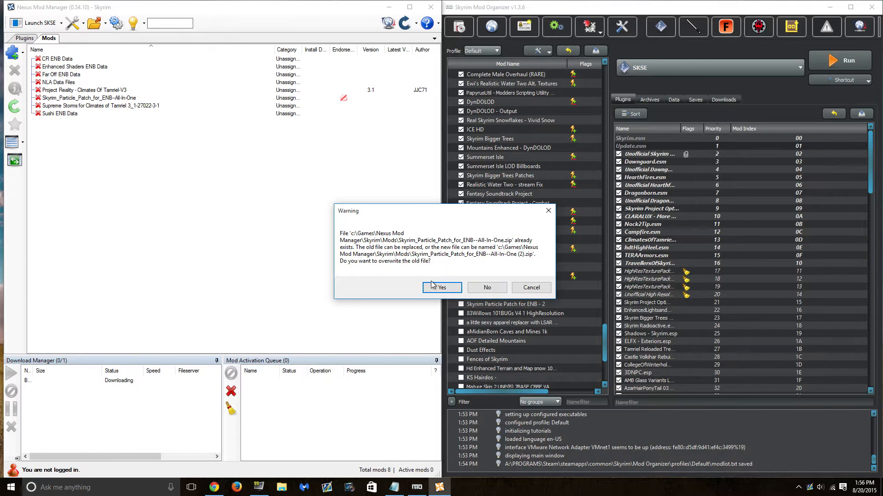
pyautogui.click(440, 287)
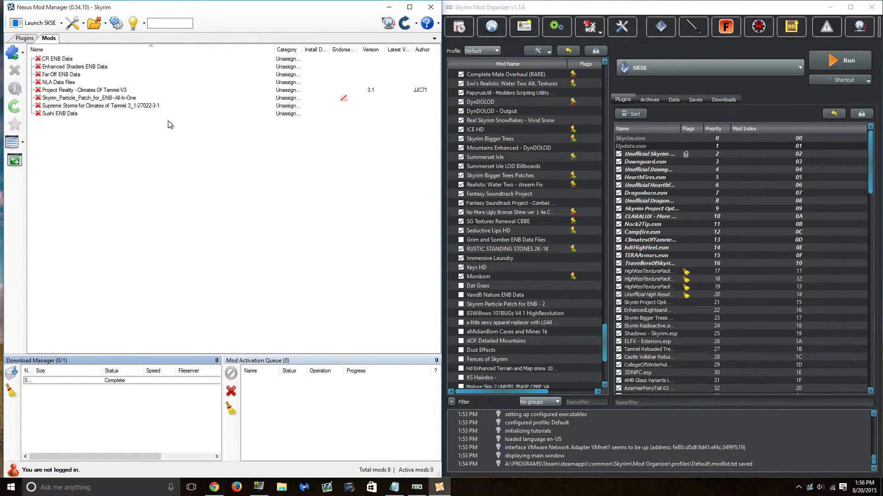
pyautogui.click(138, 100)
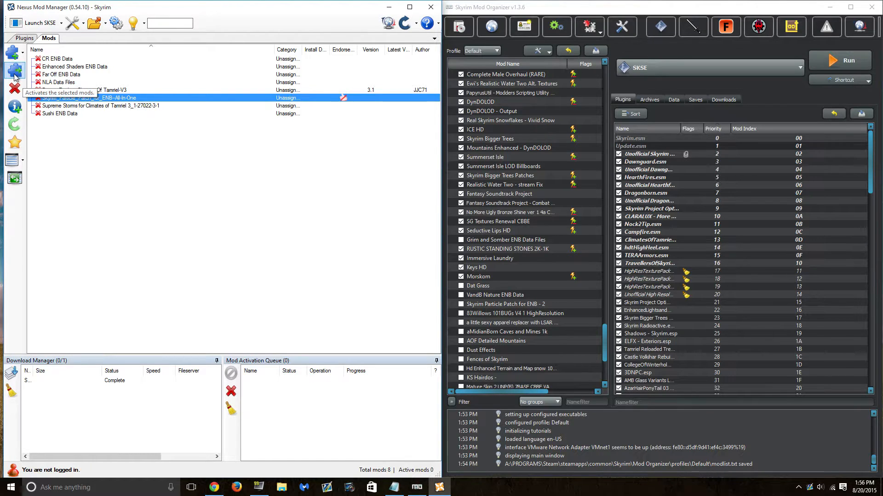
pyautogui.click(677, 10)
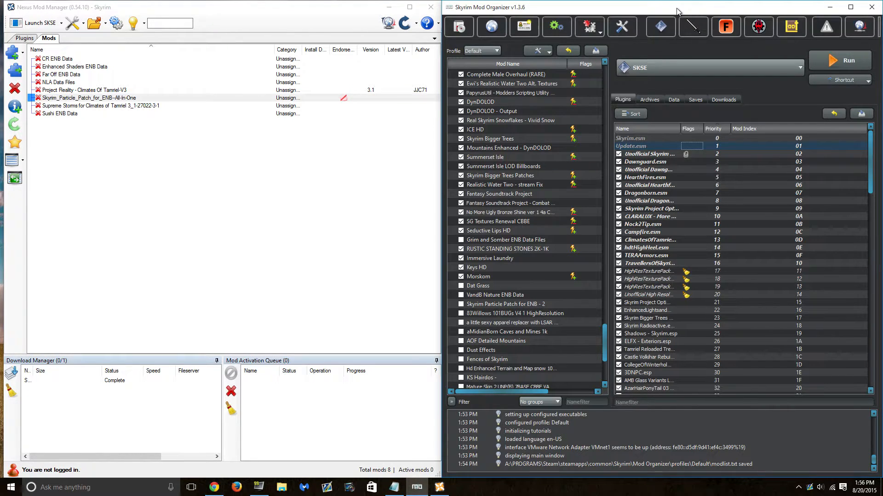
# - Install the Desktop Skyrim_Particle_Patch zip as 'Skyrim Particle Patch for ENB - 3', with data as the root
pyautogui.click(460, 27)
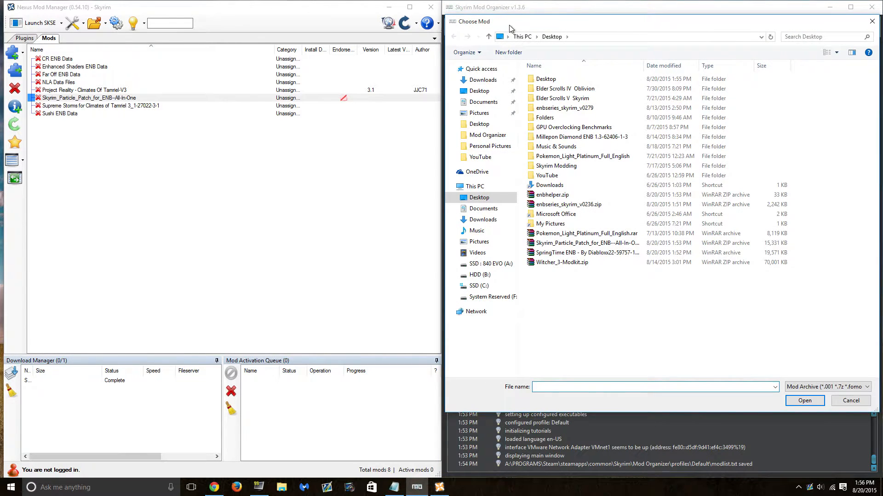
pyautogui.moveTo(509, 29); pyautogui.dragTo(223, 27)
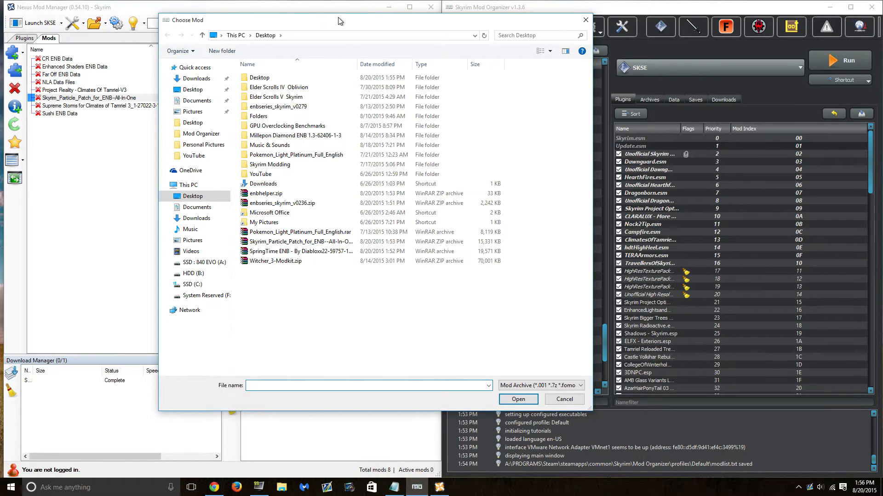
pyautogui.click(193, 89)
pyautogui.doubleClick(337, 242)
pyautogui.moveTo(650, 181); pyautogui.dragTo(560, 103)
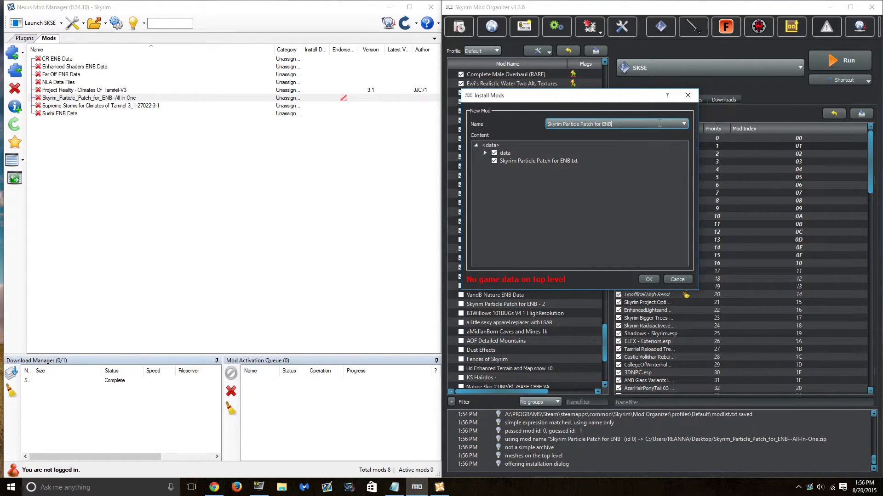
pyautogui.write('3')
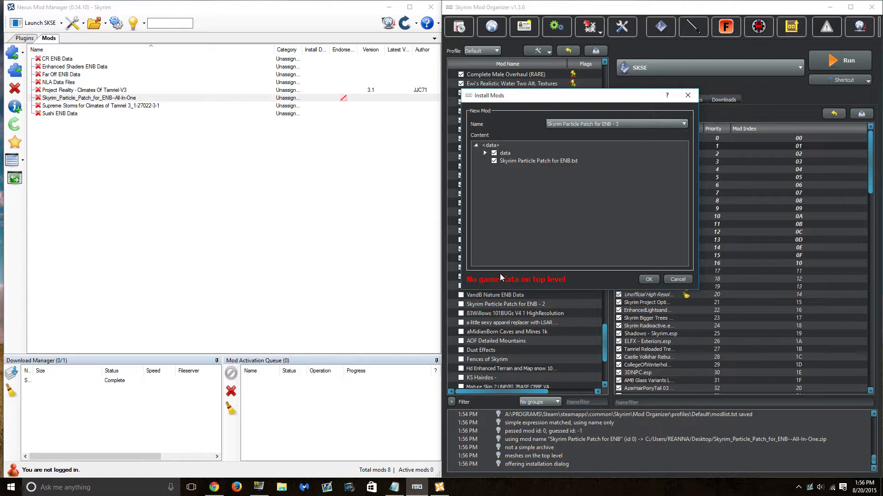
pyautogui.rightClick(520, 153)
pyautogui.click(539, 158)
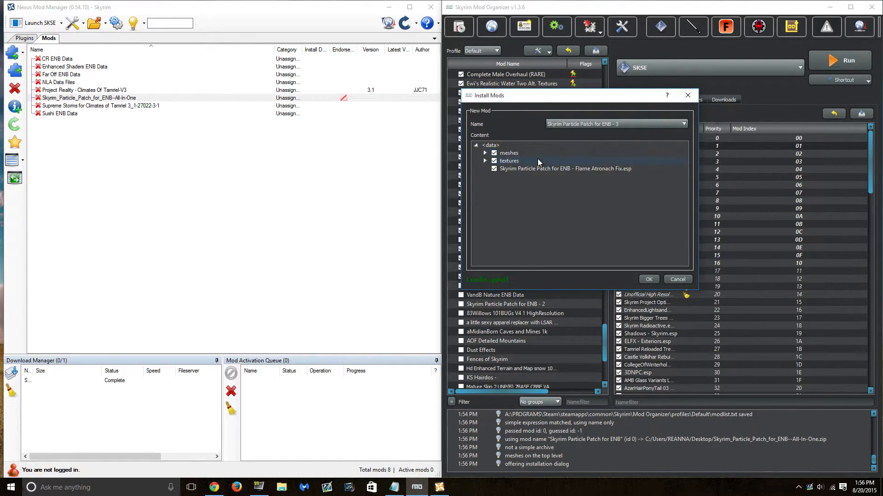
pyautogui.click(649, 279)
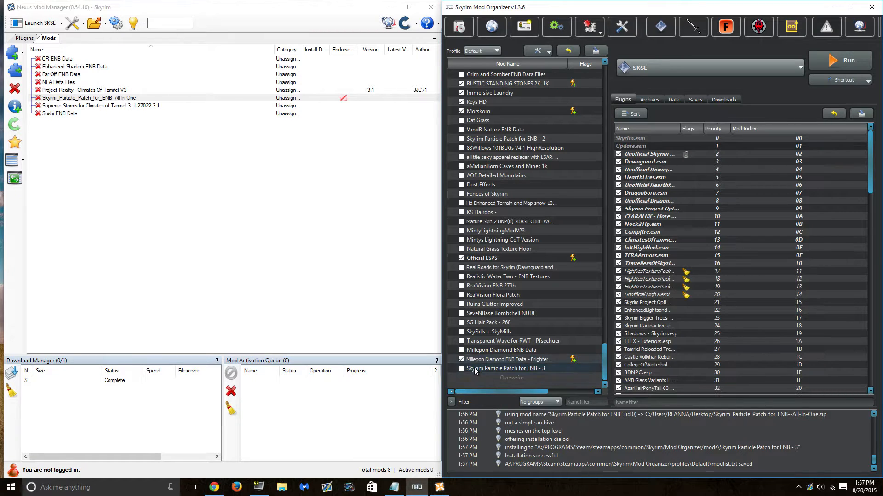
# - Delete the Skyrim Particle Patch zip from the desktop
pyautogui.click(821, 5)
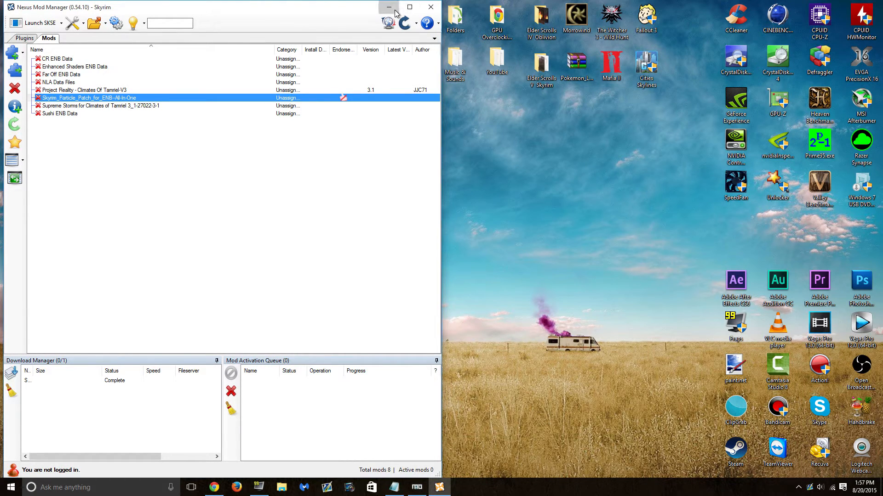
pyautogui.click(388, 7)
pyautogui.click(262, 255)
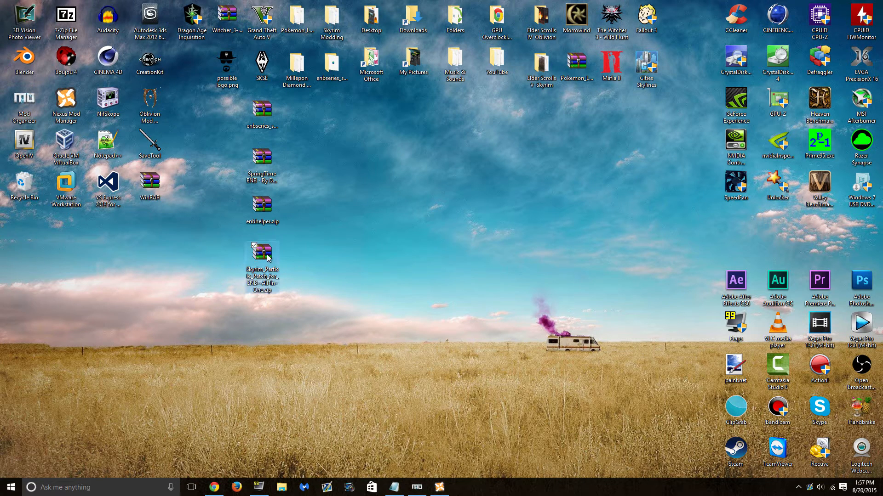
pyautogui.press('Delete')
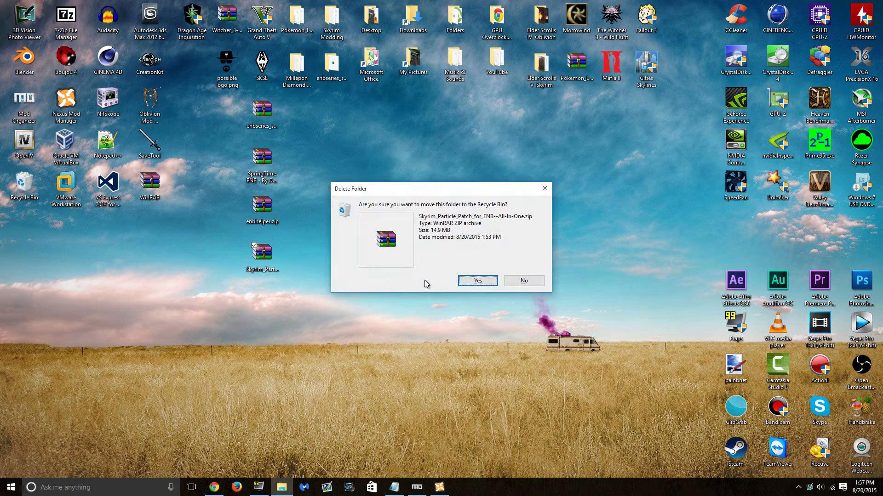
pyautogui.press('Return')
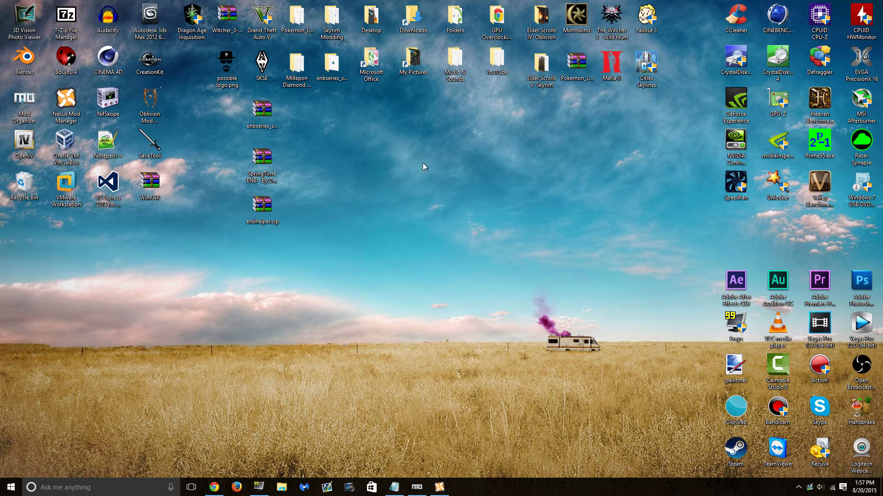
pyautogui.moveTo(282, 105); pyautogui.dragTo(260, 222)
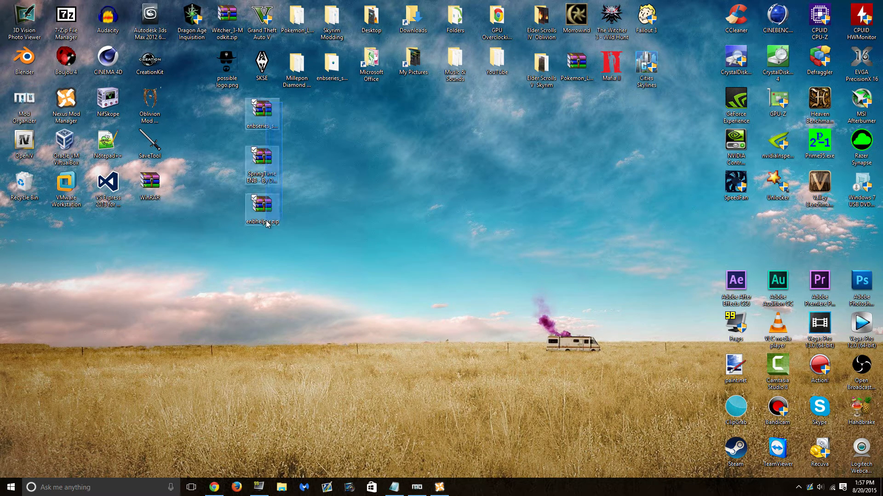
pyautogui.click(381, 185)
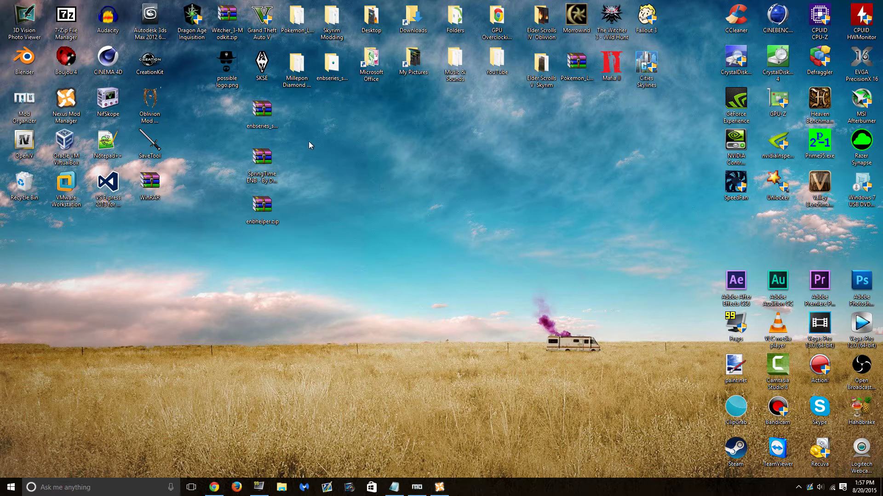
# - Extract enbseries_skyrim_v0236.zip into its own folder placed beside the archive
pyautogui.click(266, 116)
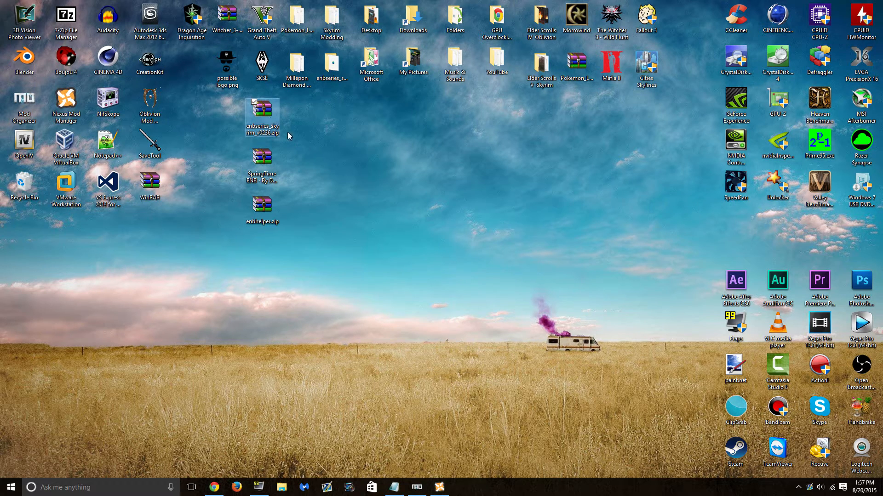
pyautogui.rightClick(263, 110)
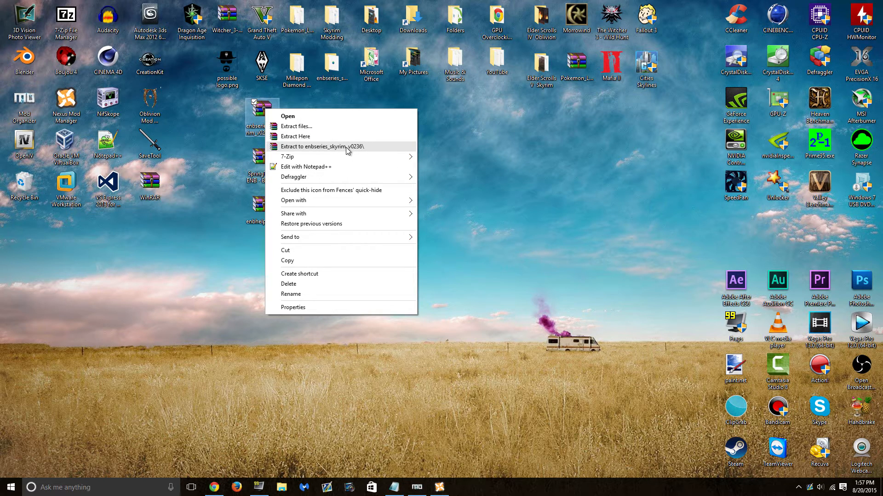
pyautogui.moveTo(410, 158)
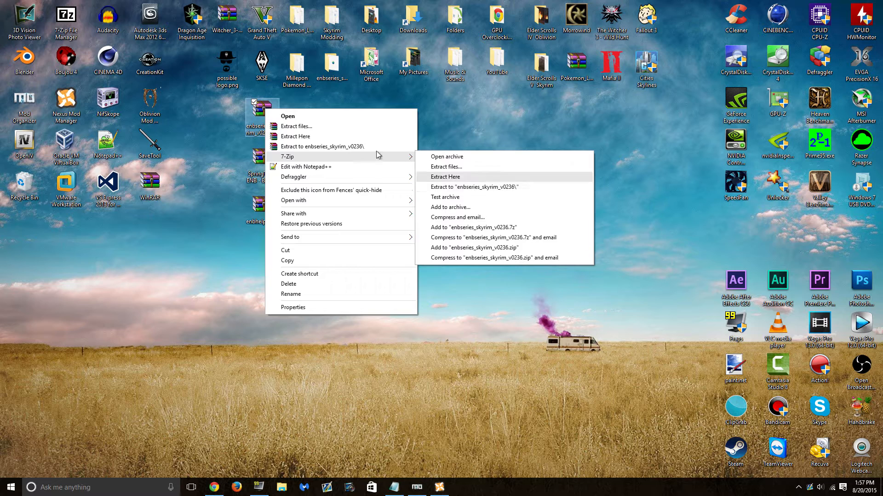
pyautogui.click(362, 146)
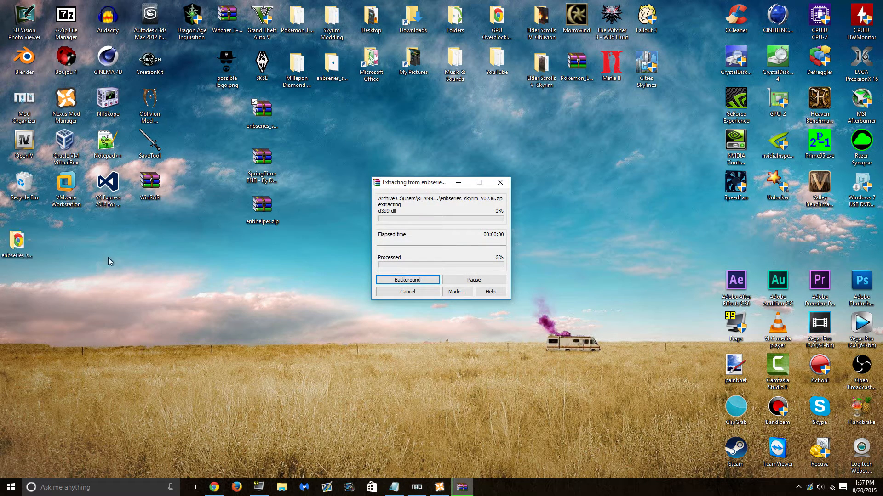
pyautogui.click(20, 260)
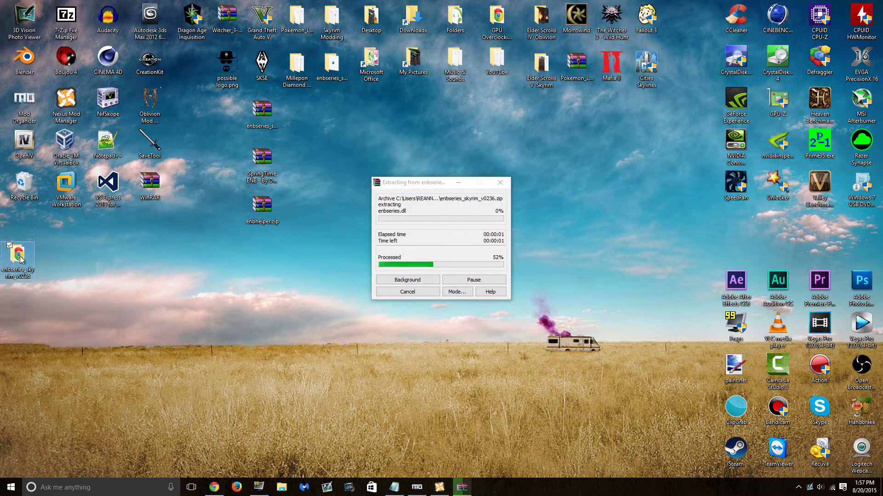
pyautogui.moveTo(20, 259); pyautogui.dragTo(297, 115)
pyautogui.click(378, 170)
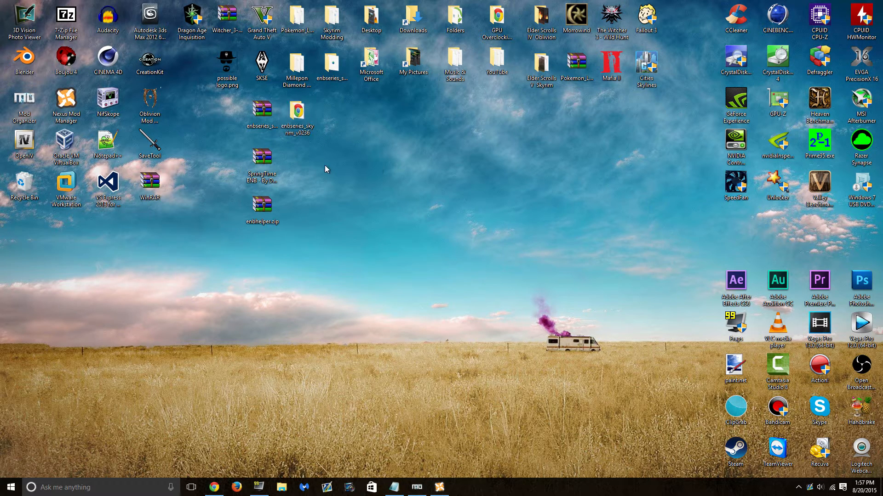
# - Extract the SpringTime ENB archive into a SpringTime ENB folder beside it
pyautogui.rightClick(266, 158)
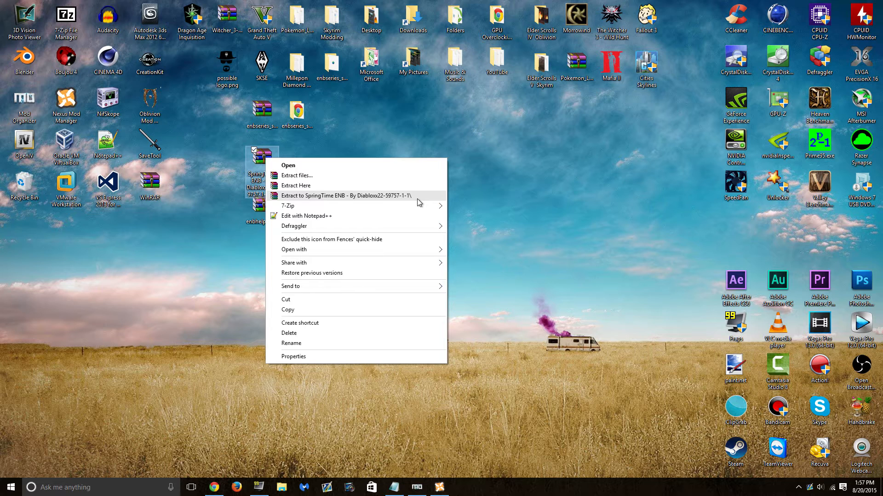
pyautogui.moveTo(425, 206)
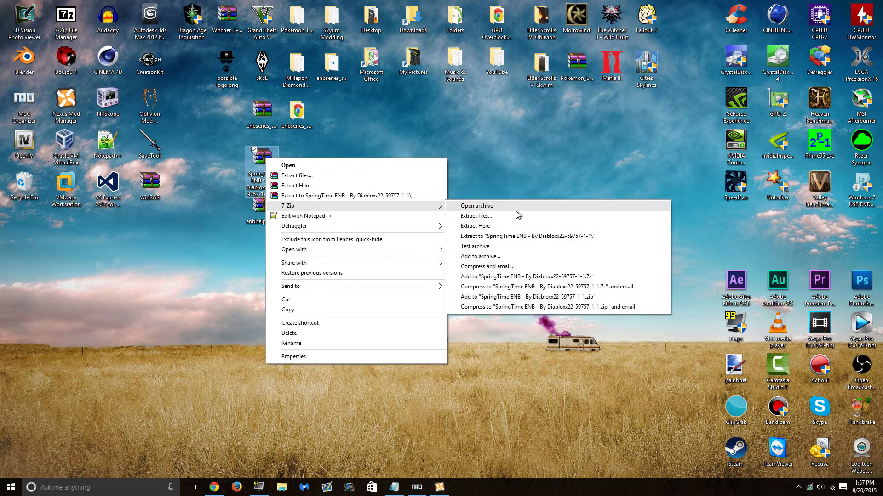
pyautogui.click(411, 197)
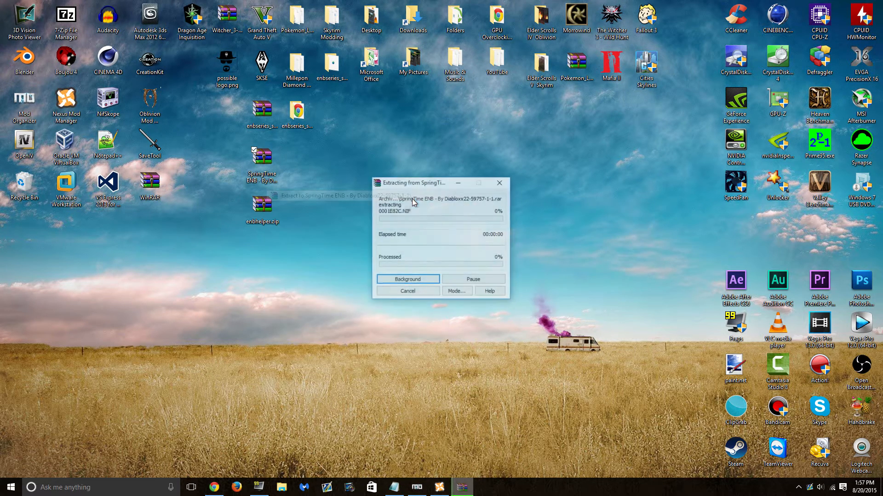
pyautogui.moveTo(19, 243); pyautogui.dragTo(303, 177)
pyautogui.moveTo(304, 177); pyautogui.dragTo(298, 166)
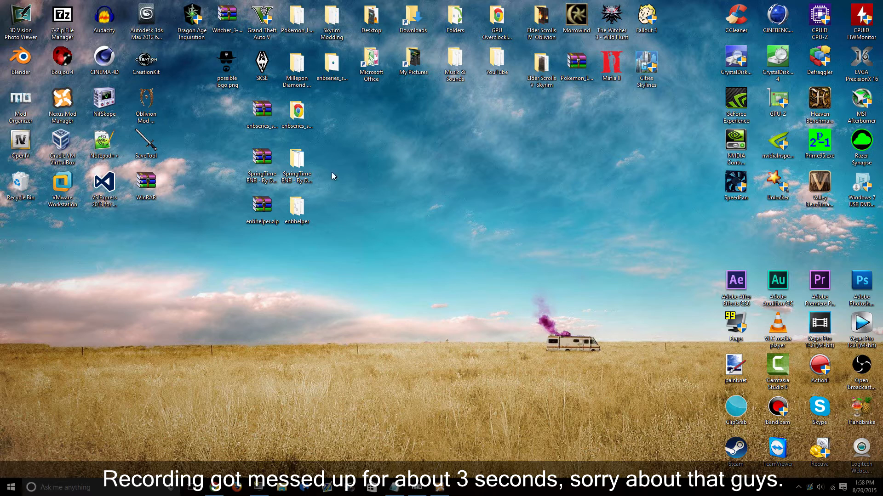
# - Delete the ENBSeries, SpringTime and ENBHelper zip archives from the desktop
pyautogui.moveTo(222, 109); pyautogui.dragTo(260, 209)
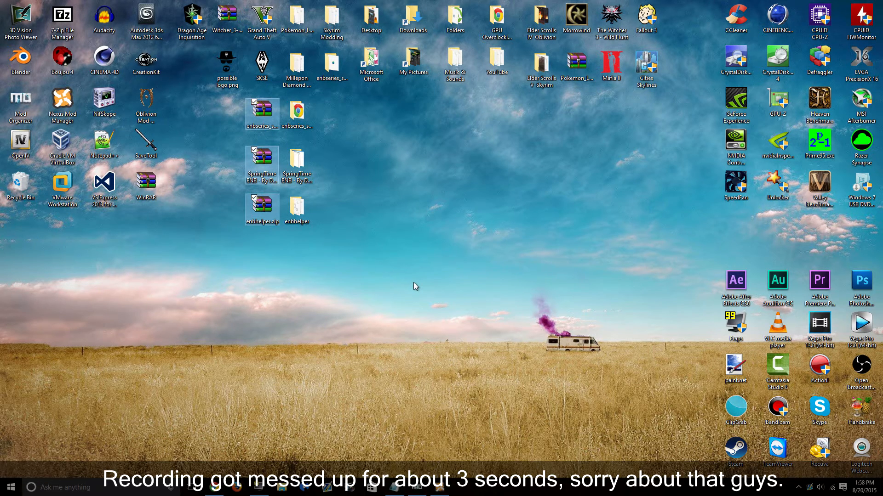
pyautogui.press('Delete')
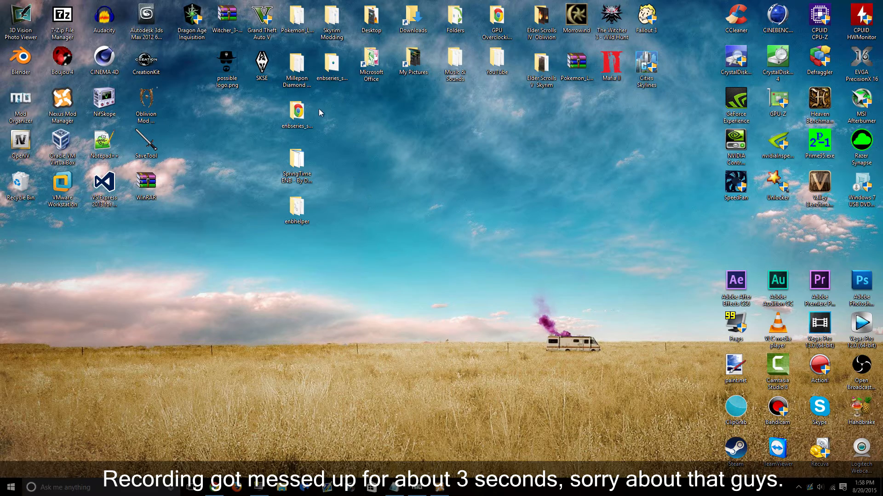
pyautogui.click(440, 487)
# - Open the Skyrim game folder from Nexus Mod Manager's folder menu
pyautogui.click(418, 487)
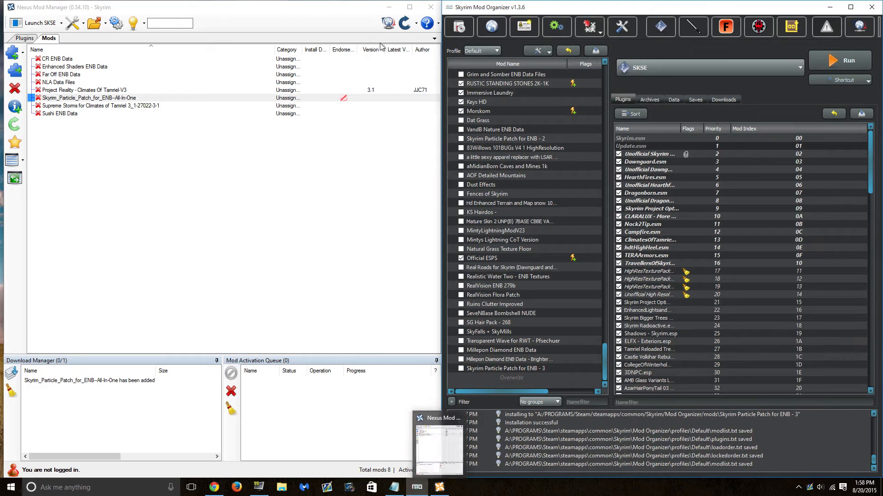
pyautogui.click(106, 29)
pyautogui.click(106, 29)
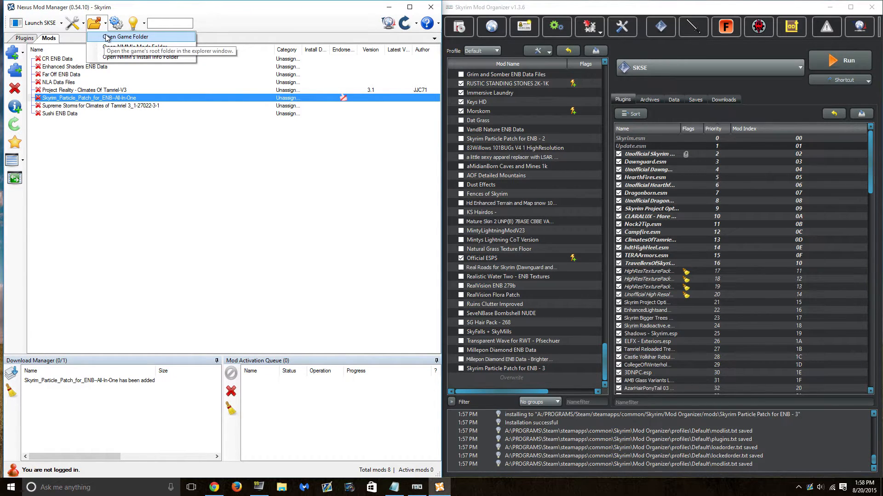
pyautogui.click(110, 36)
pyautogui.scroll(-11, 515, 235)
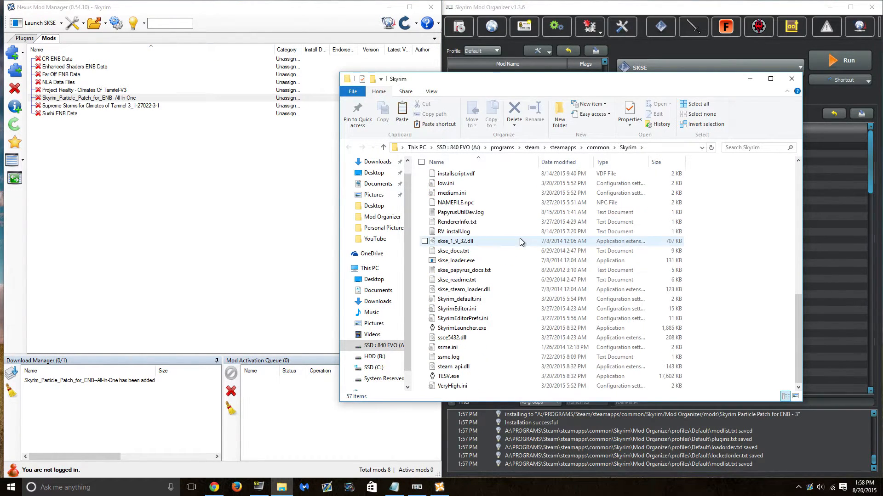
# - Browse the Skyrim folder, locating SkyrimLauncher.exe and TESV.exe, and minimize Mod Organizer
pyautogui.click(773, 10)
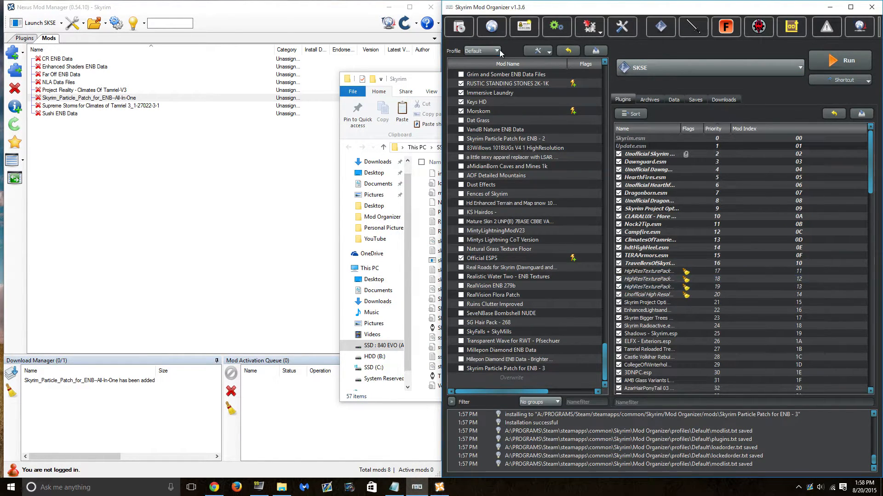
pyautogui.scroll(2, 558, 372)
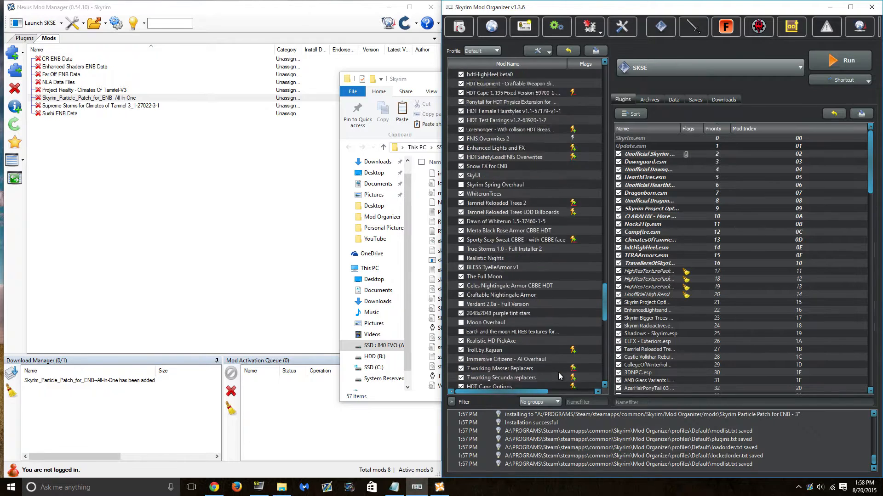
pyautogui.scroll(-2, 558, 377)
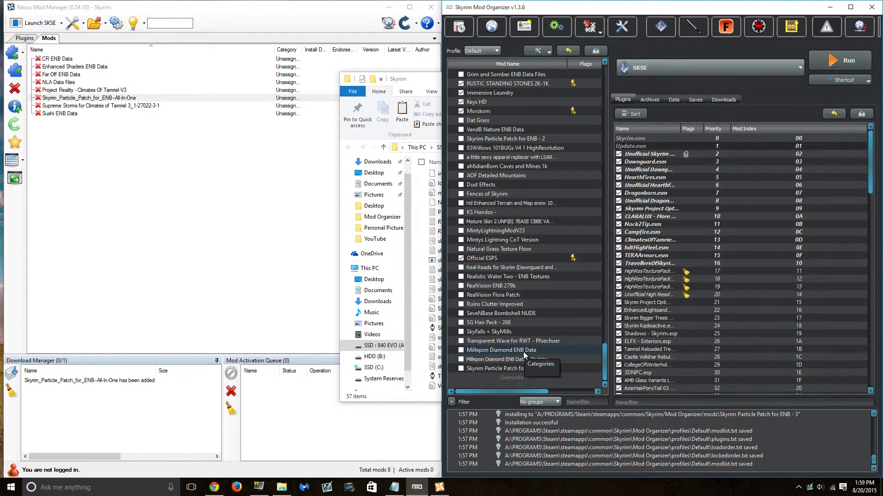
pyautogui.click(429, 76)
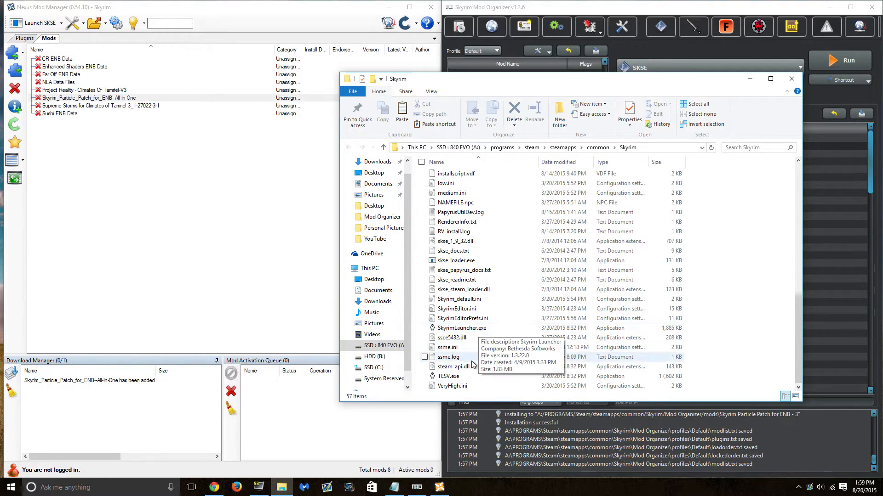
pyautogui.click(500, 327)
pyautogui.click(476, 376)
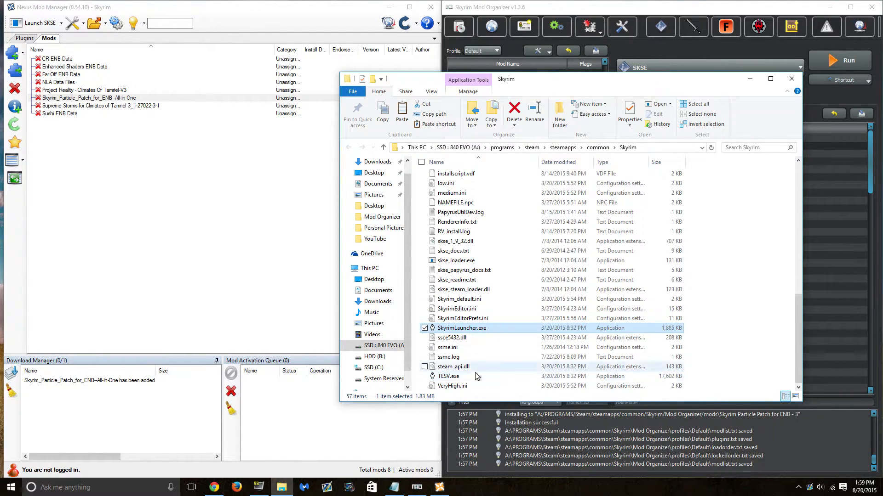
pyautogui.click(496, 330)
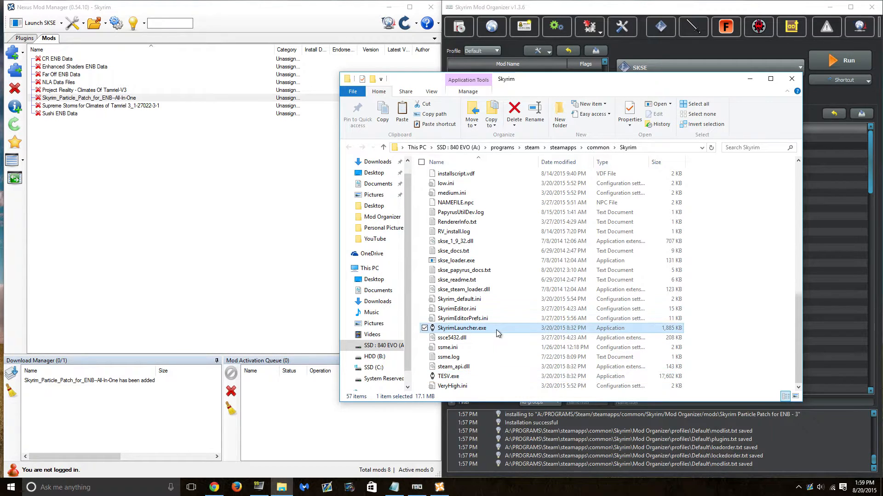
pyautogui.scroll(10, 495, 329)
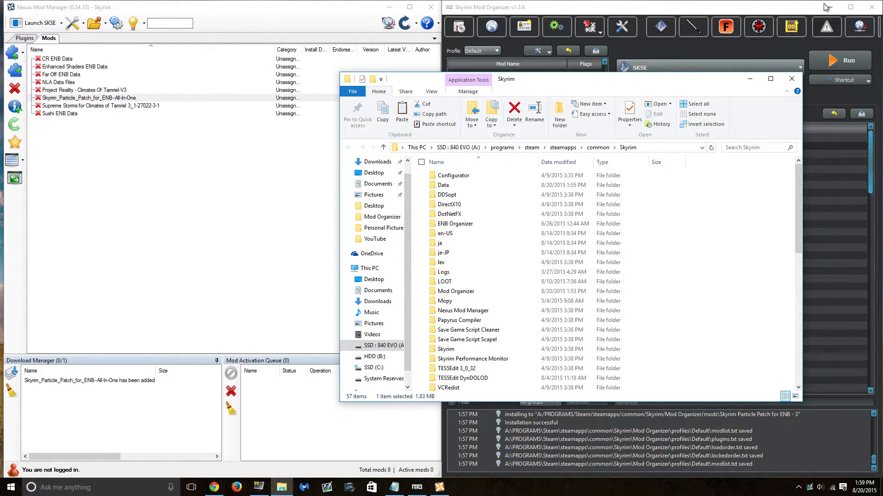
pyautogui.click(826, 7)
# - Minimize Nexus Mod Manager and move the Skyrim folder window to the right
pyautogui.click(388, 7)
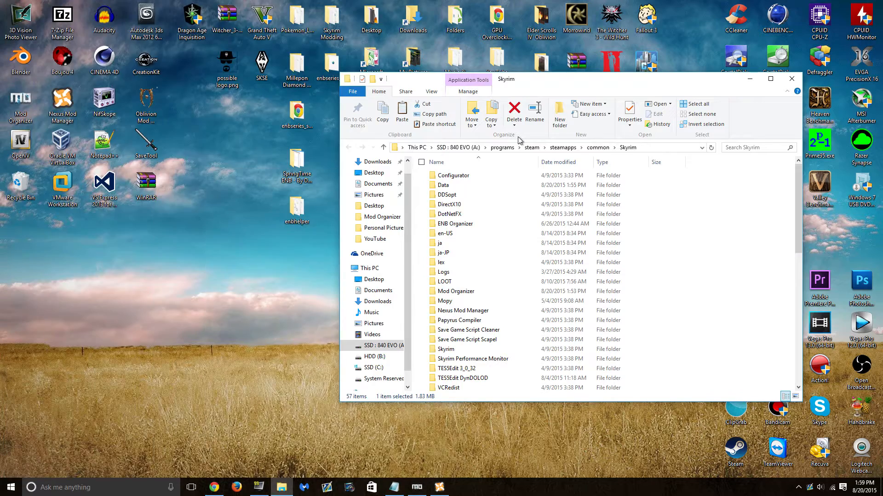
pyautogui.press('Menu')
pyautogui.click(759, 226)
pyautogui.click(760, 226)
pyautogui.moveTo(645, 87); pyautogui.dragTo(746, 60)
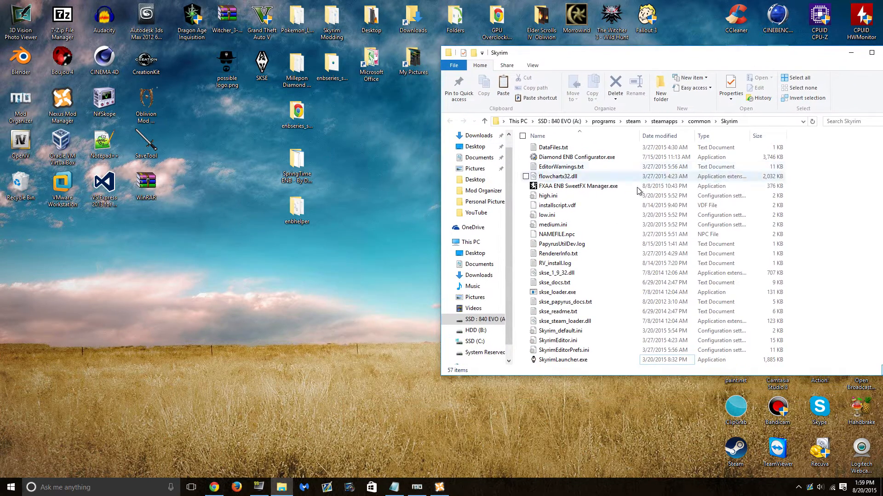
# - Open enbseries_skyrim_v0236 and compare its InjectorVersion and WrapperVersion folders
pyautogui.doubleClick(332, 64)
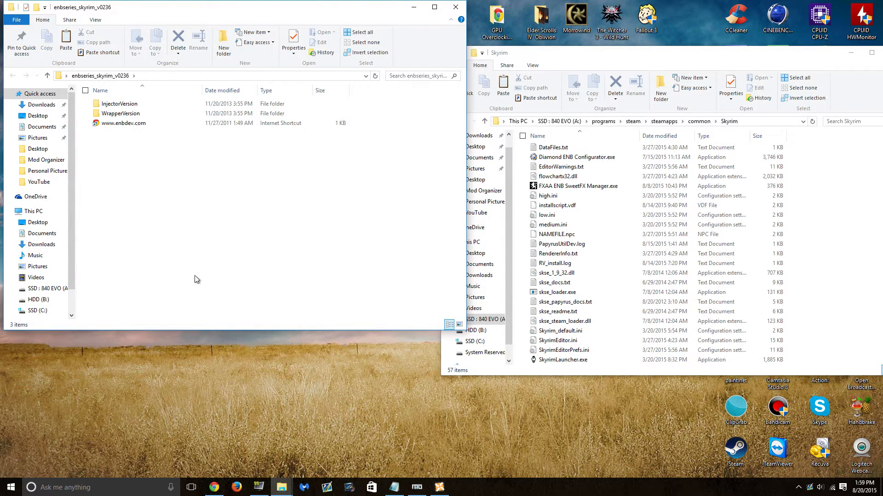
pyautogui.click(132, 104)
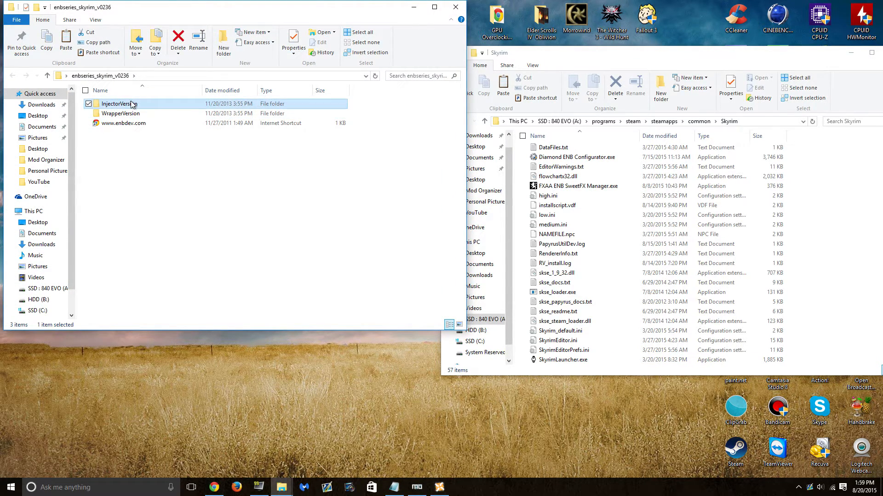
pyautogui.click(180, 112)
pyautogui.click(315, 230)
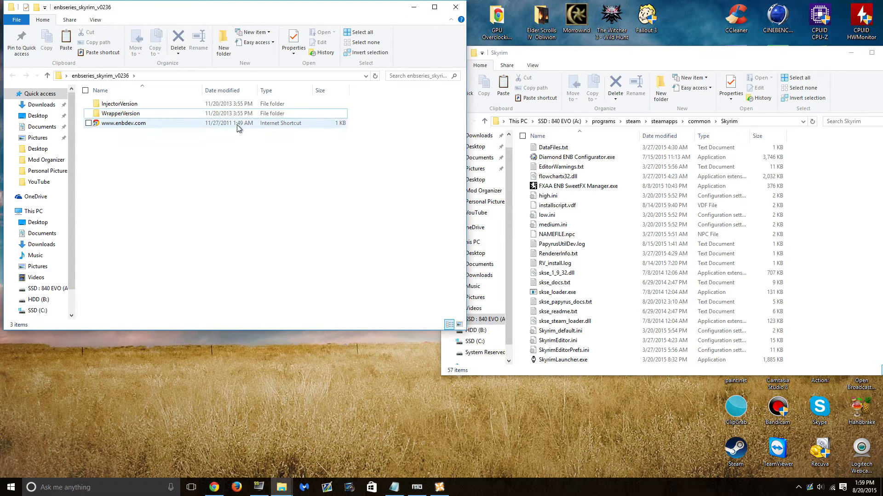
pyautogui.click(250, 116)
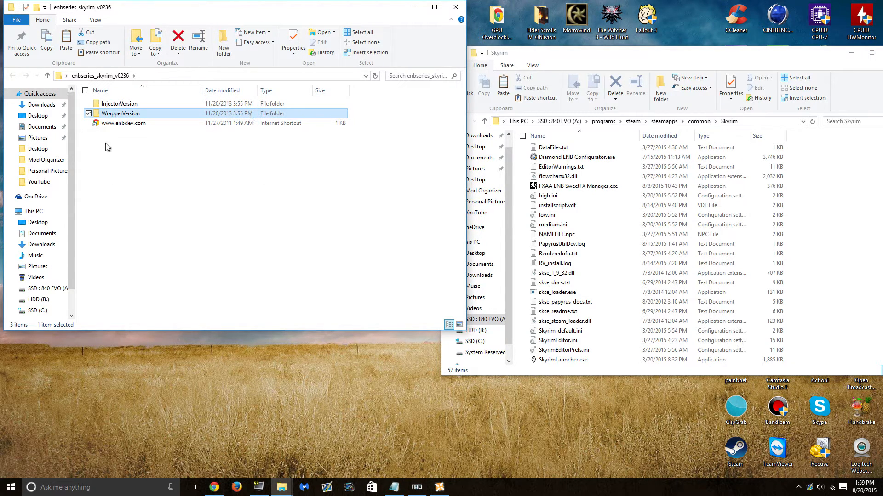
pyautogui.click(275, 106)
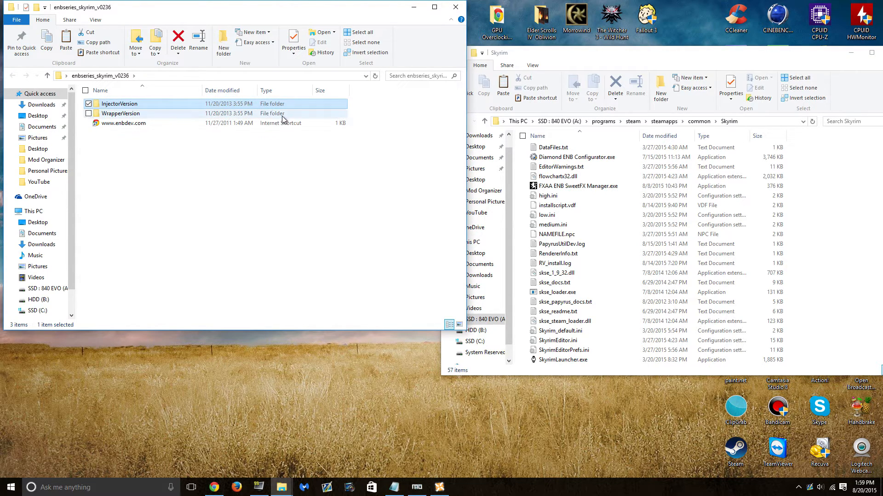
pyautogui.click(282, 115)
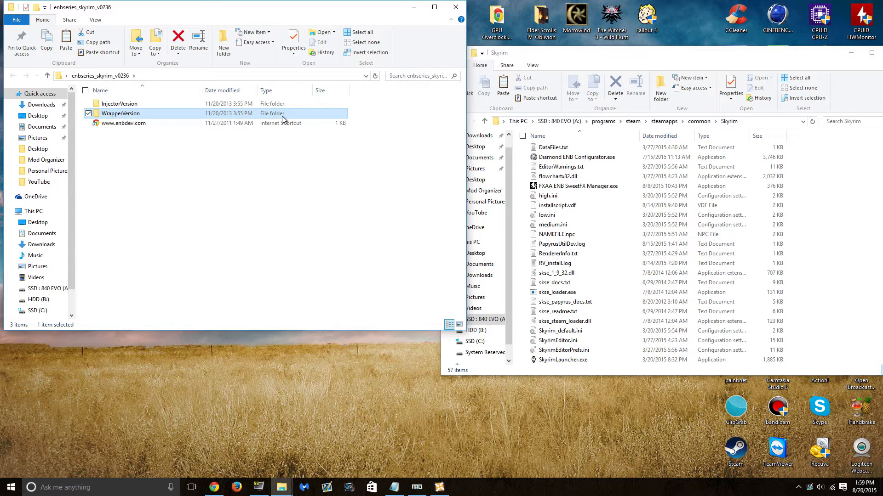
pyautogui.click(265, 105)
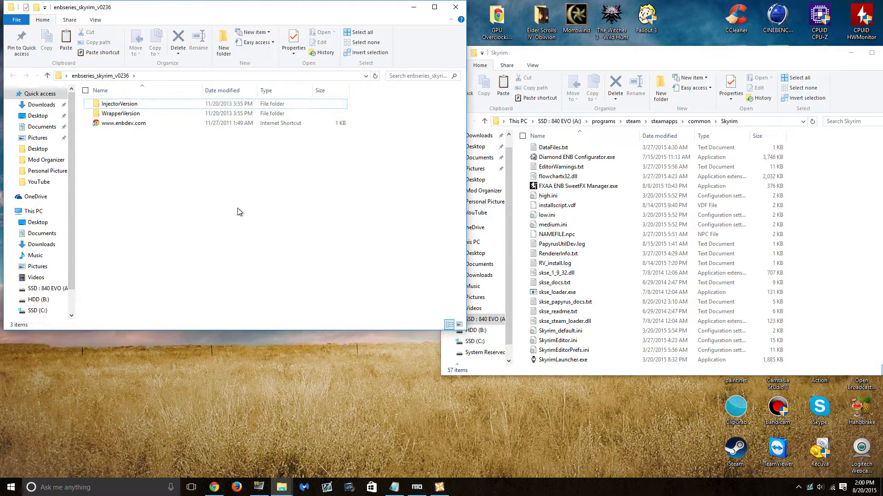
# - Copy d3d9.dll and enbhost.exe from WrapperVersion into the Skyrim game folder
pyautogui.doubleClick(275, 113)
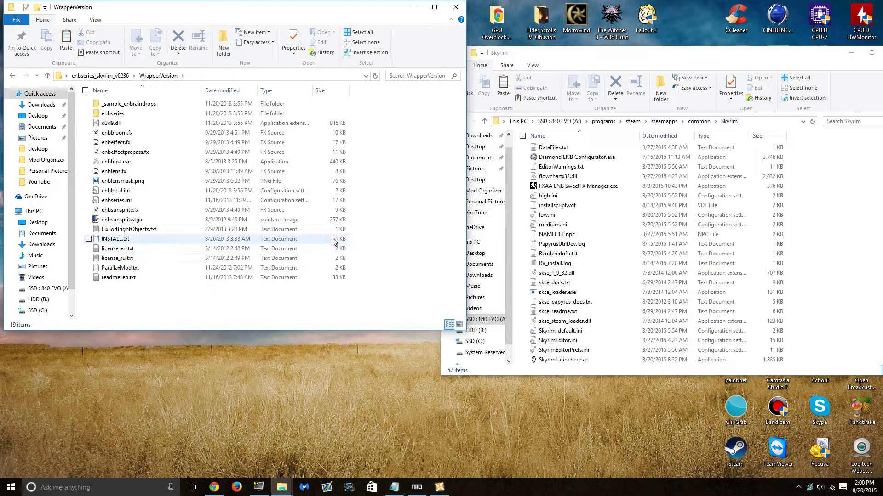
pyautogui.click(277, 125)
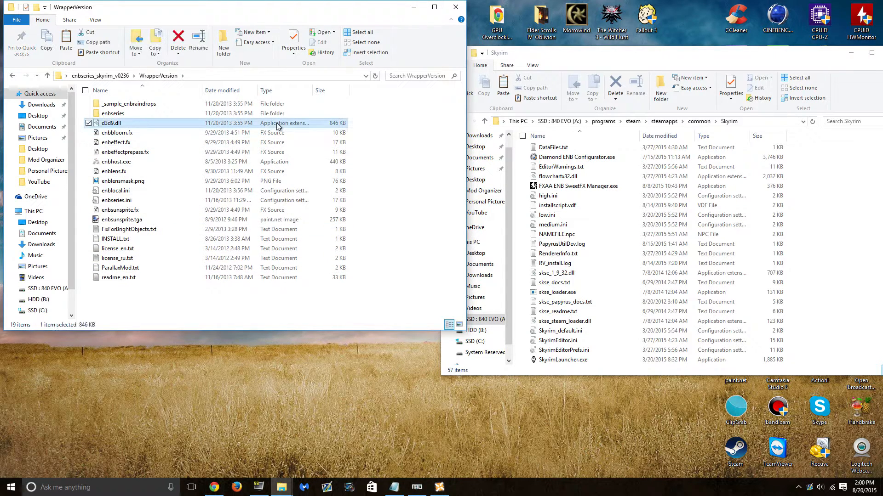
pyautogui.keyDown('ctrl'); pyautogui.click(294, 164); pyautogui.keyUp('ctrl')
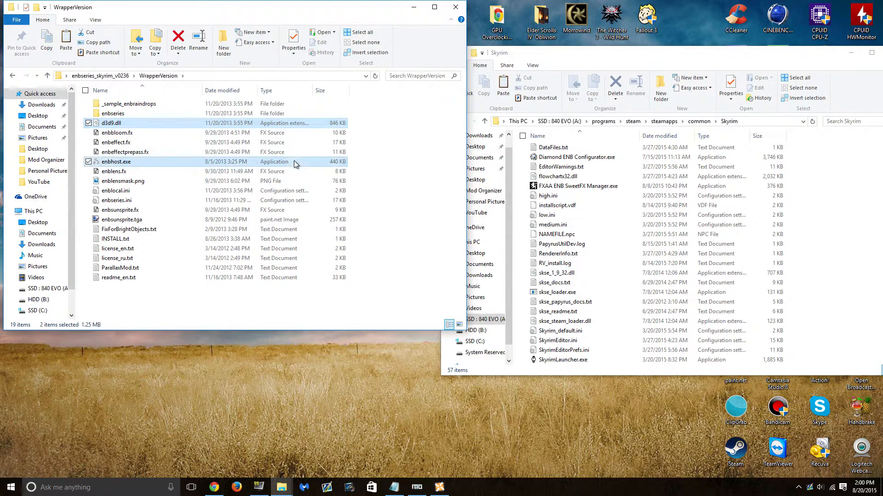
pyautogui.rightClick(332, 163)
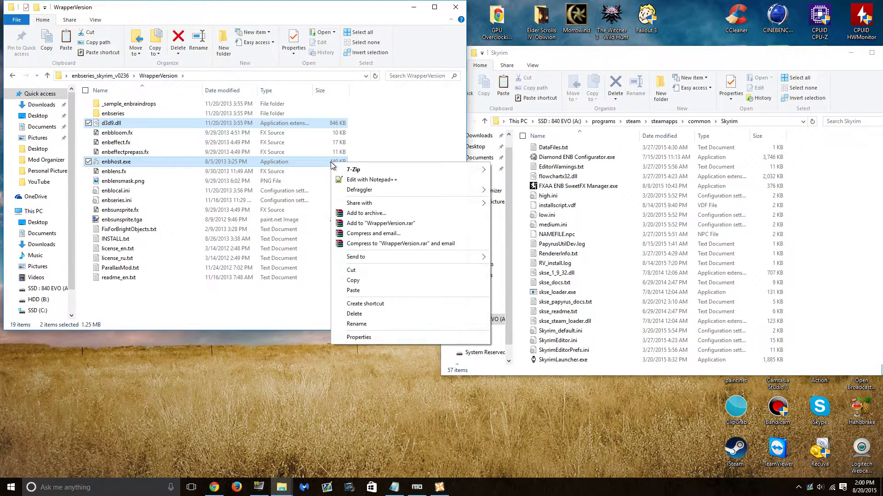
pyautogui.click(371, 282)
pyautogui.click(821, 191)
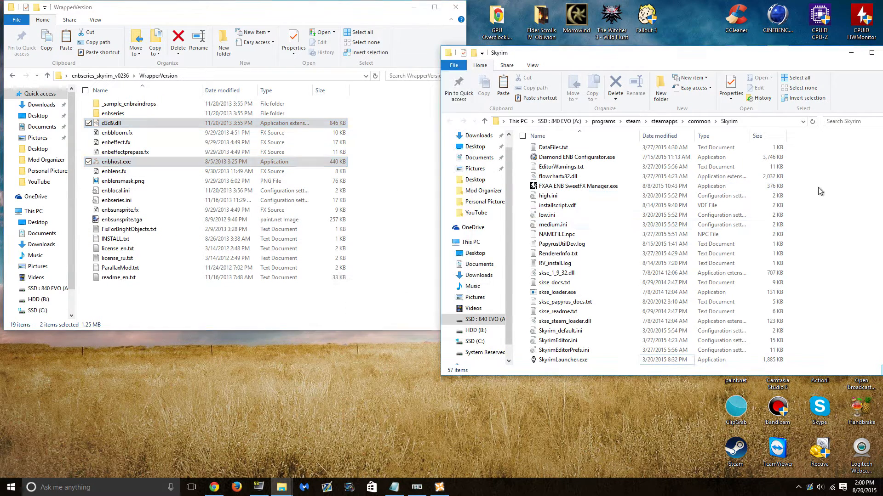
pyautogui.rightClick(820, 191)
pyautogui.click(799, 254)
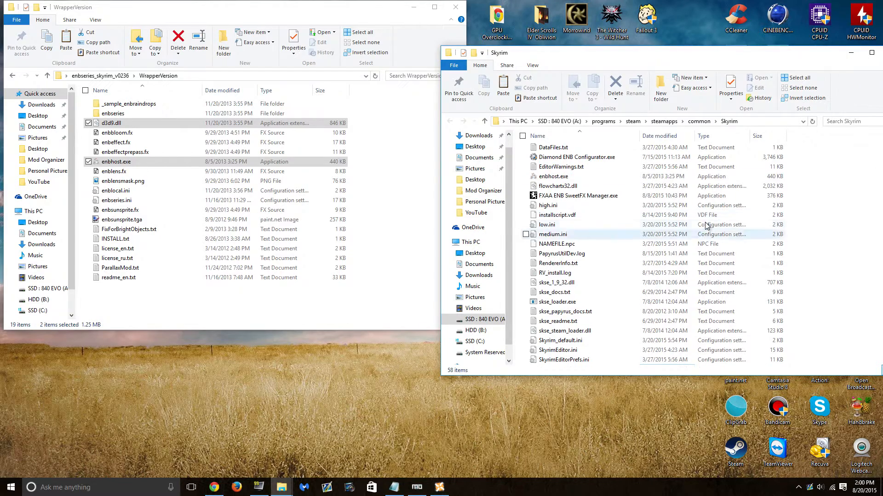
pyautogui.click(455, 8)
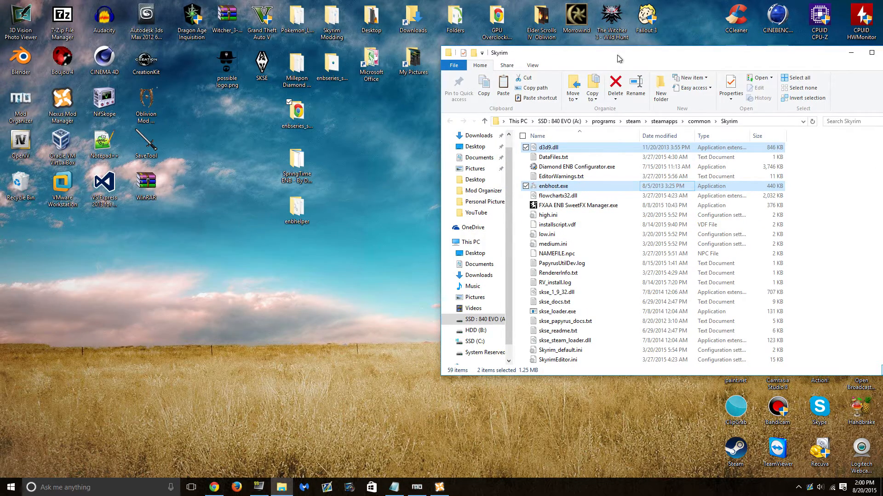
pyautogui.moveTo(618, 58); pyautogui.dragTo(591, 50)
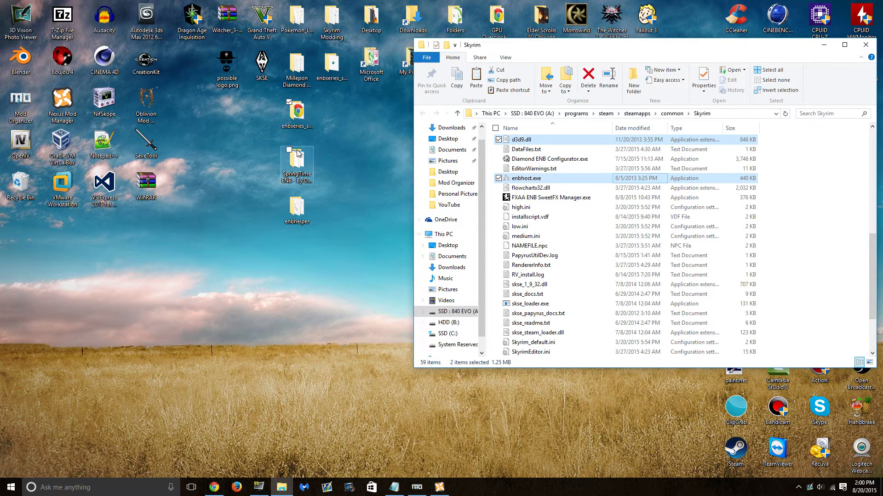
# - Copy the 16 Springtime ENB files, everything but data, into Skyrim, replacing existing files
pyautogui.doubleClick(291, 170)
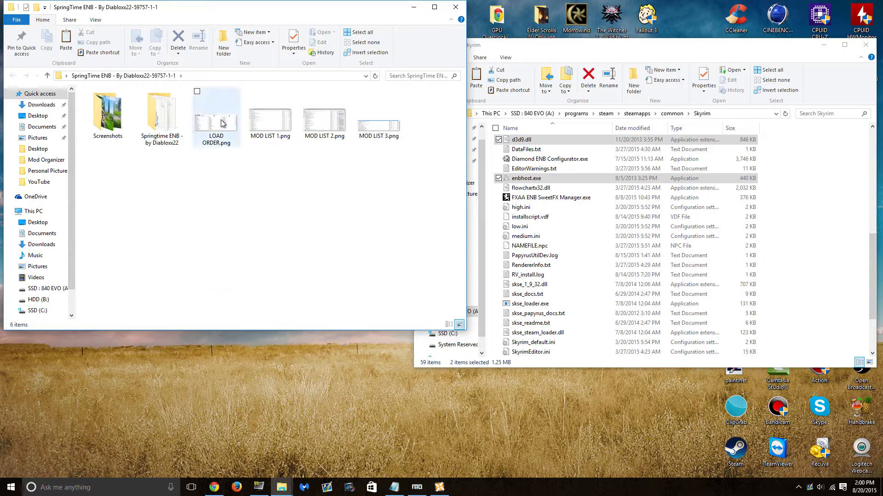
pyautogui.doubleClick(174, 143)
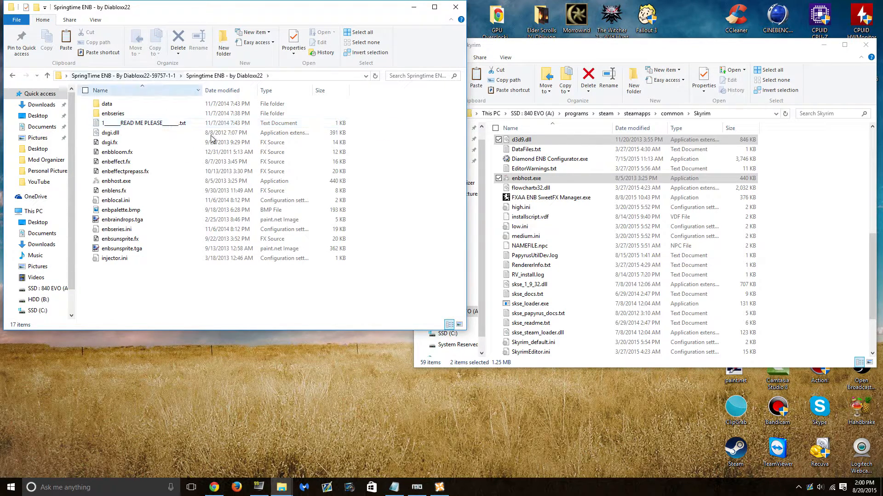
pyautogui.click(129, 106)
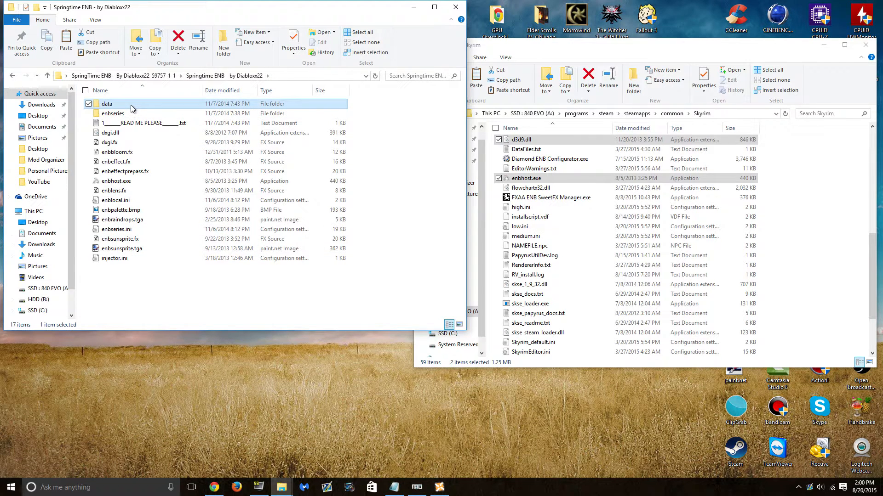
pyautogui.click(125, 114)
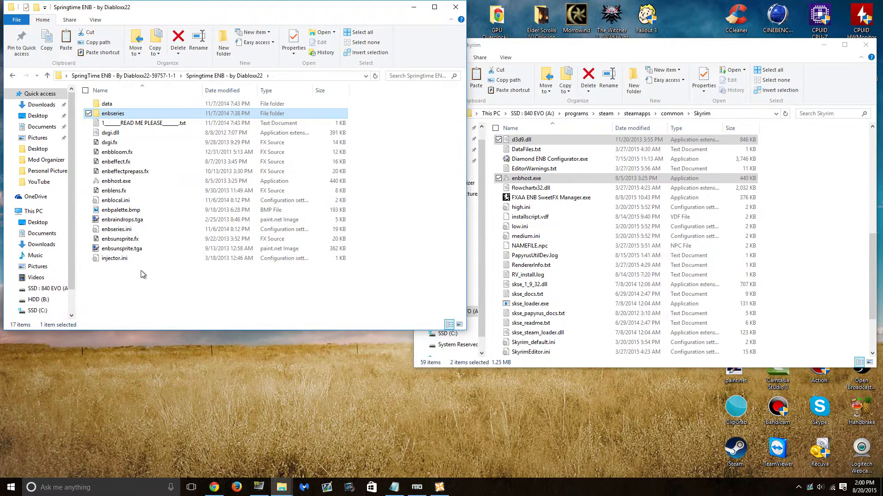
pyautogui.click(394, 187)
pyautogui.moveTo(369, 297); pyautogui.dragTo(178, 115)
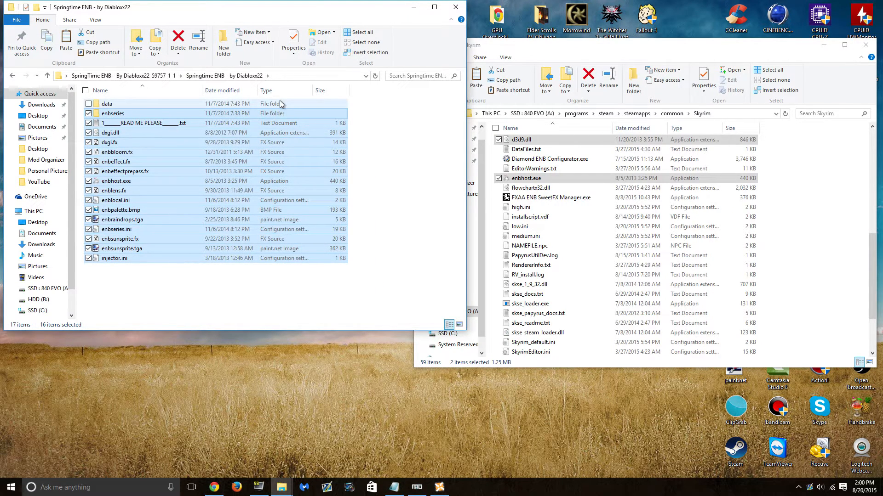
pyautogui.rightClick(266, 144)
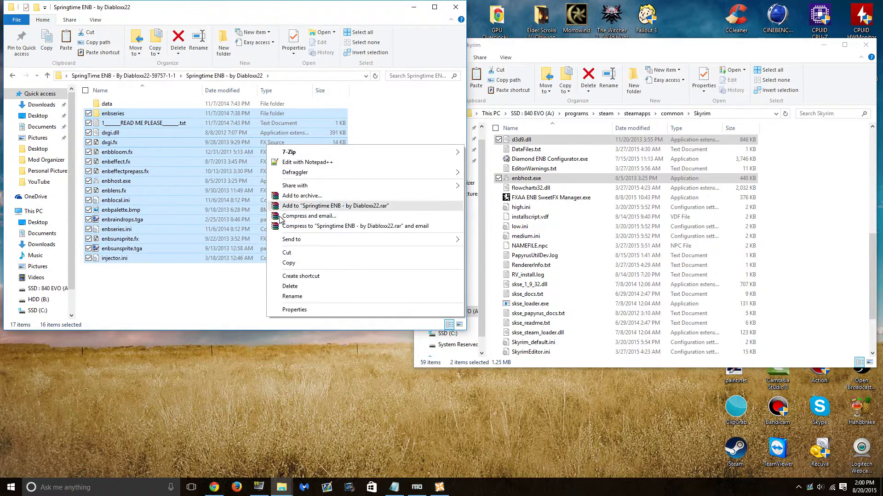
pyautogui.click(320, 263)
pyautogui.rightClick(830, 210)
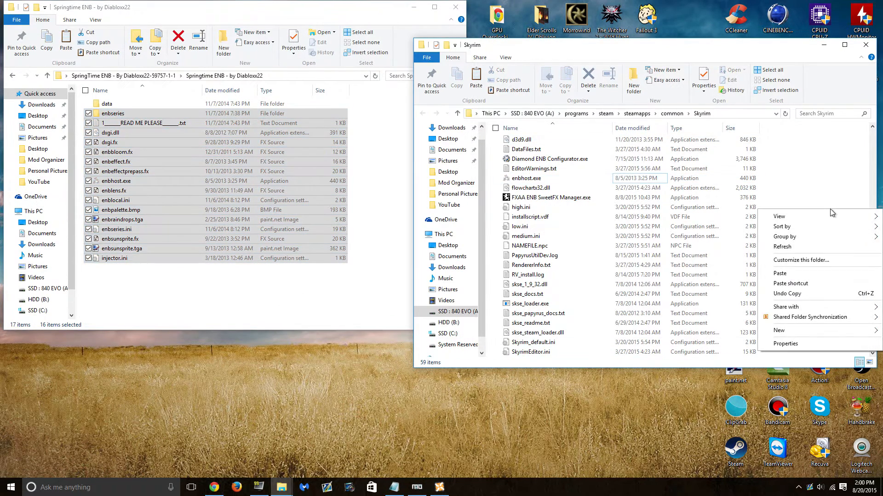
pyautogui.click(782, 273)
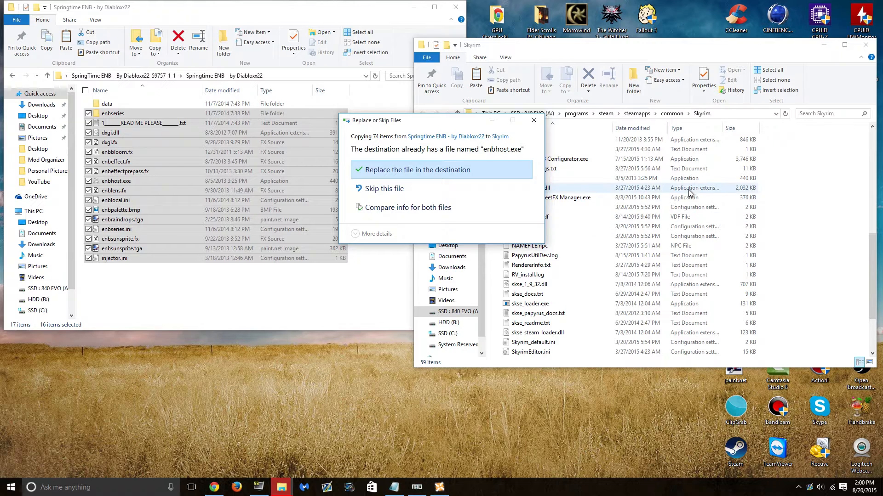
pyautogui.click(450, 170)
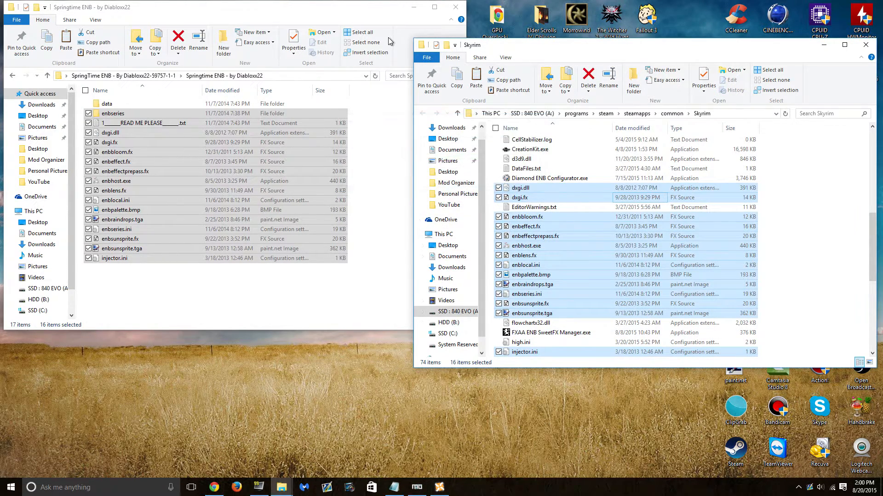
pyautogui.click(287, 20)
# - Select the Springtime ENB data folder and show its 7-Zip archive submenu
pyautogui.moveTo(359, 6); pyautogui.dragTo(449, 57)
pyautogui.click(512, 258)
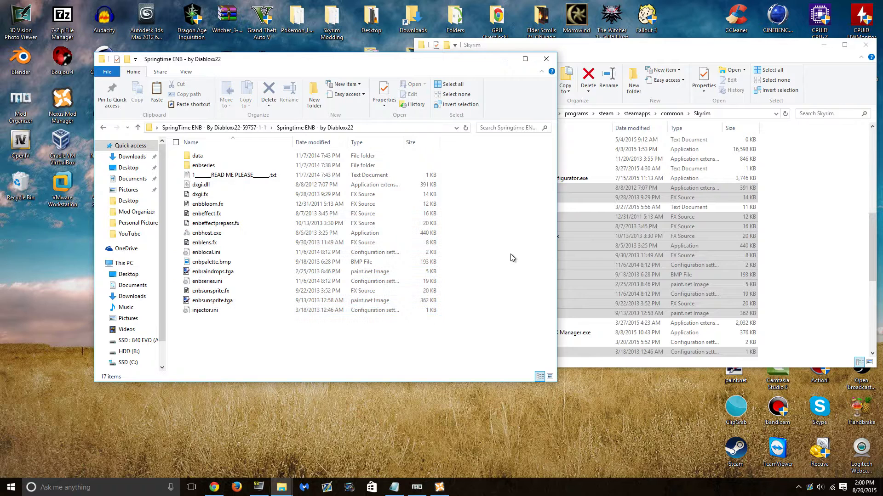
pyautogui.click(307, 156)
pyautogui.rightClick(303, 159)
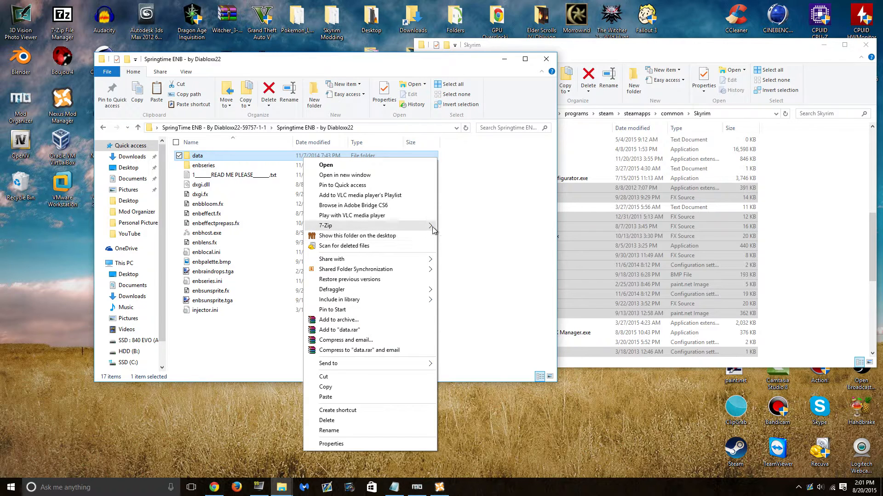
pyautogui.moveTo(428, 230)
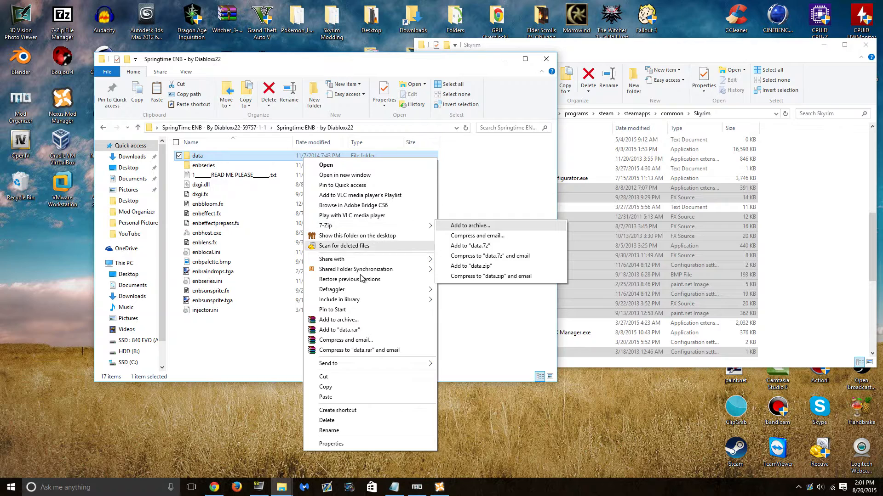
# - Pack the data folder into SpringTime ENB Data.rar with WinRAR
pyautogui.click(363, 321)
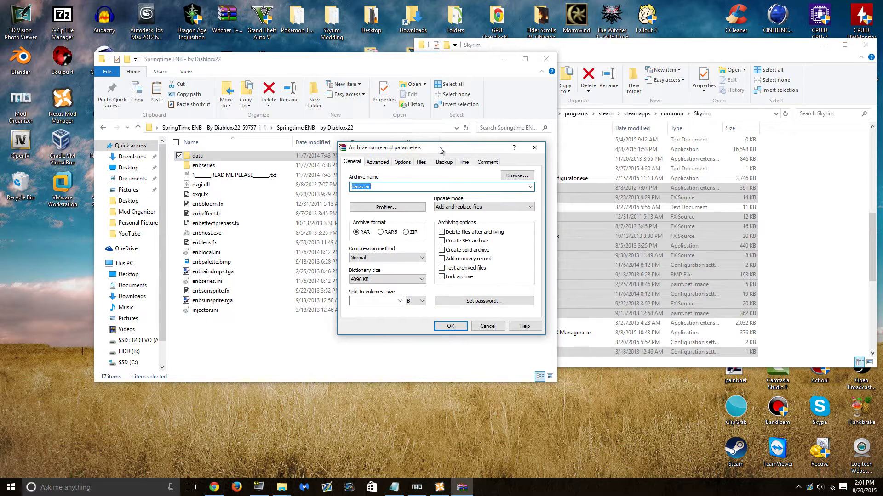
pyautogui.moveTo(439, 151); pyautogui.dragTo(416, 132)
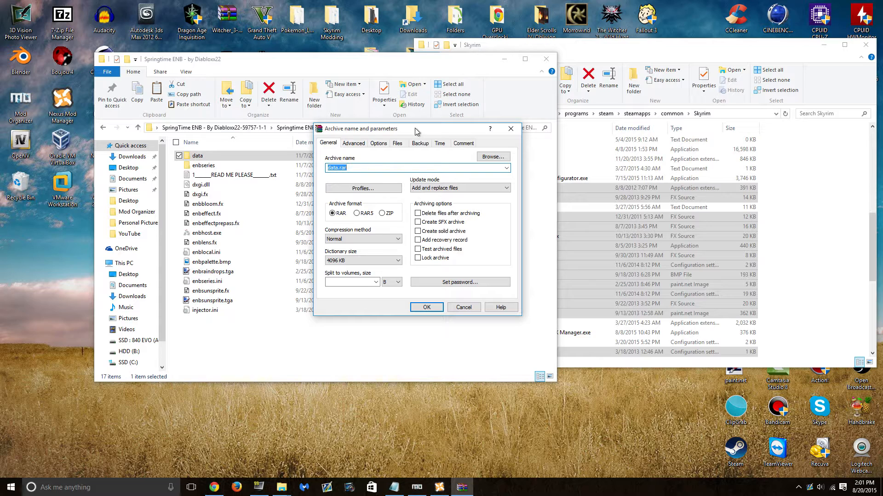
pyautogui.write('SpringTime ENB Data')
pyautogui.press('Return')
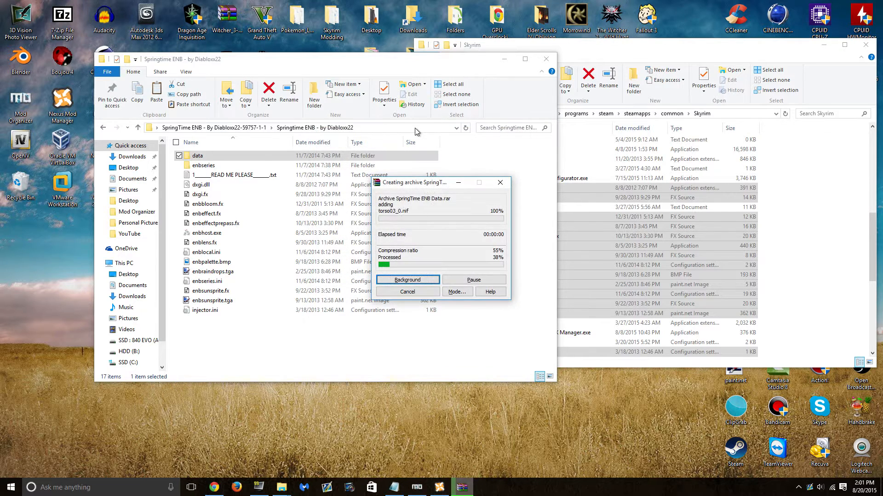
# - Move SpringTime ENB Data.rar onto the desktop and close the Springtime ENB window
pyautogui.moveTo(418, 66); pyautogui.dragTo(580, 50)
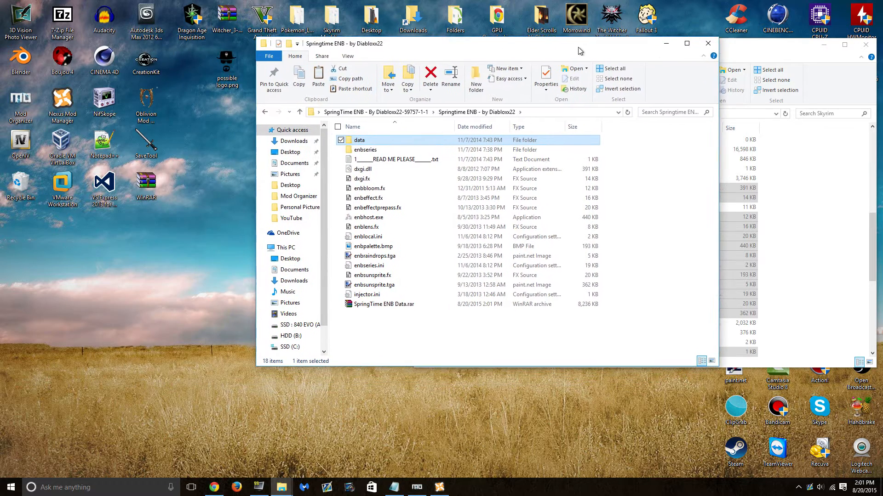
pyautogui.click(320, 321)
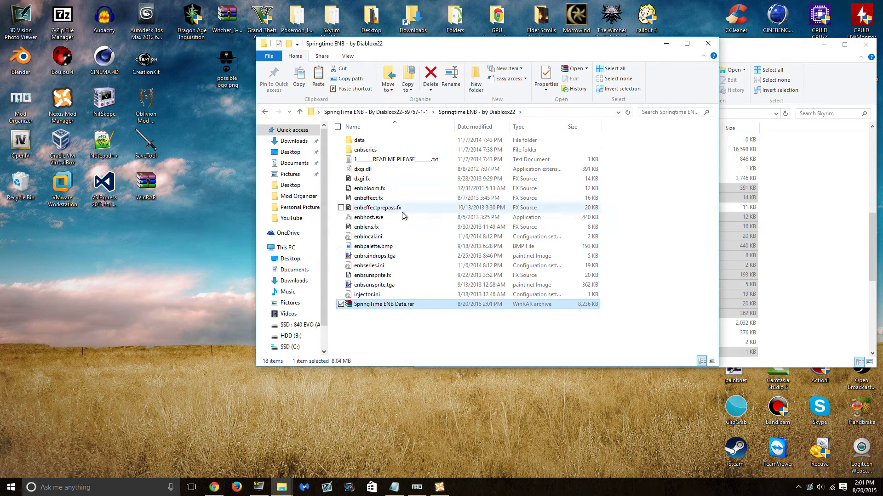
pyautogui.moveTo(510, 311); pyautogui.dragTo(143, 337)
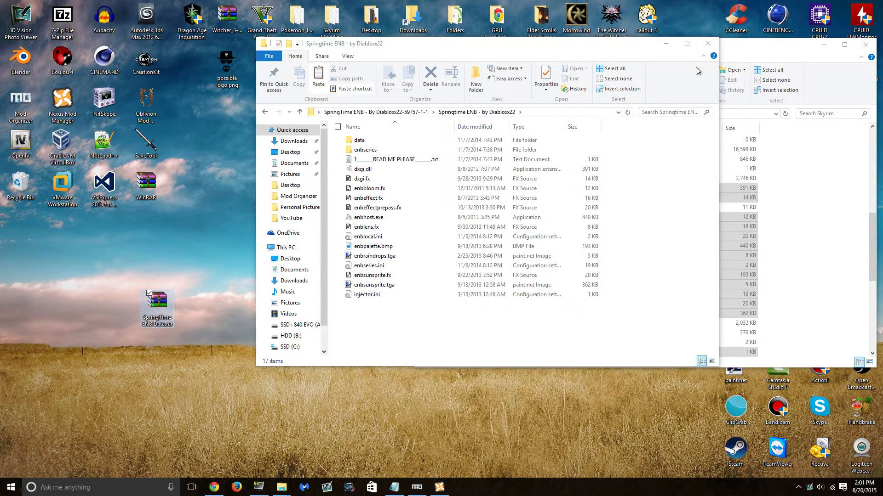
pyautogui.click(708, 43)
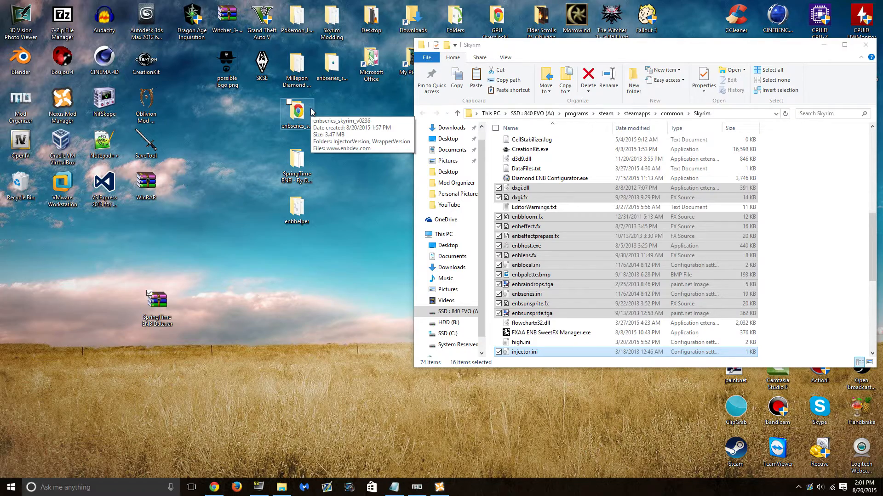
# - Add SpringTime ENB Data.rar from the desktop to Nexus Mod Manager's mod list
pyautogui.click(422, 480)
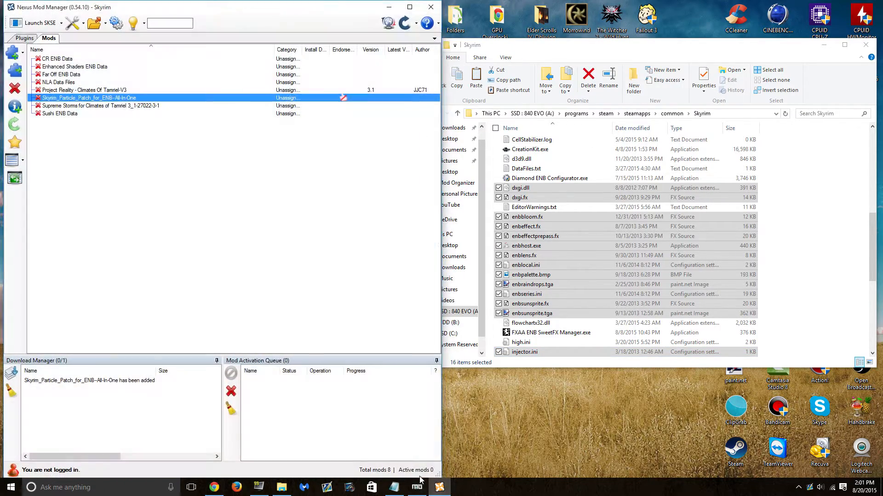
pyautogui.click(419, 483)
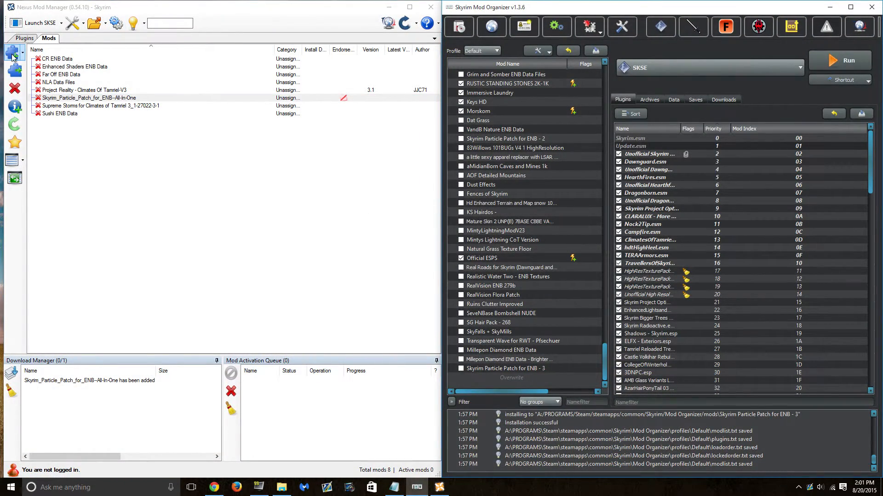
pyautogui.click(12, 56)
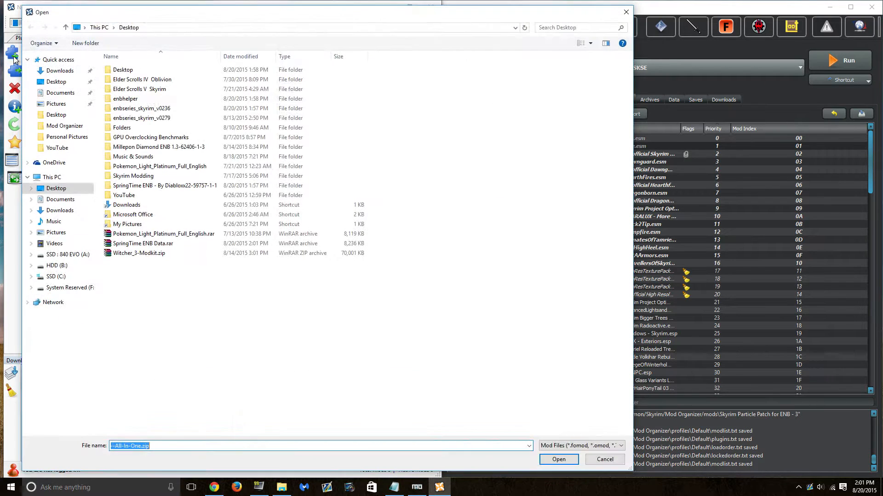
pyautogui.click(65, 82)
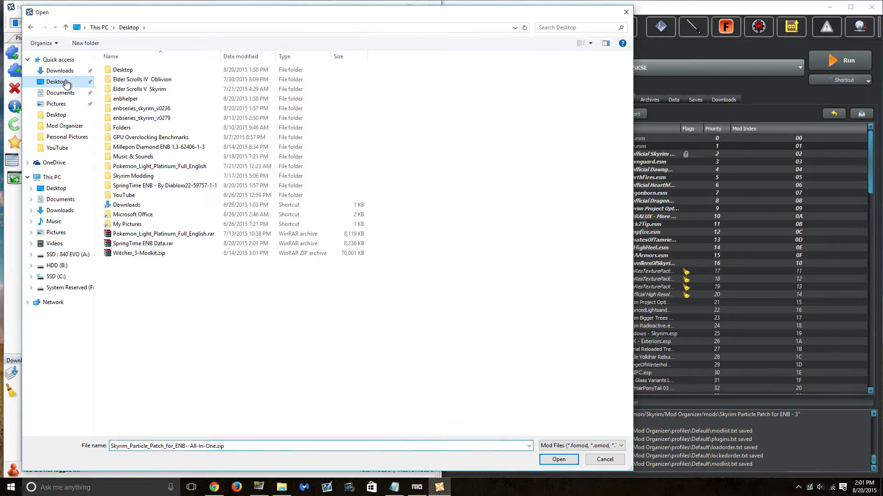
pyautogui.doubleClick(182, 244)
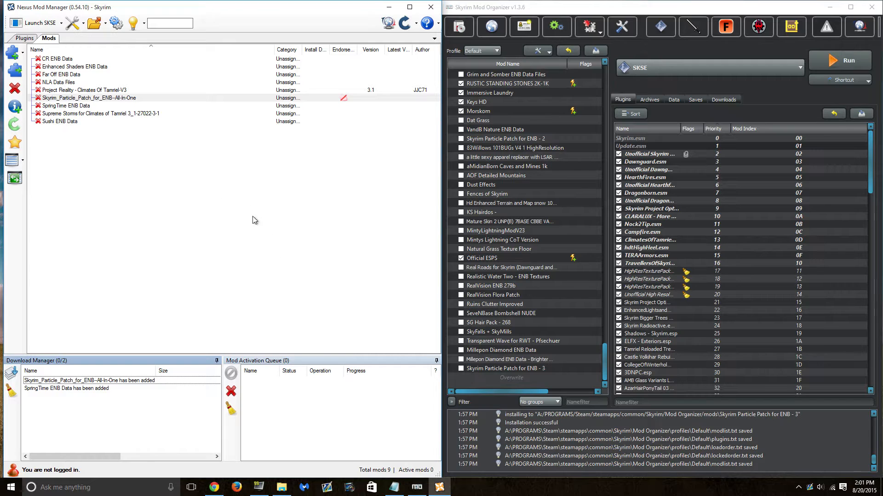
pyautogui.click(102, 106)
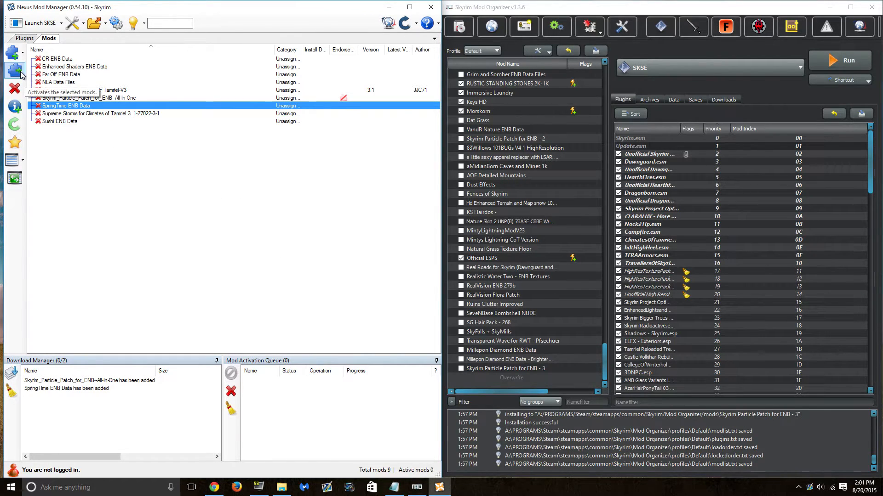
pyautogui.click(742, 11)
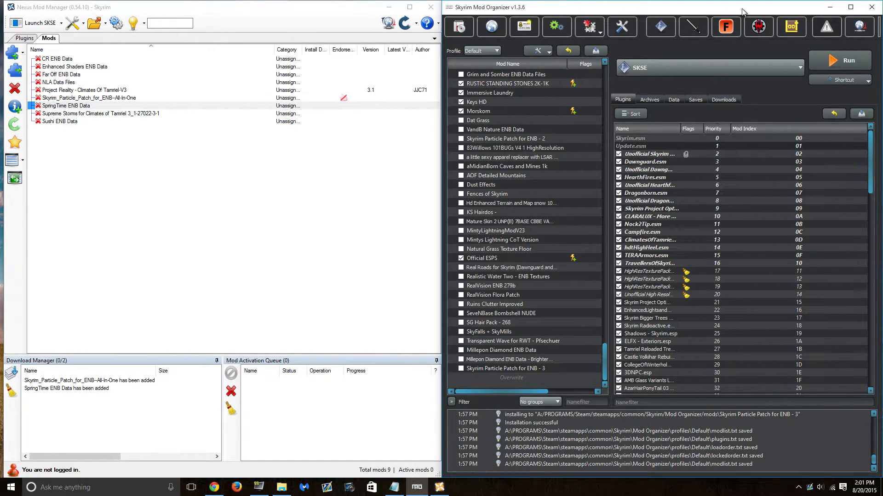
# - Manually install SpringTime ENB Data.rar as 'SpringTime ENB Data' with data as the root
pyautogui.click(460, 27)
pyautogui.click(198, 90)
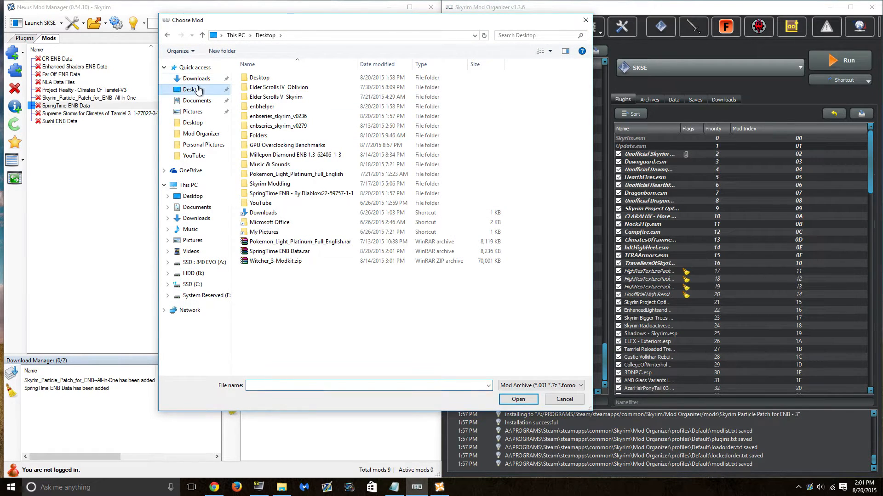
pyautogui.doubleClick(302, 253)
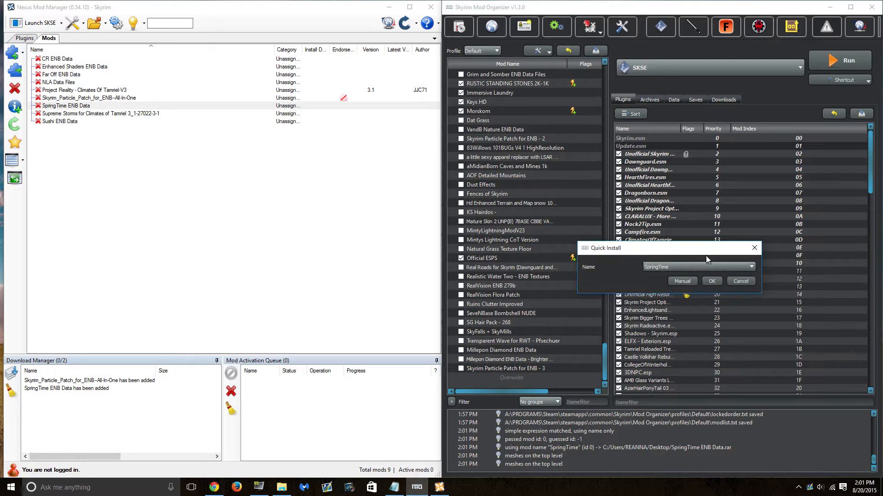
pyautogui.click(697, 246)
pyautogui.click(665, 258)
pyautogui.moveTo(609, 231); pyautogui.dragTo(570, 177)
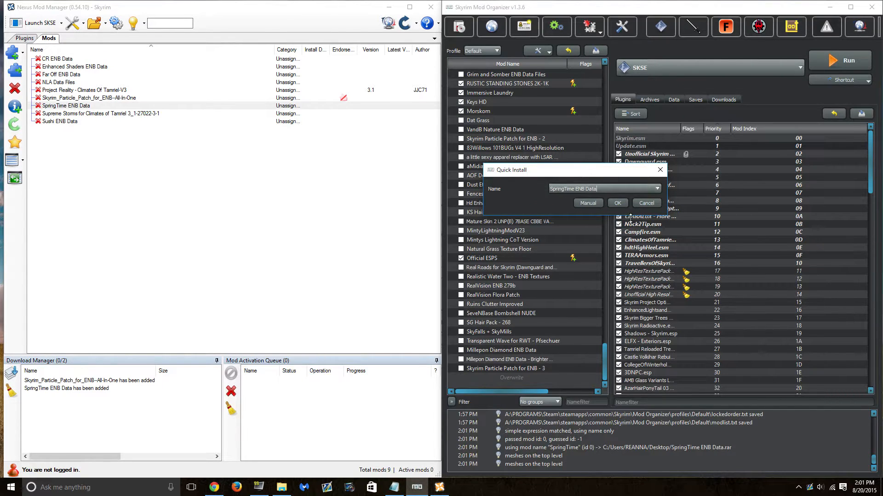
pyautogui.click(587, 203)
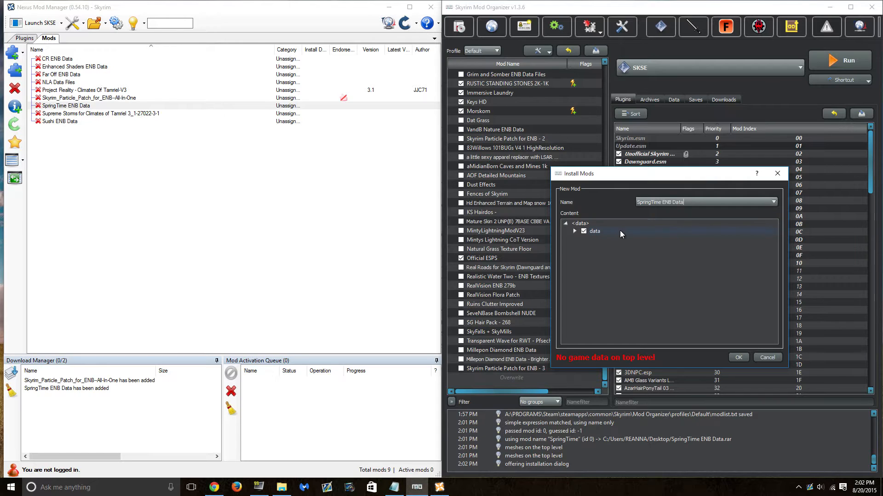
pyautogui.rightClick(617, 233)
pyautogui.click(627, 236)
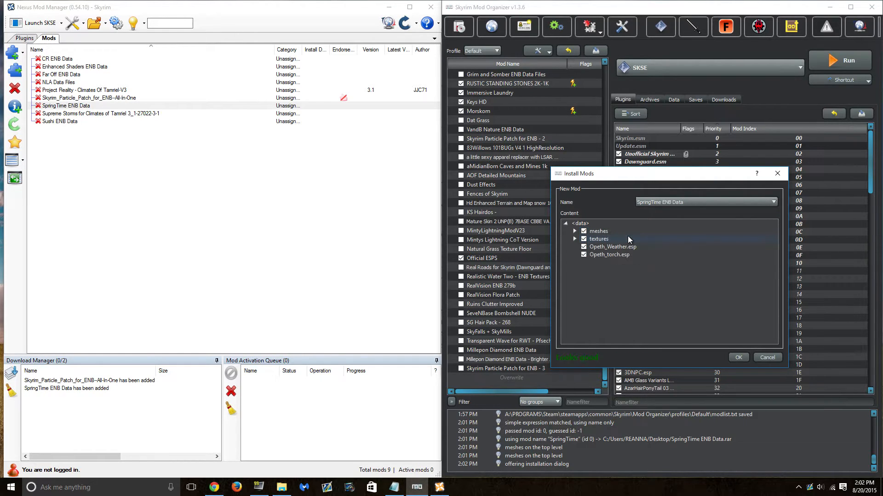
pyautogui.click(738, 359)
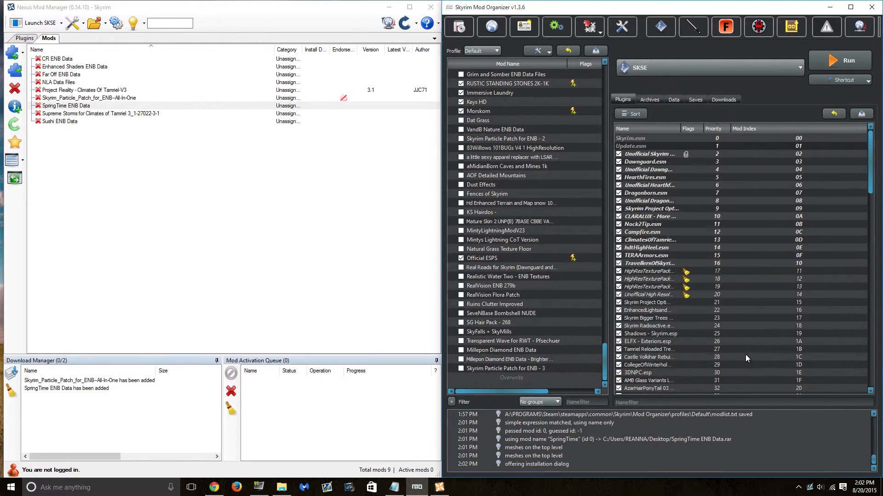
# - Enable SpringTime ENB Data in the mod list and minimize Mod Organizer
pyautogui.scroll(-1, 524, 305)
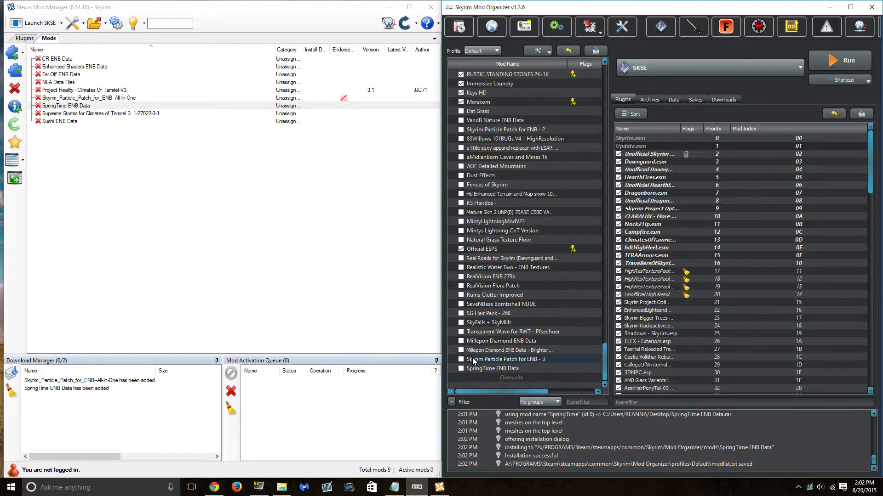
pyautogui.click(461, 368)
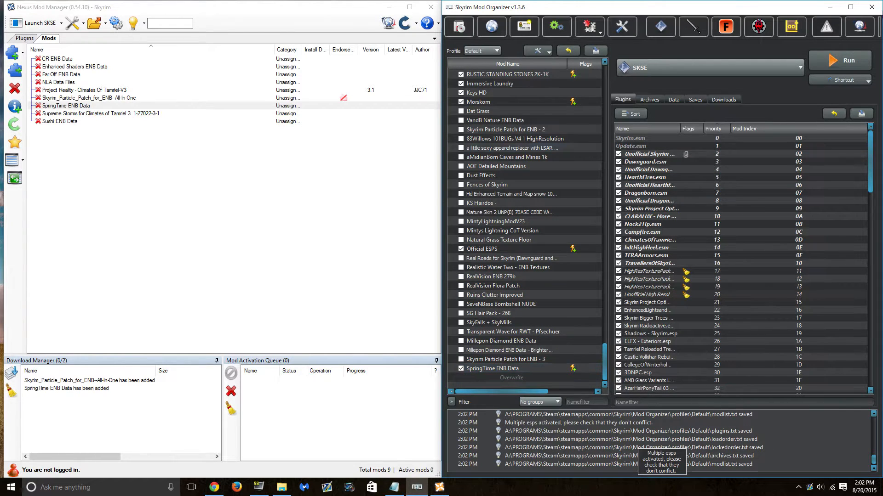
pyautogui.click(830, 6)
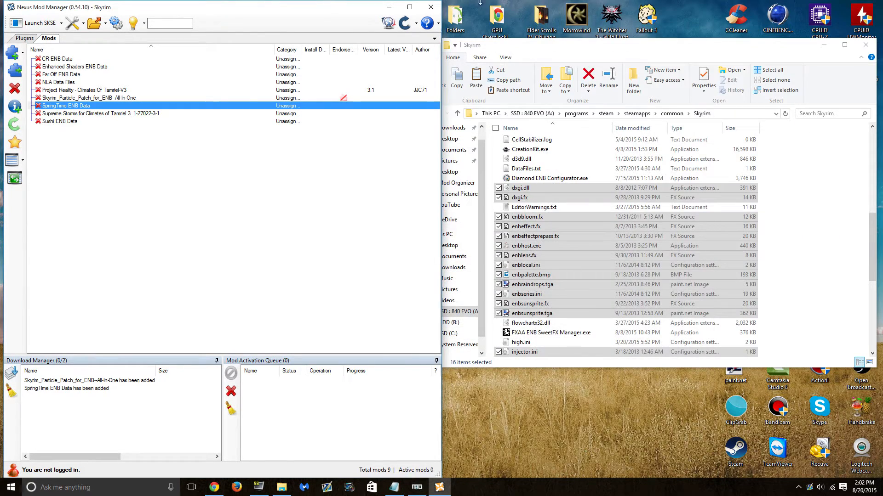
# - Delete the SpringTime ENB Data.rar archive from the desktop to the Recycle Bin
pyautogui.click(386, 6)
pyautogui.click(157, 304)
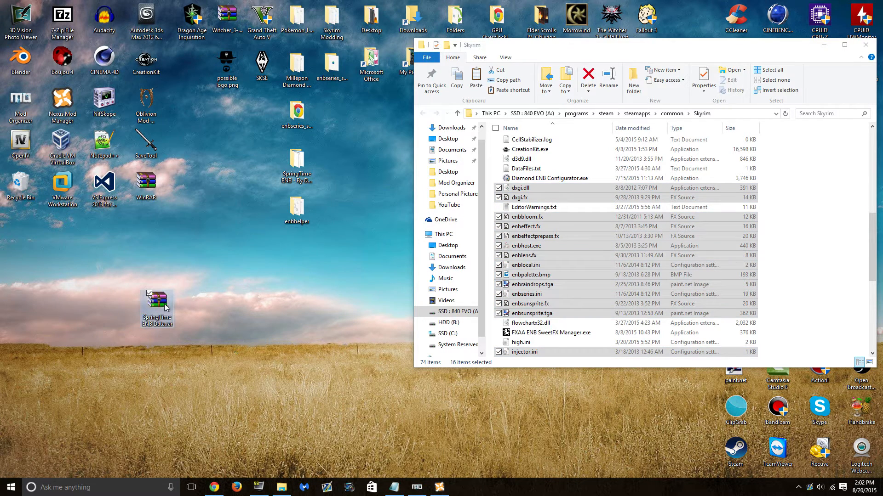
pyautogui.press('Delete')
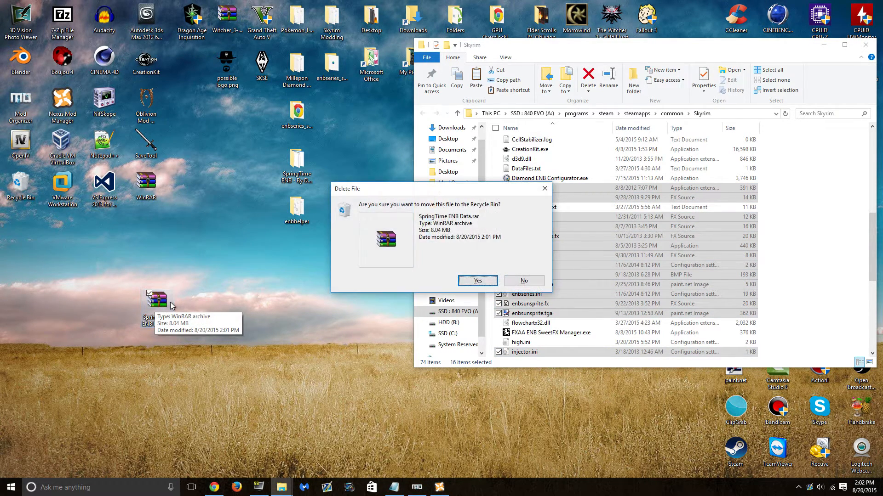
pyautogui.press('Return')
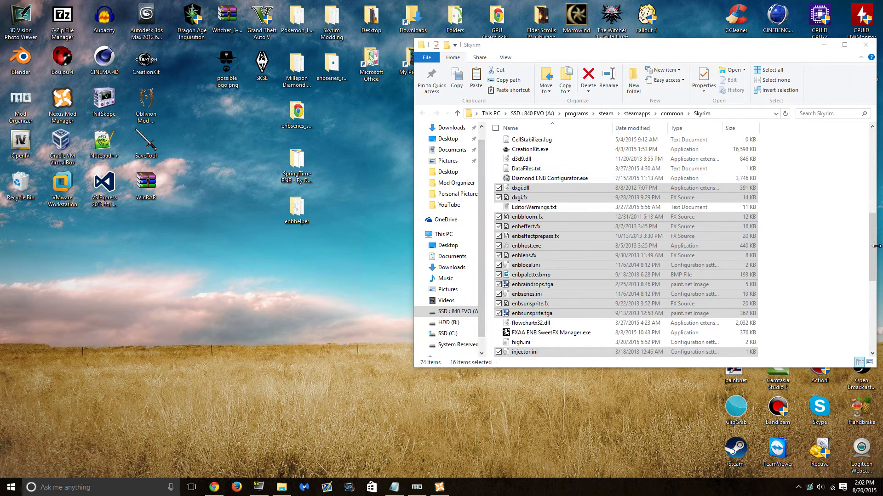
# - Copy enbhelper.dll into Skyrim's enbseries folder, replacing the existing enbhelper.dll
pyautogui.moveTo(872, 255); pyautogui.dragTo(872, 156)
pyautogui.doubleClick(304, 209)
pyautogui.moveTo(544, 59); pyautogui.dragTo(324, 62)
pyautogui.click(199, 156)
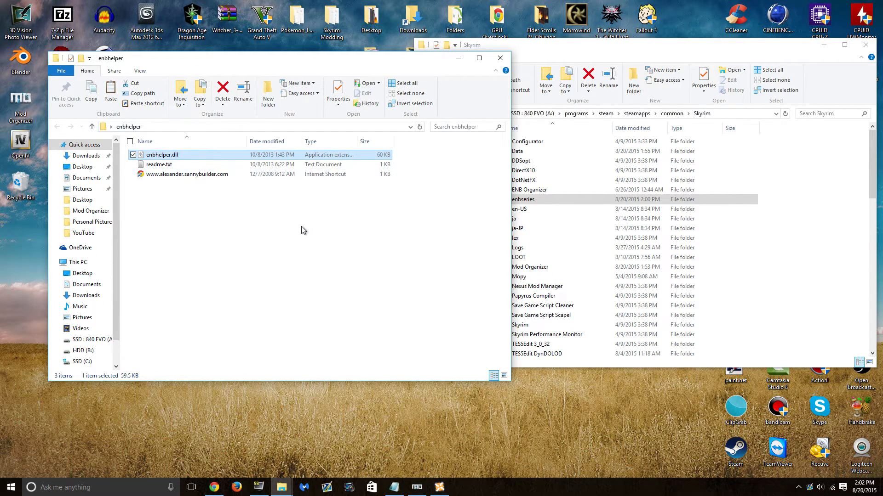
pyautogui.rightClick(345, 156)
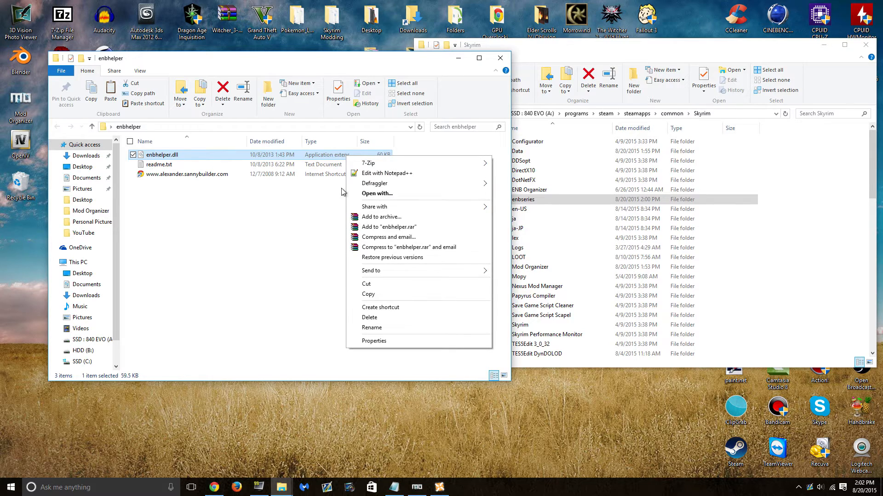
pyautogui.click(368, 294)
pyautogui.moveTo(740, 52); pyautogui.dragTo(566, 63)
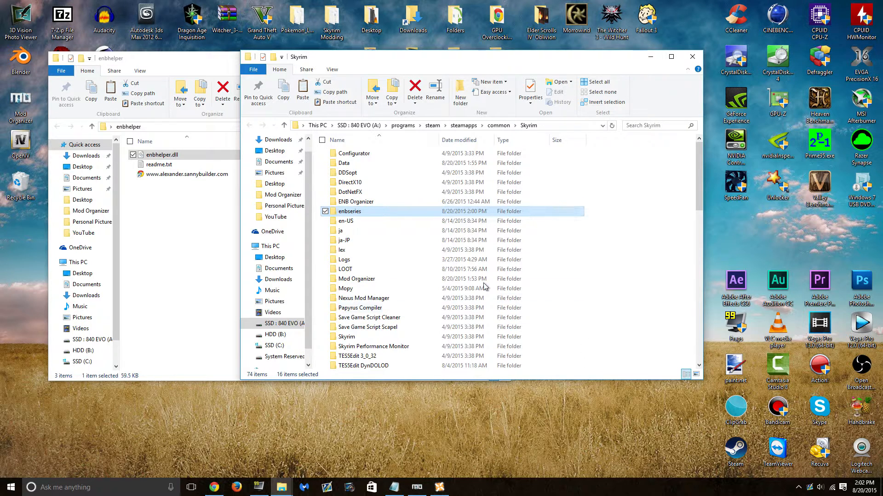
pyautogui.doubleClick(557, 218)
pyautogui.rightClick(640, 184)
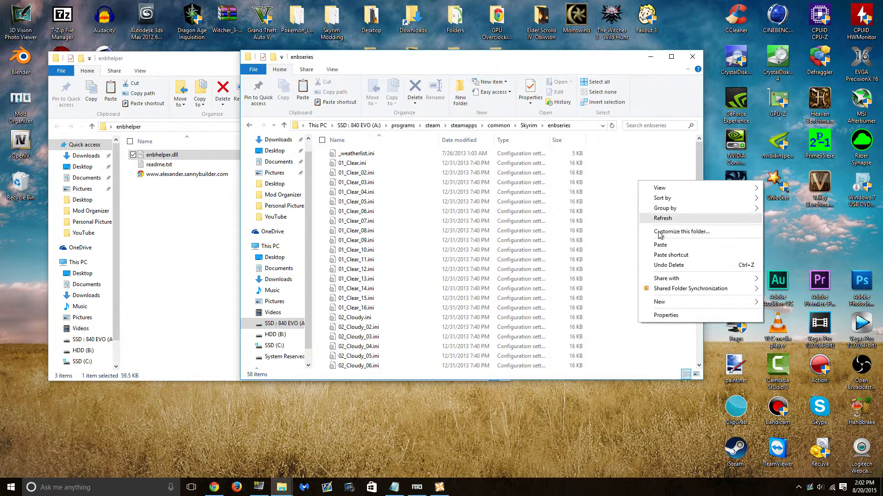
pyautogui.click(665, 243)
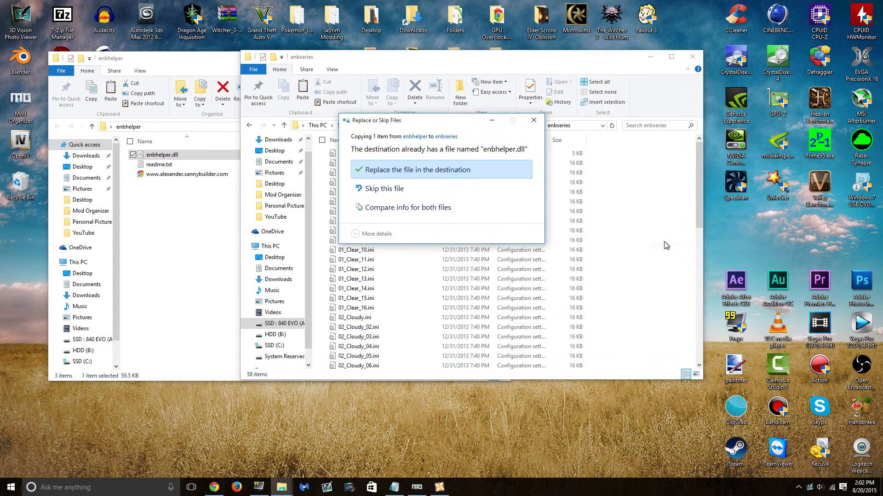
pyautogui.click(435, 171)
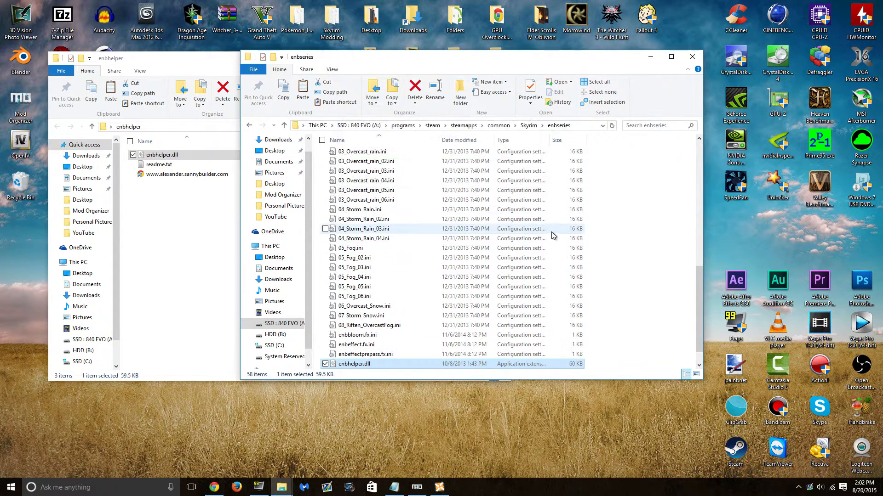
# - Close the enbhelper folder window and minimize Explorer back to the desktop
pyautogui.click(167, 264)
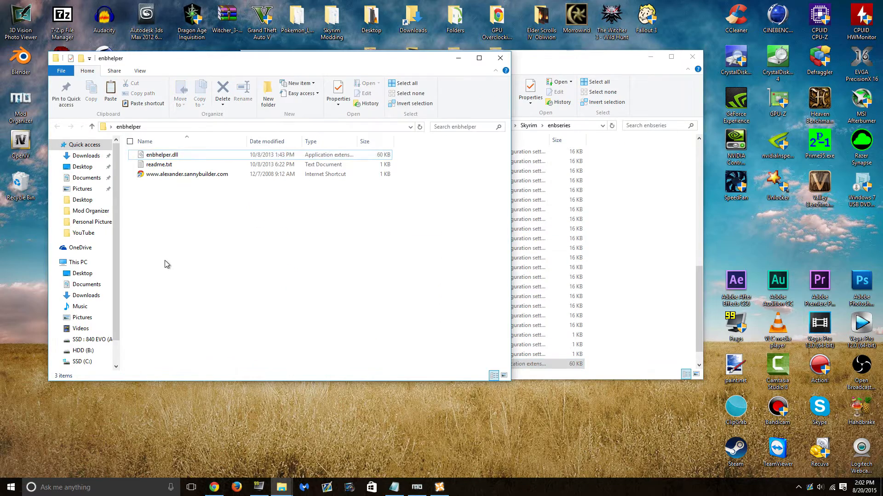
pyautogui.click(499, 58)
pyautogui.moveTo(550, 59); pyautogui.dragTo(640, 59)
pyautogui.click(339, 124)
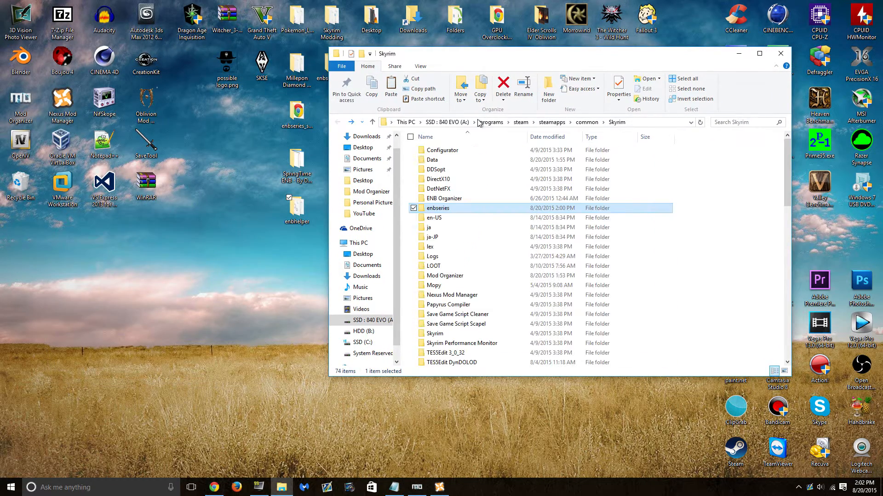
pyautogui.click(738, 53)
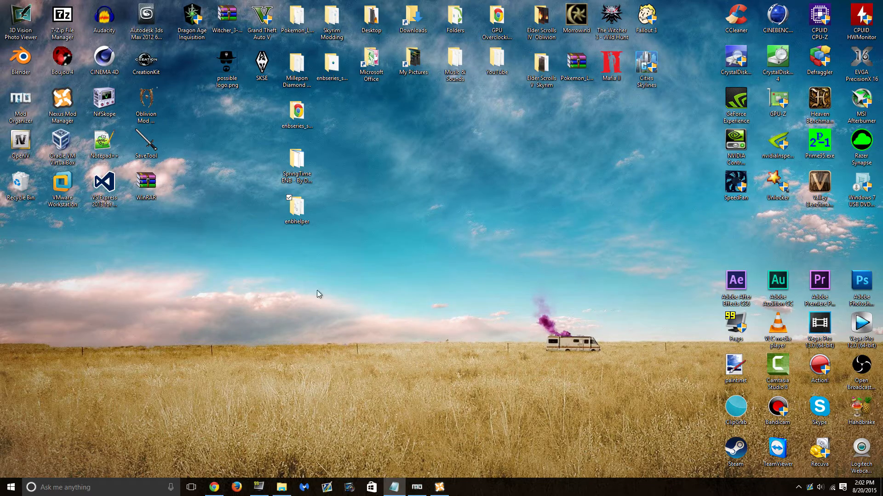
# - Close the ENBSeries forum tab and highlight the SpringTime page's SkyrimPrefs.ini settings block
pyautogui.click(223, 488)
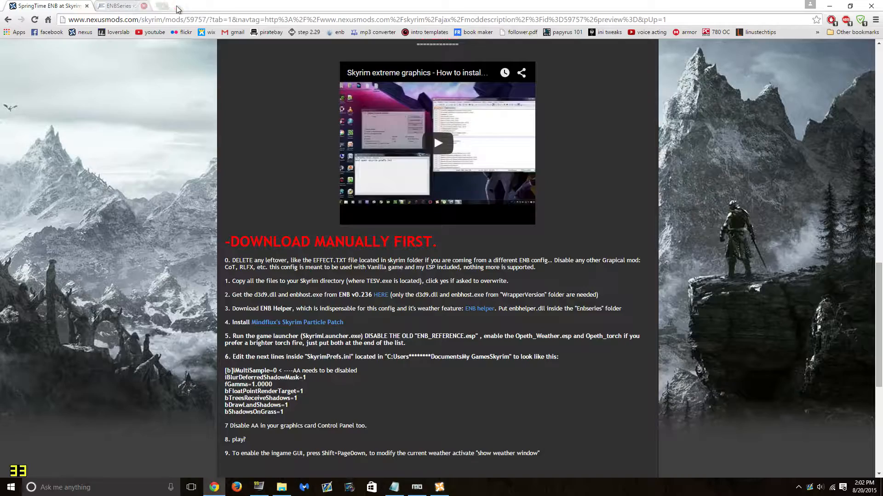
pyautogui.click(175, 6)
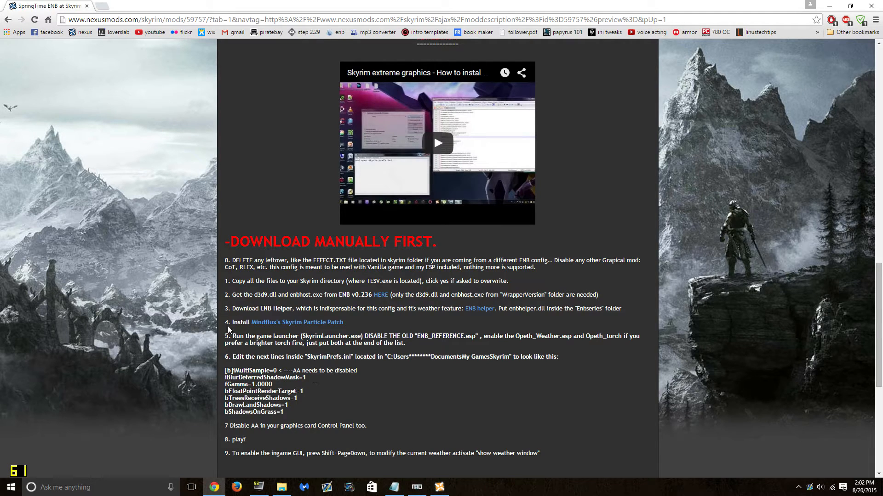
pyautogui.scroll(-2, 257, 324)
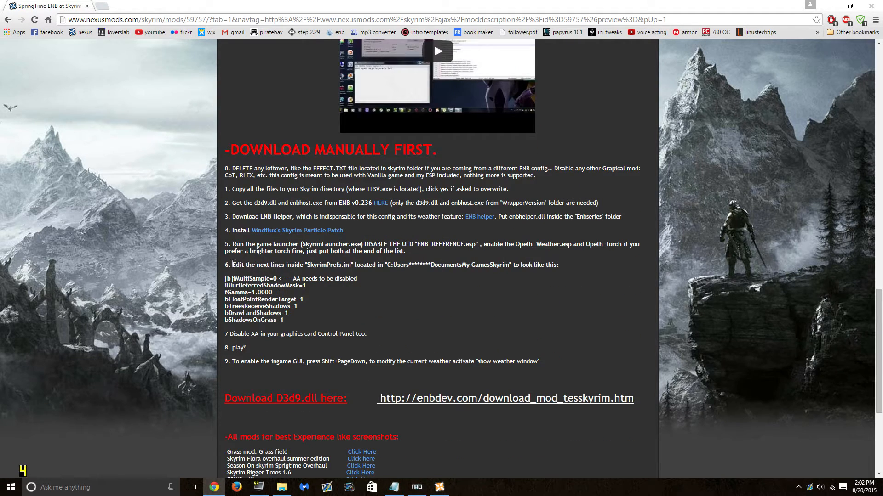
pyautogui.moveTo(226, 278); pyautogui.dragTo(326, 323)
pyautogui.click(326, 325)
# - Browse to Documents\My Games\Skyrim and open SkyrimPrefs.ini in Notepad++
pyautogui.click(830, 6)
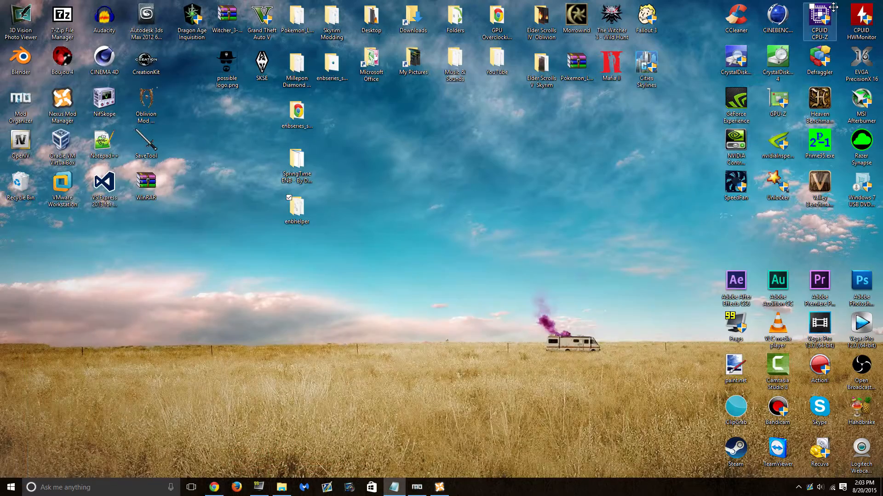
pyautogui.click(282, 486)
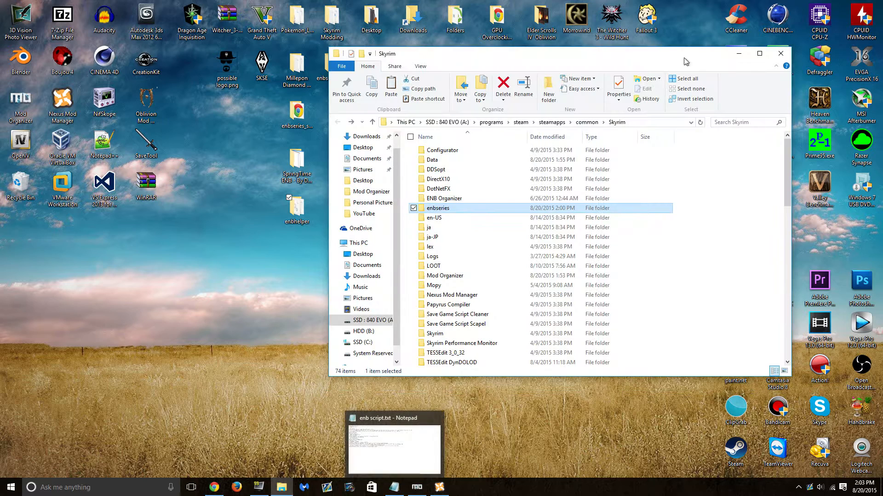
pyautogui.moveTo(681, 57); pyautogui.dragTo(637, 56)
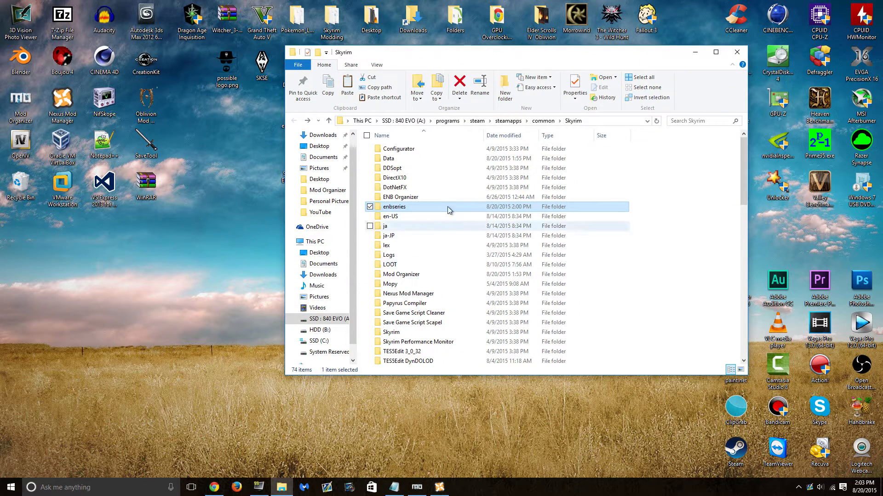
pyautogui.click(327, 264)
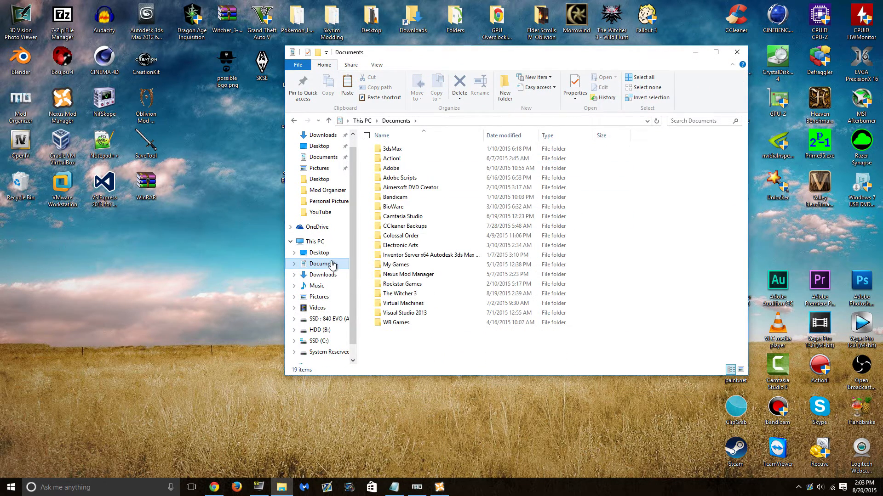
pyautogui.doubleClick(396, 264)
pyautogui.doubleClick(397, 199)
pyautogui.click(400, 228)
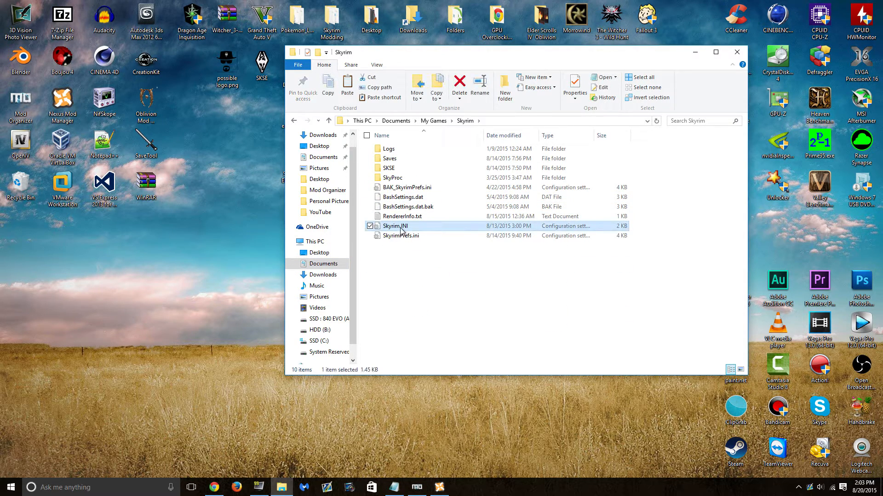
pyautogui.click(420, 238)
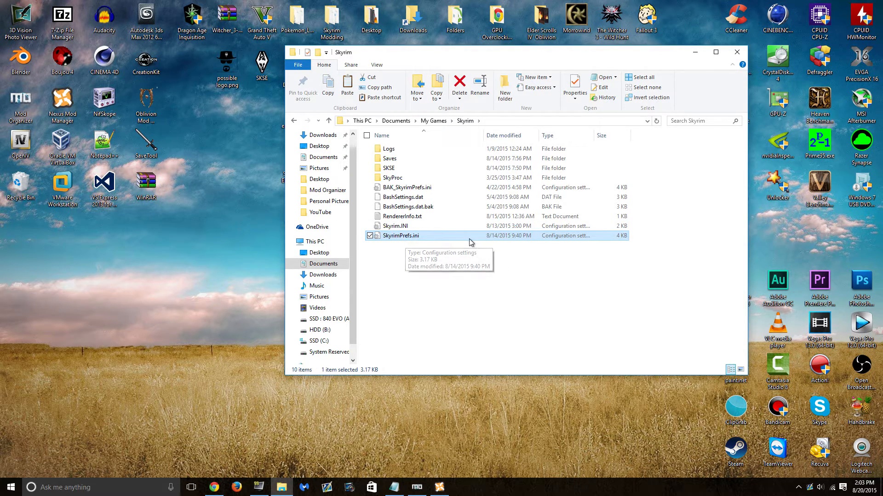
pyautogui.rightClick(459, 240)
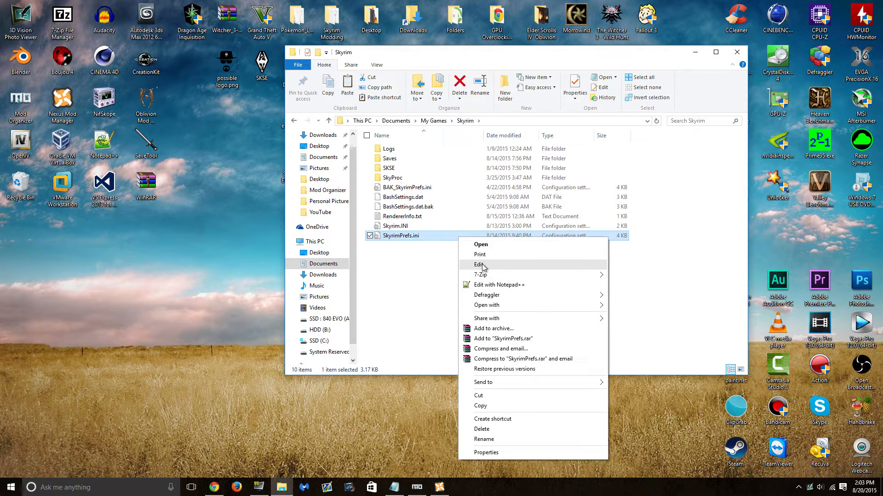
pyautogui.click(518, 285)
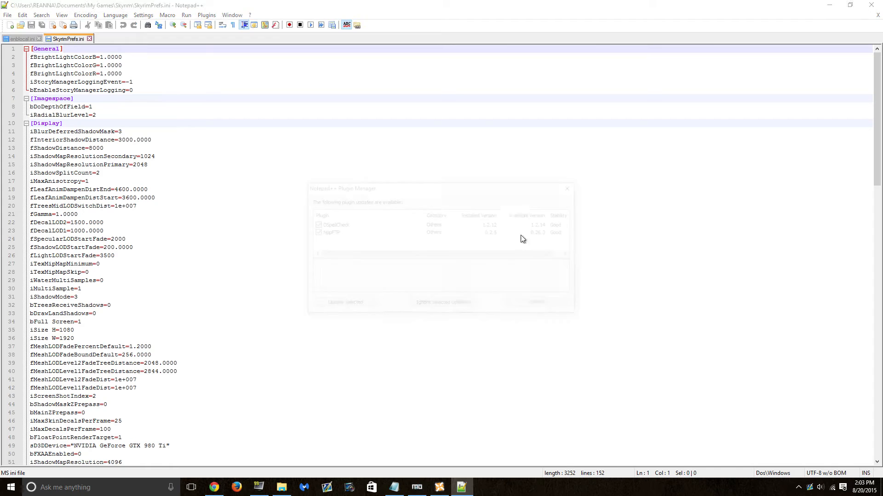
# - Dismiss the plugin update prompt and open the profile's skyrimprefs.ini in an enlarged INI editor
pyautogui.click(555, 305)
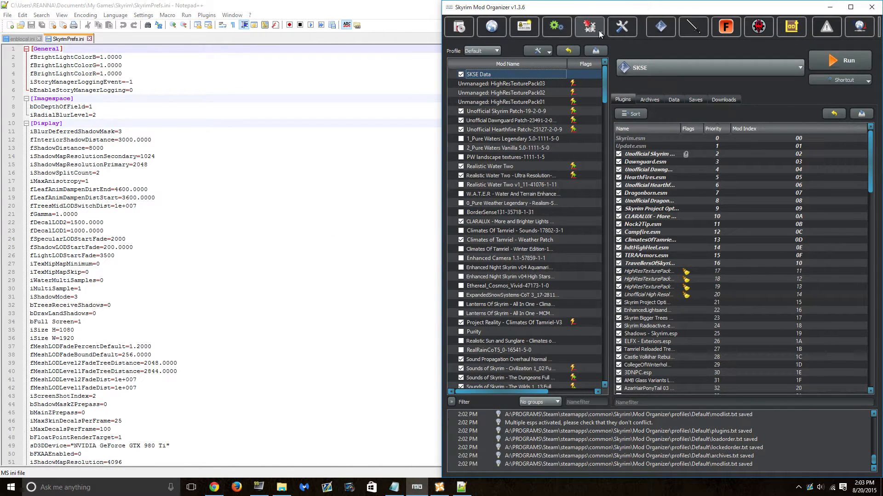
pyautogui.click(598, 32)
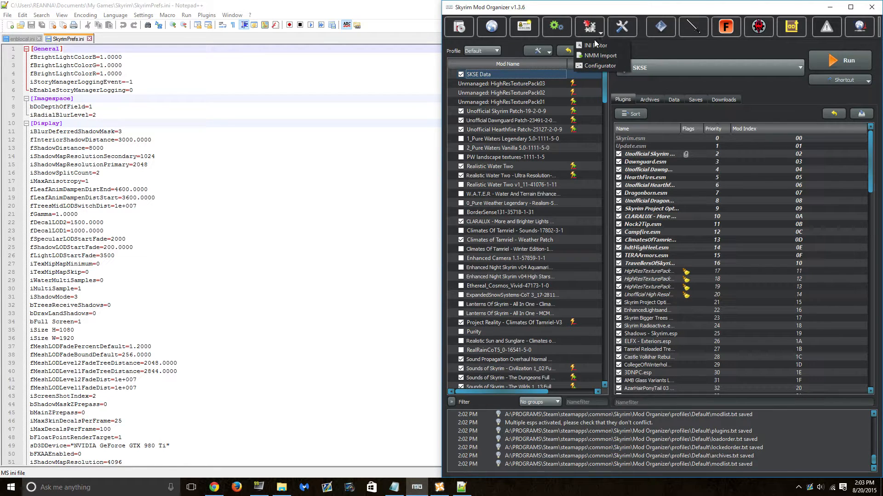
pyautogui.click(595, 45)
pyautogui.moveTo(598, 146); pyautogui.dragTo(121, 43)
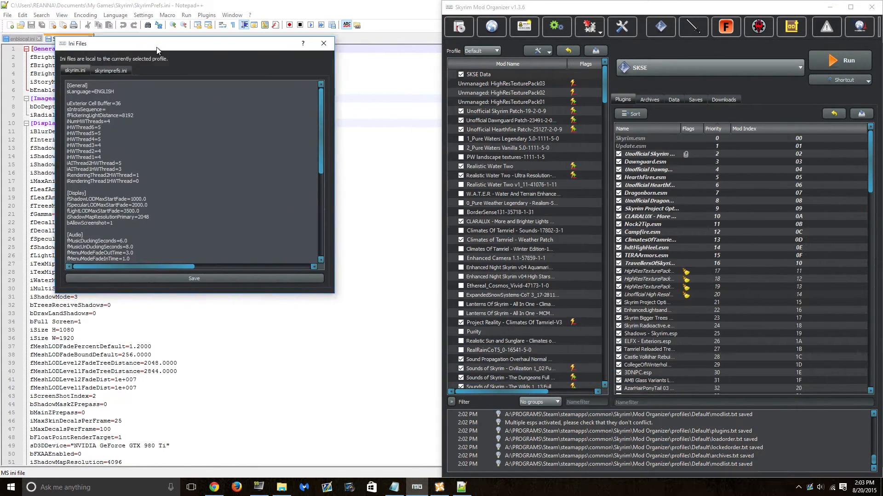
pyautogui.click(99, 73)
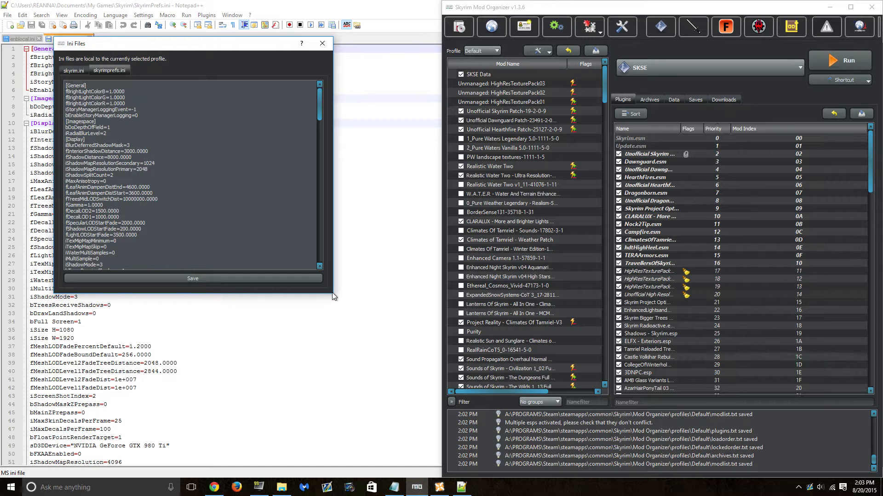
pyautogui.moveTo(333, 294); pyautogui.dragTo(534, 434)
pyautogui.click(214, 487)
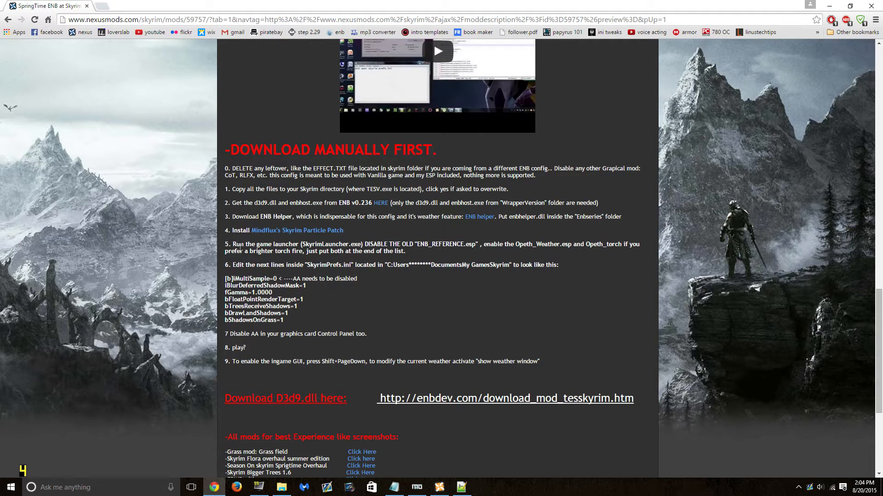
# - Select the word iMultiSample in step 6 of the SpringTime ENB guide
pyautogui.doubleClick(251, 279)
# - Search SkyrimPrefs.ini in Notepad++ for iMultiSample, finding iMultiSample=1 on line 30
pyautogui.click(461, 487)
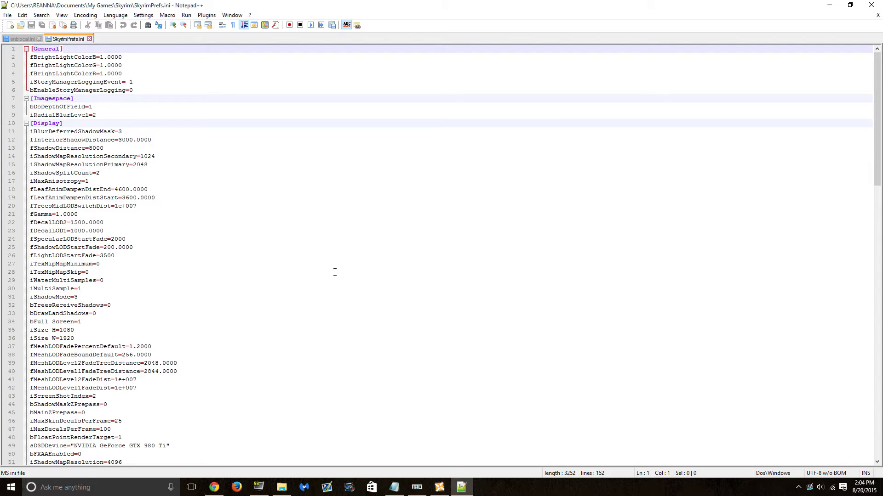
pyautogui.hotkey('ctrl', 'f')
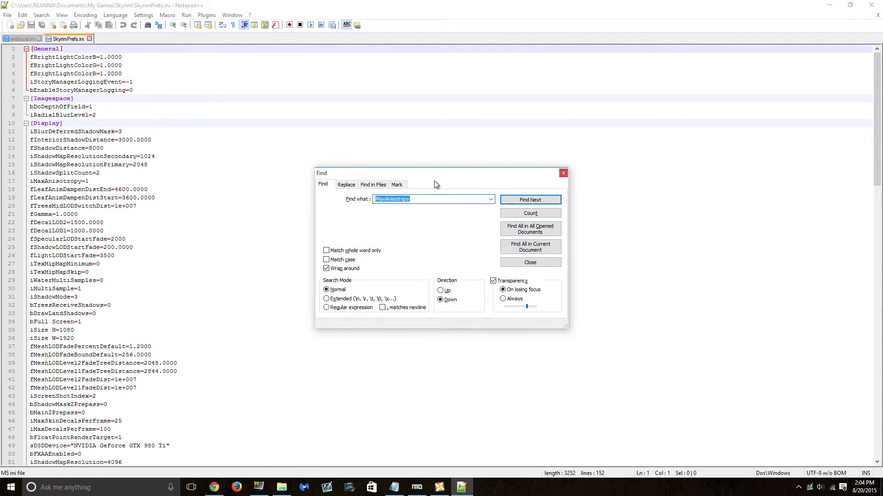
pyautogui.moveTo(456, 177); pyautogui.dragTo(385, 126)
pyautogui.write('iMultiSample')
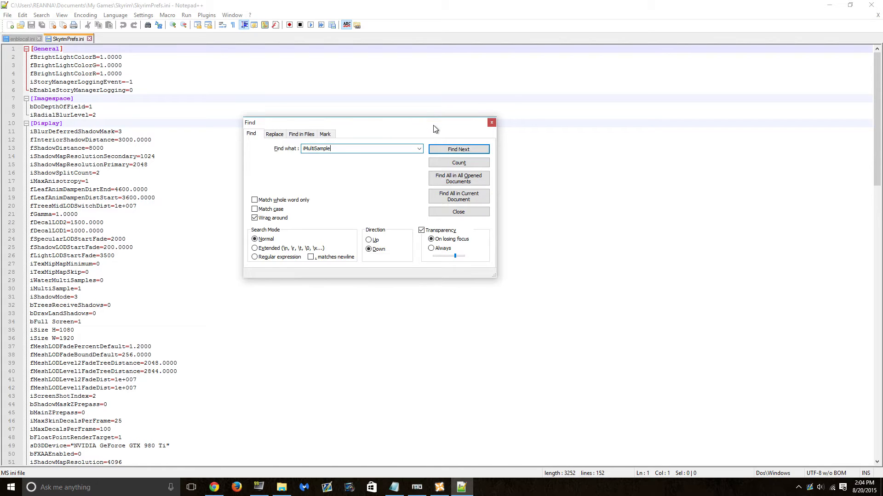
pyautogui.moveTo(433, 128); pyautogui.dragTo(461, 119)
pyautogui.click(495, 142)
pyautogui.hotkey('ctrl', 'c')
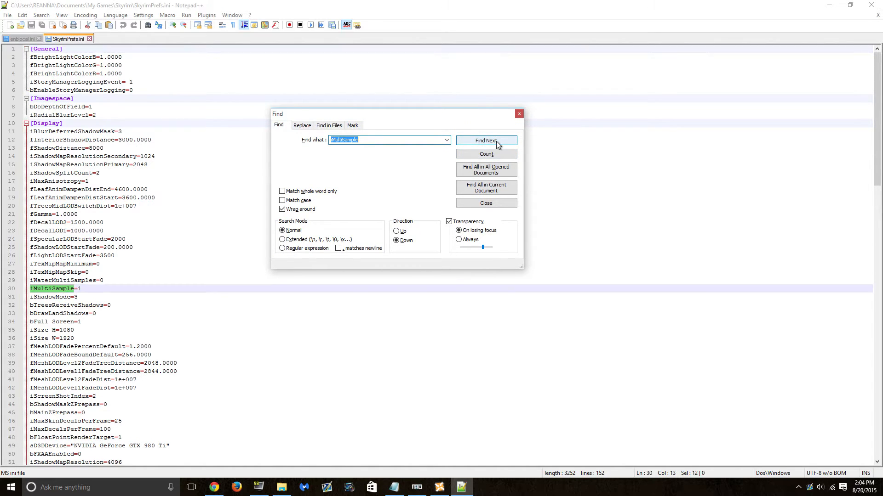
pyautogui.click(518, 114)
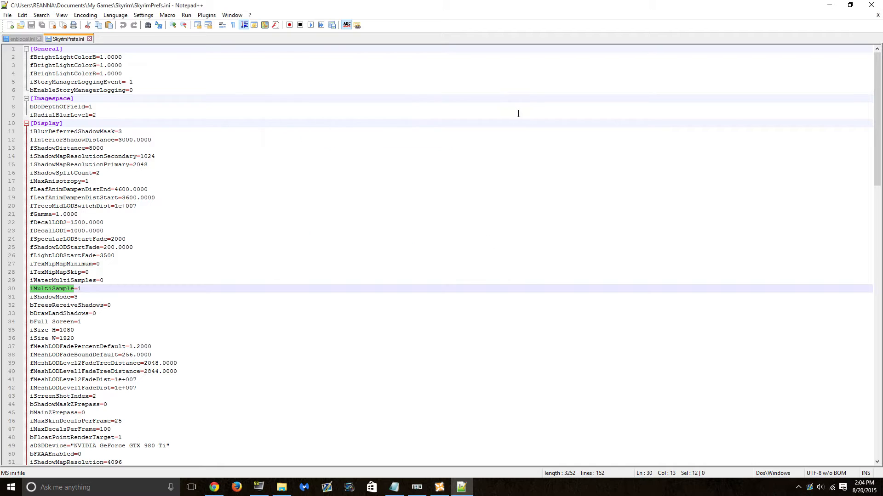
pyautogui.click(106, 286)
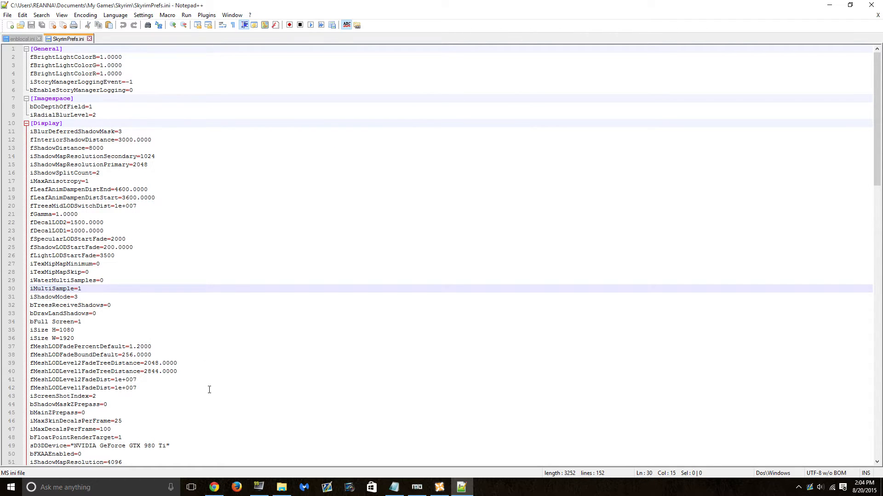
pyautogui.click(215, 487)
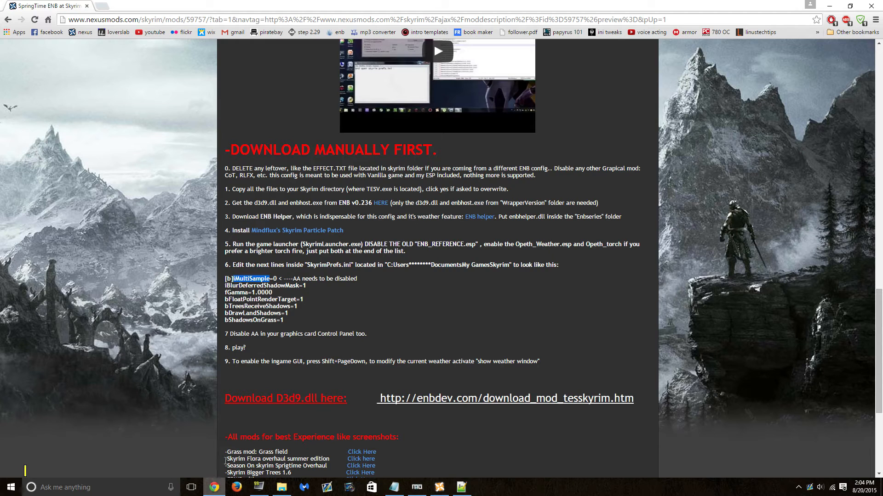
# - Deselect iMultiSample on the guide page and bring Mod Organizer's INI editor forward
pyautogui.click(276, 279)
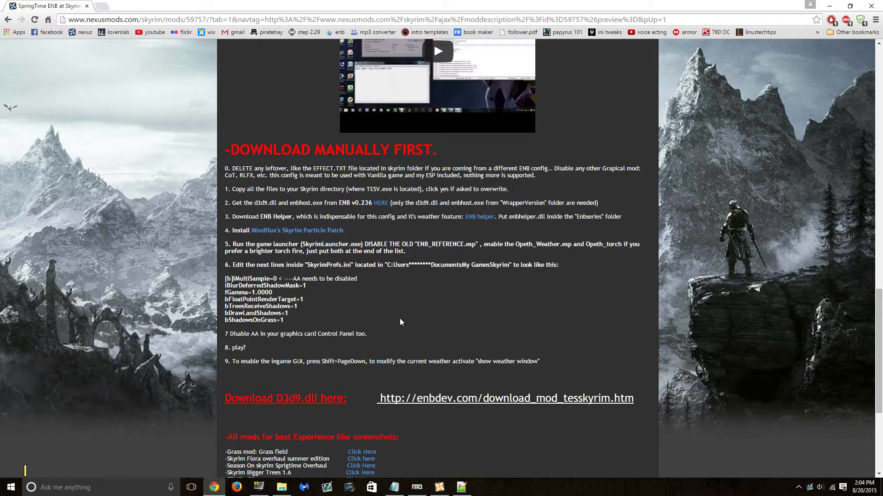
pyautogui.click(416, 488)
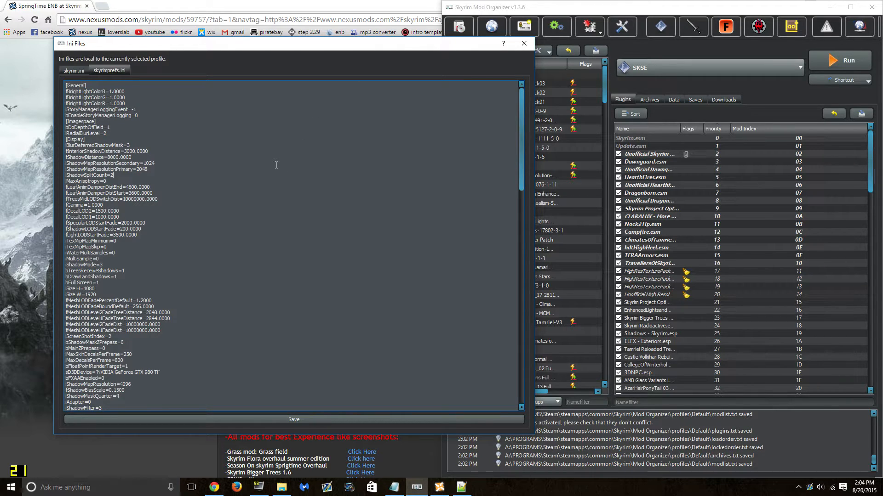
# - Search Mod Organizer's skyrimprefs.ini for iMultiSample to confirm it already reads 0
pyautogui.hotkey('ctrl', 'f')
pyautogui.hotkey('ctrl', 'v')
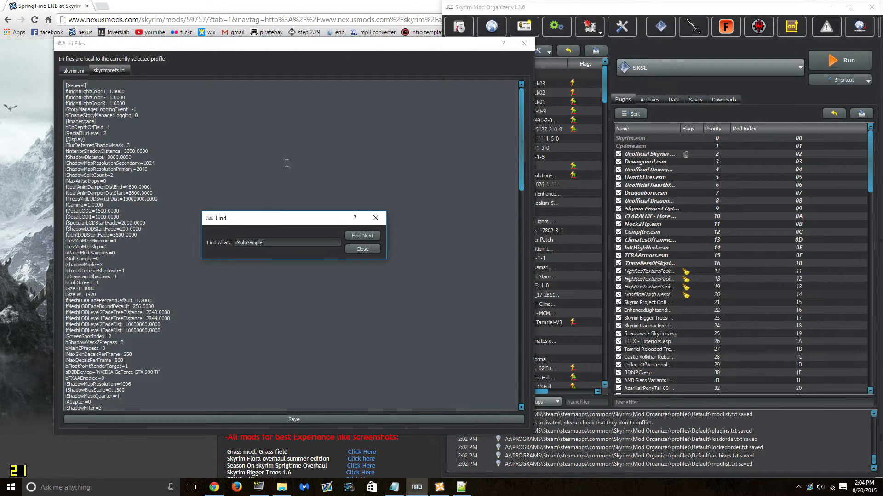
pyautogui.click(371, 235)
pyautogui.click(367, 251)
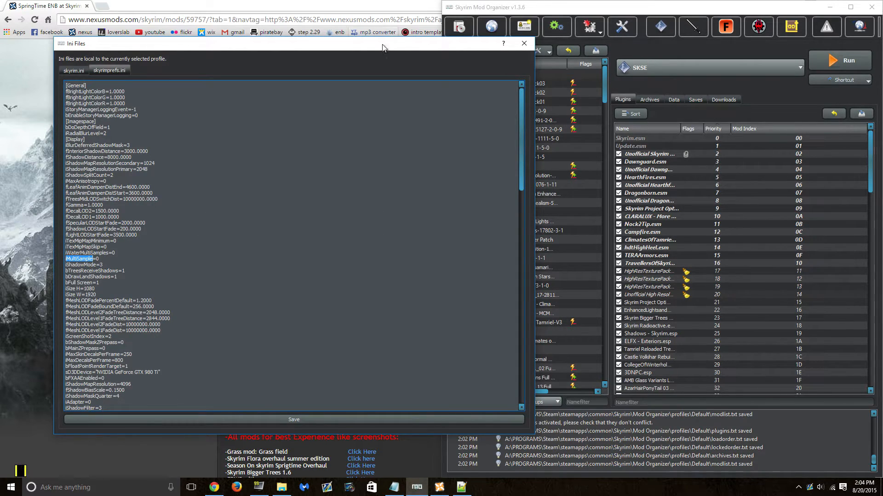
pyautogui.moveTo(375, 50); pyautogui.dragTo(522, 48)
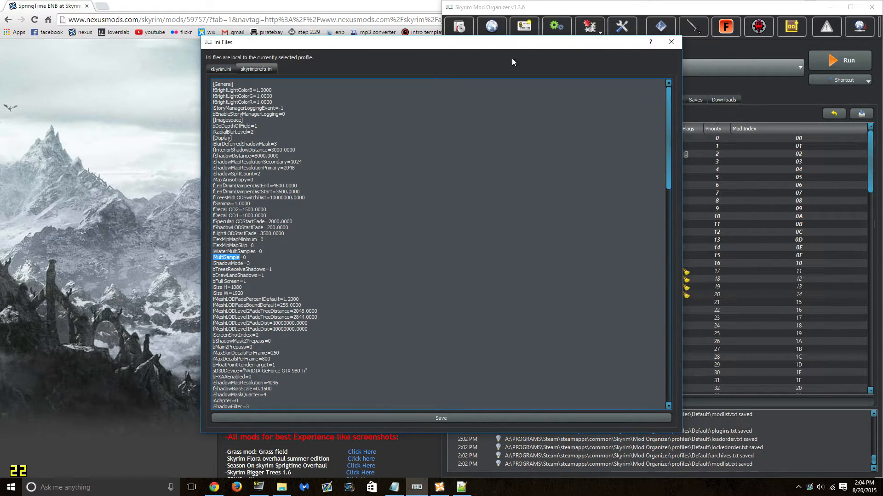
pyautogui.moveTo(389, 48); pyautogui.dragTo(319, 46)
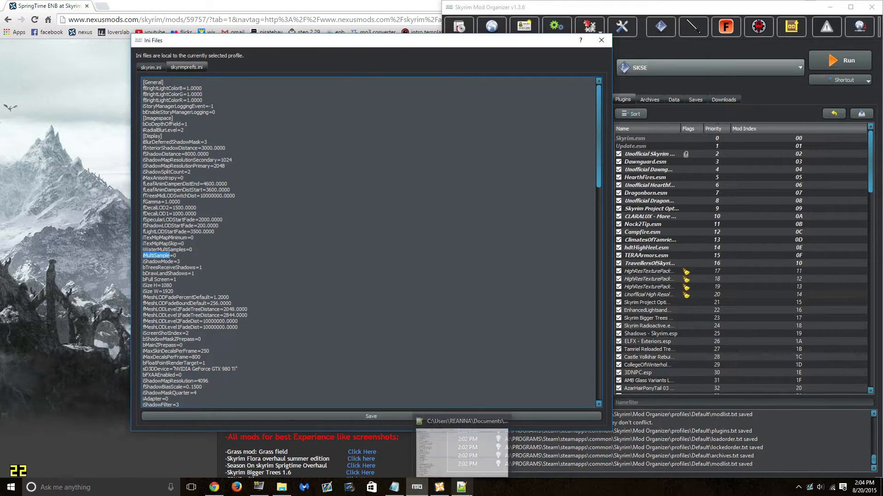
# - Switch to SkyrimPrefs.ini in Notepad++ and open its Find dialog
pyautogui.click(461, 487)
pyautogui.hotkey('ctrl', 'f')
pyautogui.write('kdjfg')
pyautogui.press('Return')
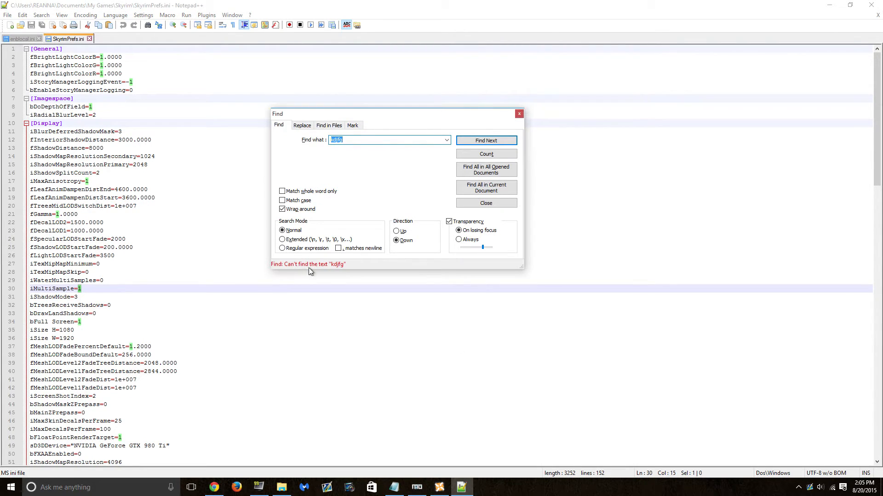
# - Look up the guide's iBlurDeferredShadowMask setting in Mod Organizer's skyrimprefs.ini
pyautogui.click(519, 114)
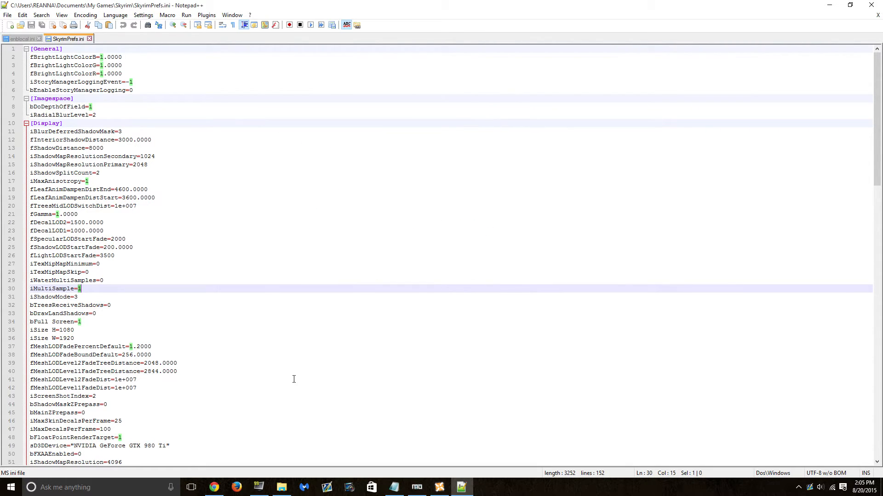
pyautogui.click(215, 487)
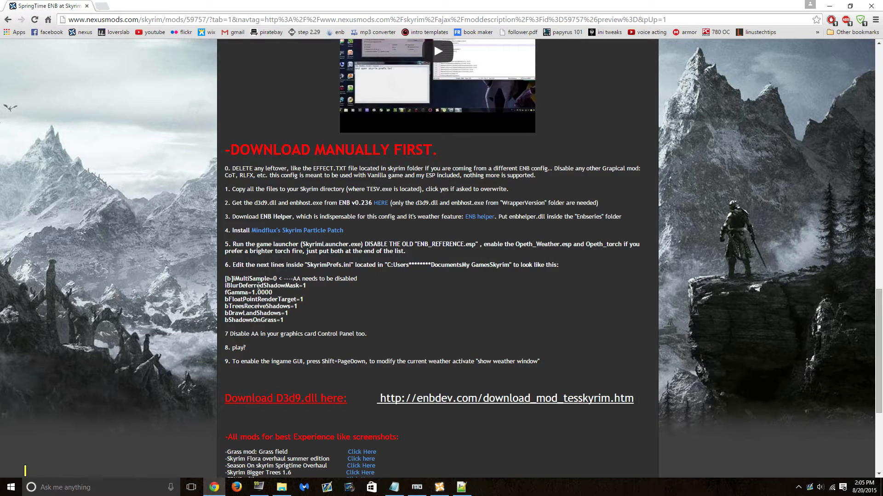
pyautogui.doubleClick(260, 285)
pyautogui.hotkey('ctrl', 'c')
pyautogui.click(417, 487)
pyautogui.hotkey('ctrl', 'f')
pyautogui.hotkey('ctrl', 'v')
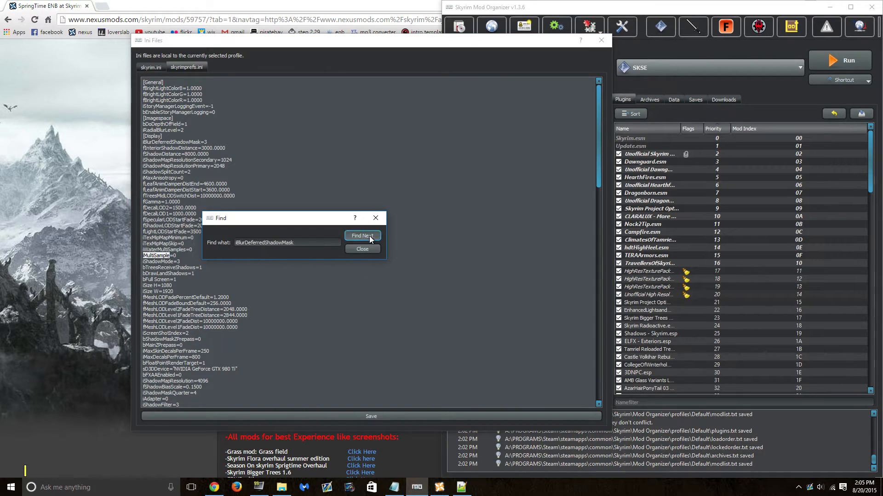
pyautogui.click(362, 249)
pyautogui.scroll(-2, 243, 345)
pyautogui.scroll(-3, 230, 331)
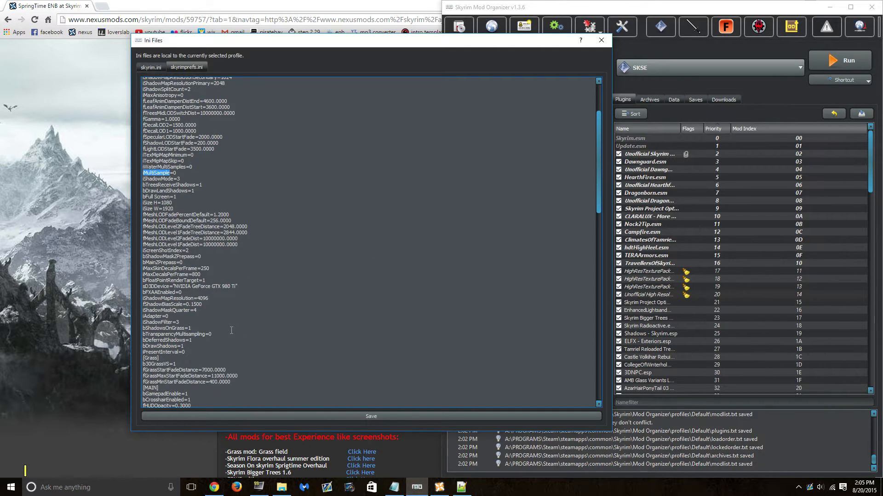
# - Look up the guide's fGamma setting in skyrimprefs.ini
pyautogui.click(75, 360)
pyautogui.doubleClick(236, 293)
pyautogui.click(414, 487)
pyautogui.hotkey('ctrl', 'f')
pyautogui.hotkey('ctrl', 'v')
pyautogui.click(358, 235)
pyautogui.click(362, 249)
# - Check that bFloatPointRenderTarget is set to 1 in skyrimprefs.ini
pyautogui.click(83, 340)
pyautogui.doubleClick(258, 299)
pyautogui.click(415, 487)
pyautogui.hotkey('ctrl', 'f')
pyautogui.hotkey('ctrl', 'v')
pyautogui.click(353, 235)
pyautogui.click(363, 248)
# - Check bTreesReceiveShadows in skyrimprefs.ini and select its =1 line
pyautogui.click(83, 340)
pyautogui.doubleClick(257, 306)
pyautogui.click(415, 488)
pyautogui.hotkey('ctrl', 'f')
pyautogui.hotkey('ctrl', 'v')
pyautogui.click(361, 235)
pyautogui.click(362, 248)
pyautogui.moveTo(206, 186); pyautogui.dragTo(141, 185)
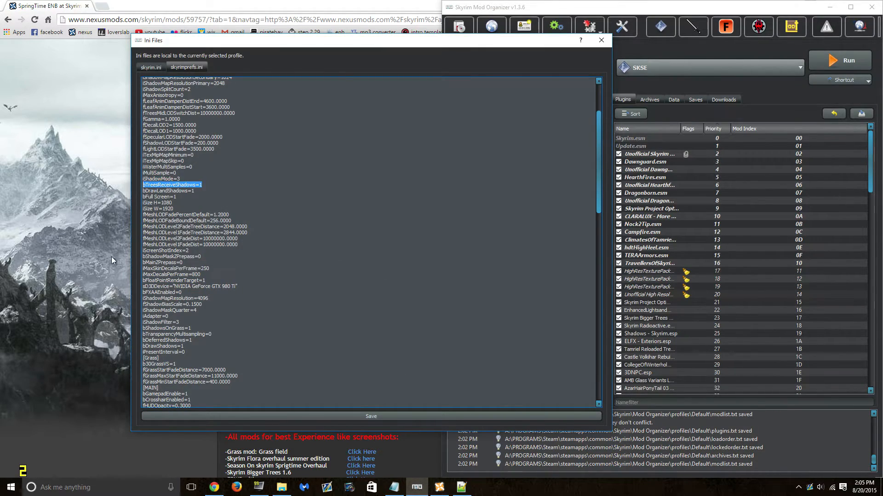
# - Check that bDrawLandShadows is set to 1 in skyrimprefs.ini
pyautogui.click(101, 281)
pyautogui.doubleClick(257, 313)
pyautogui.click(417, 487)
pyautogui.hotkey('ctrl', 'f')
pyautogui.doubleClick(285, 243)
pyautogui.hotkey('ctrl', 'v')
pyautogui.click(361, 236)
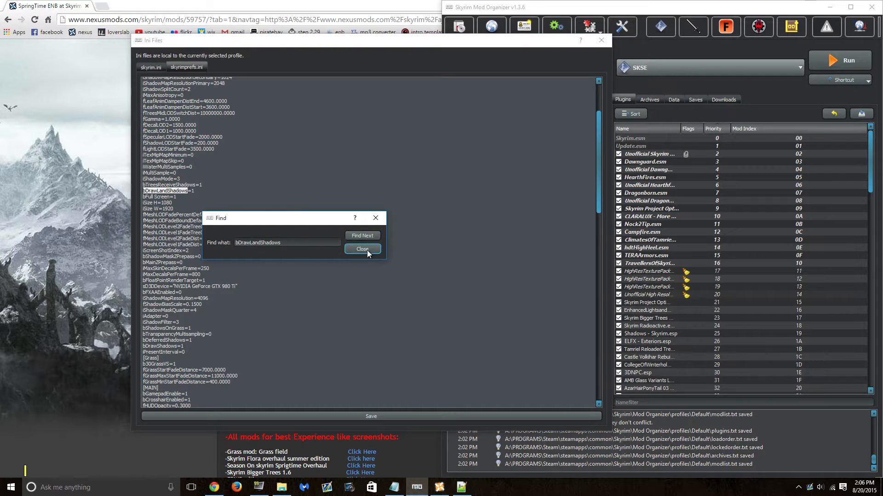
pyautogui.click(366, 249)
# - Check bShadowsOnGrass=1, then save skyrimprefs.ini and close the INI editor
pyautogui.click(98, 312)
pyautogui.doubleClick(256, 320)
pyautogui.click(416, 487)
pyautogui.hotkey('ctrl', 'f')
pyautogui.doubleClick(285, 243)
pyautogui.hotkey('ctrl', 'v')
pyautogui.click(361, 236)
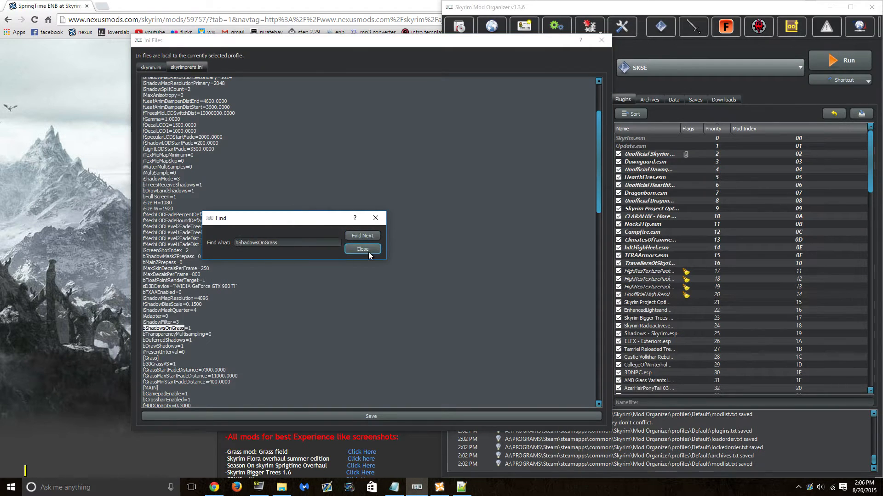
pyautogui.click(366, 250)
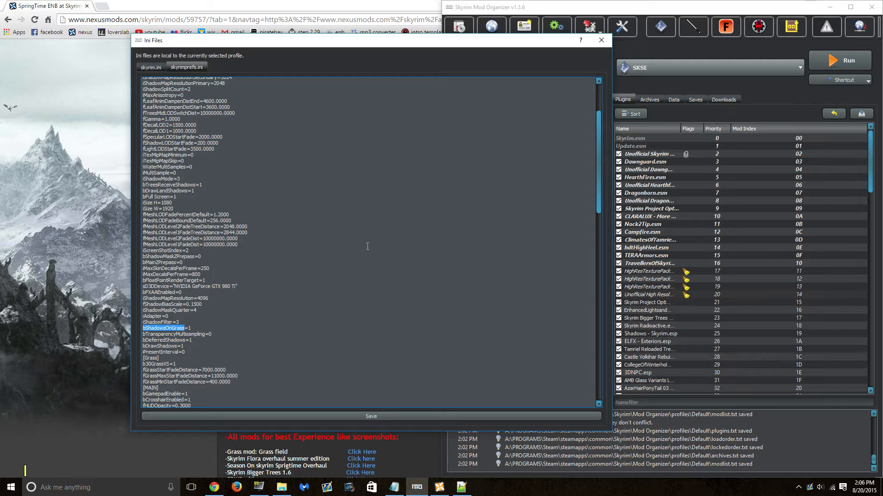
pyautogui.moveTo(395, 42); pyautogui.dragTo(376, 34)
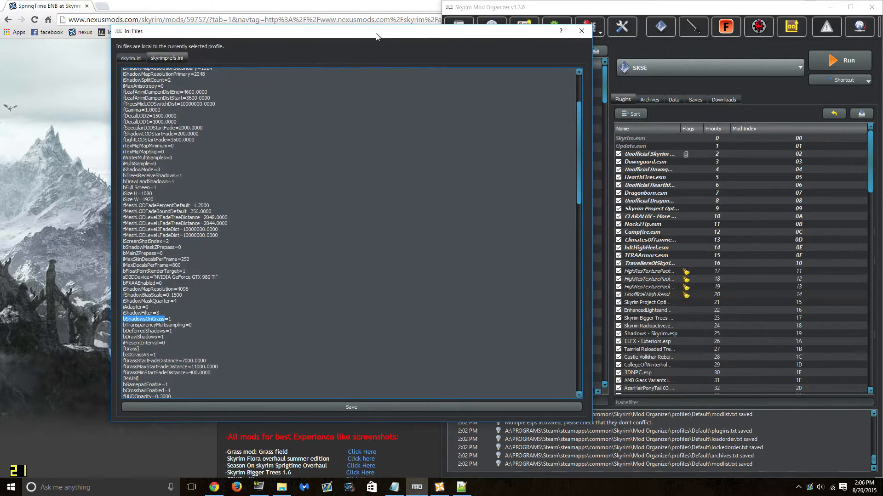
pyautogui.click(370, 406)
pyautogui.click(581, 31)
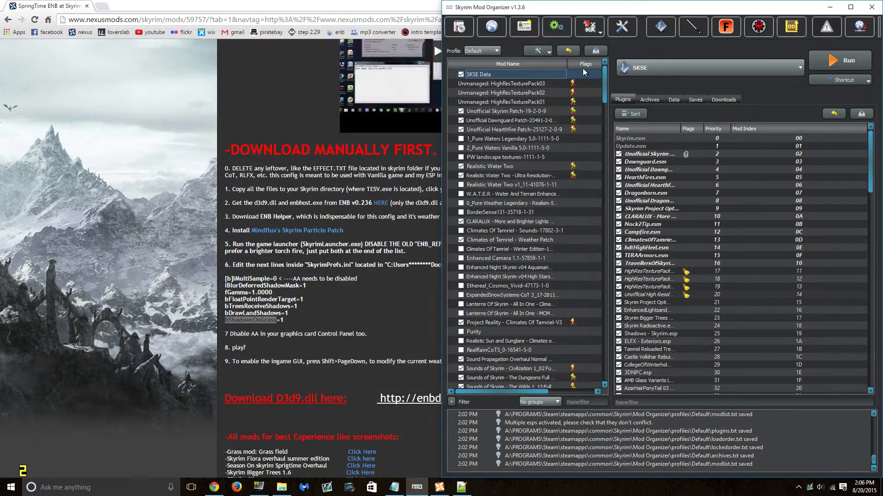
# - Close the unchanged SkyrimPrefs.ini in Notepad++, then minimize Mod Organizer and the browser
pyautogui.click(461, 487)
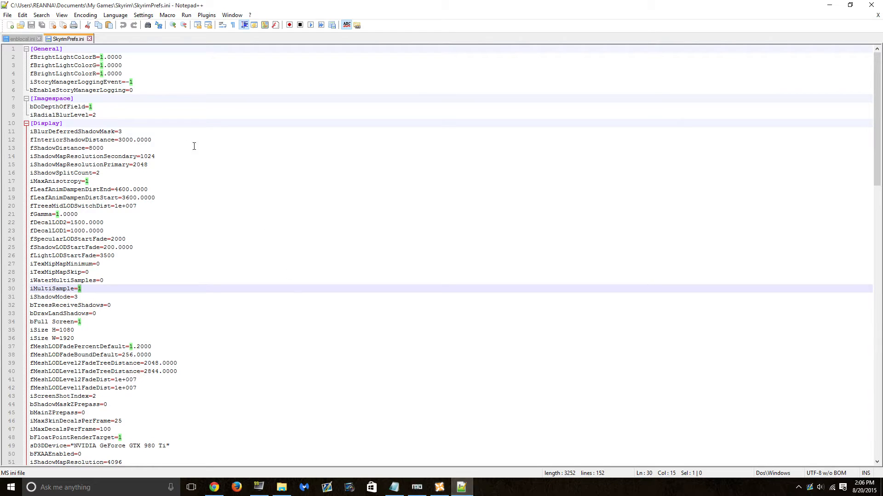
pyautogui.click(8, 15)
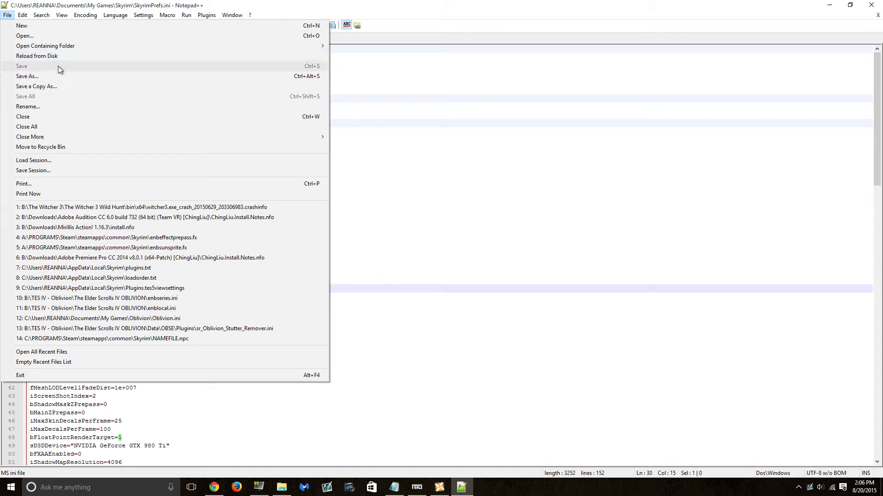
pyautogui.click(871, 5)
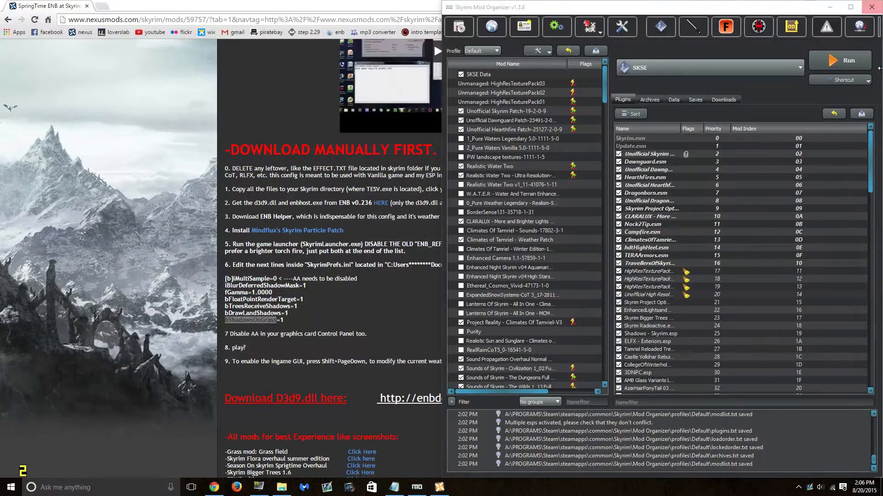
pyautogui.click(830, 7)
pyautogui.click(830, 6)
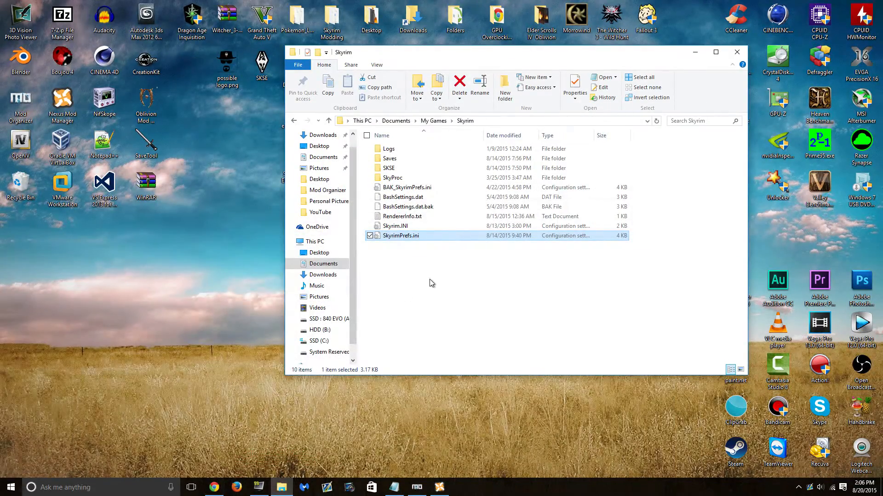
# - Close the Documents Skyrim window and open the Skyrim game folder from Nexus Mod Manager
pyautogui.click(737, 52)
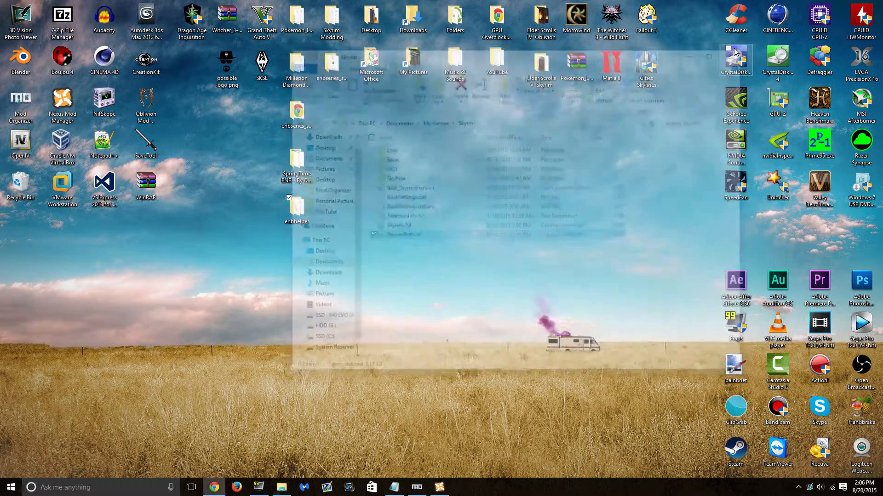
pyautogui.click(439, 487)
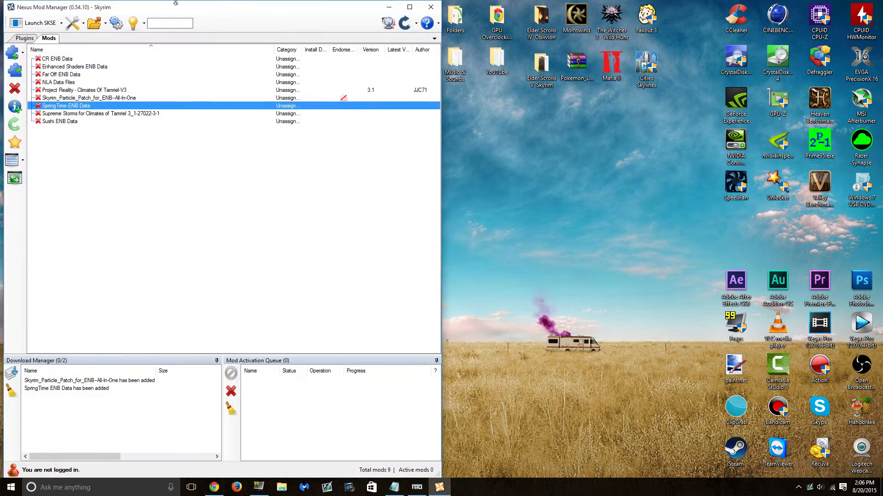
pyautogui.click(105, 27)
pyautogui.click(105, 28)
pyautogui.click(106, 28)
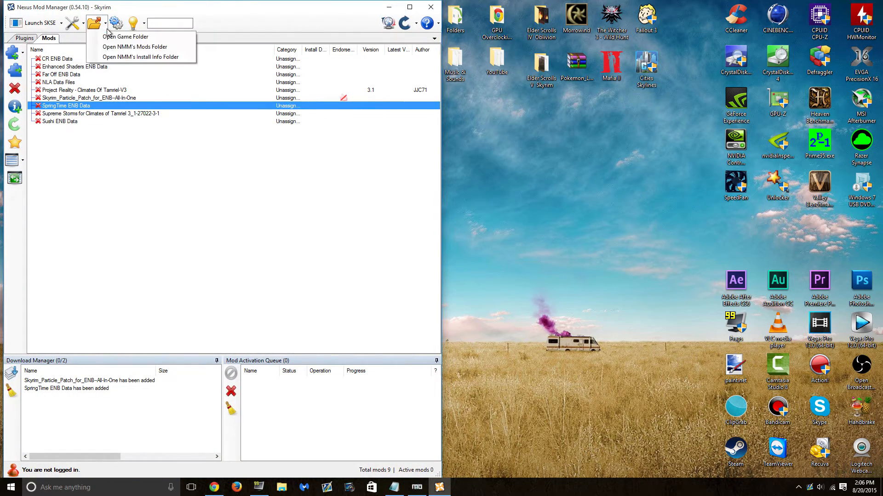
pyautogui.click(108, 36)
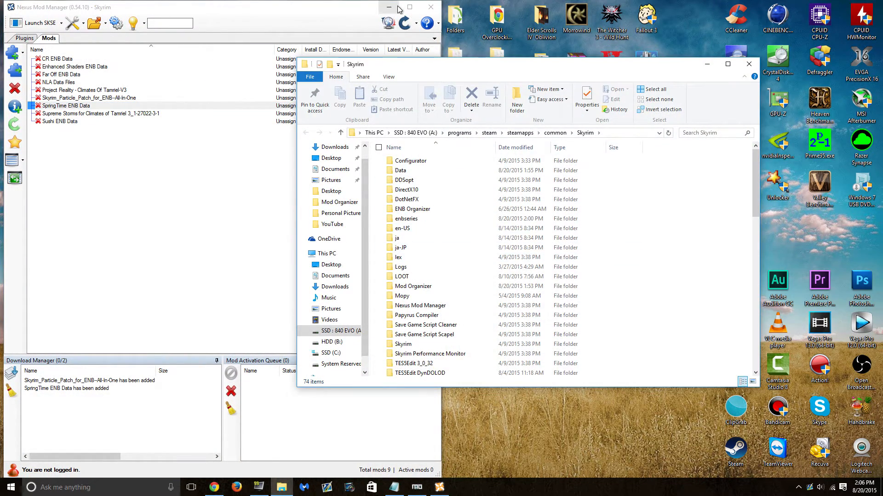
# - Open enblocal.ini from the game folder in Notepad++
pyautogui.scroll(-10, 476, 280)
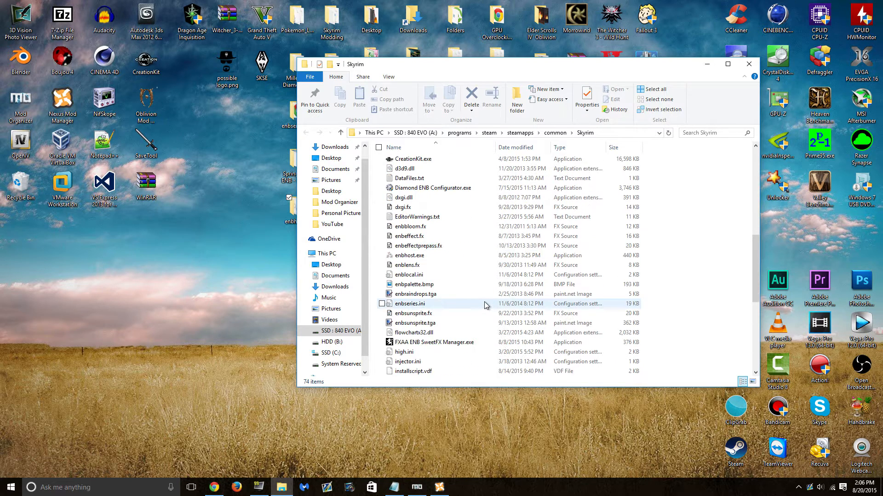
pyautogui.click(451, 276)
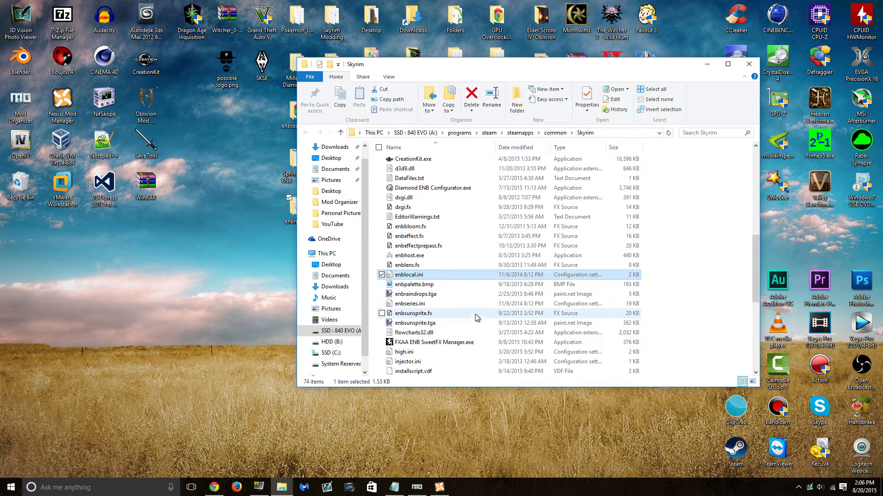
pyautogui.rightClick(467, 275)
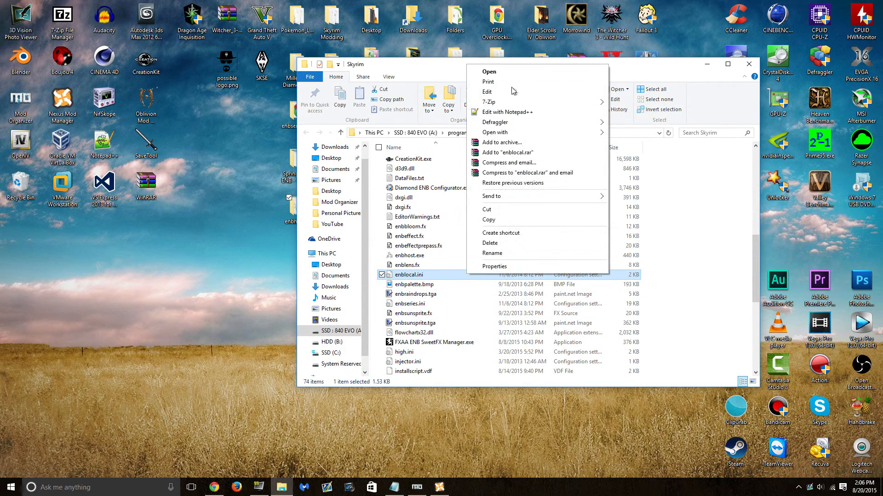
pyautogui.click(496, 111)
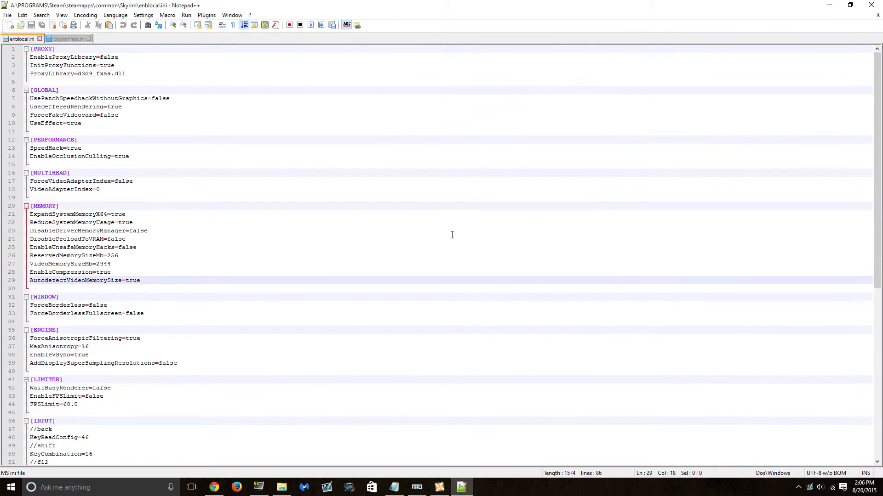
# - Review the ReservedMemorySizeMb, VideoMemorySizeMb and AutodetectVideoMemorySize lines under [MEMORY]
pyautogui.click(322, 205)
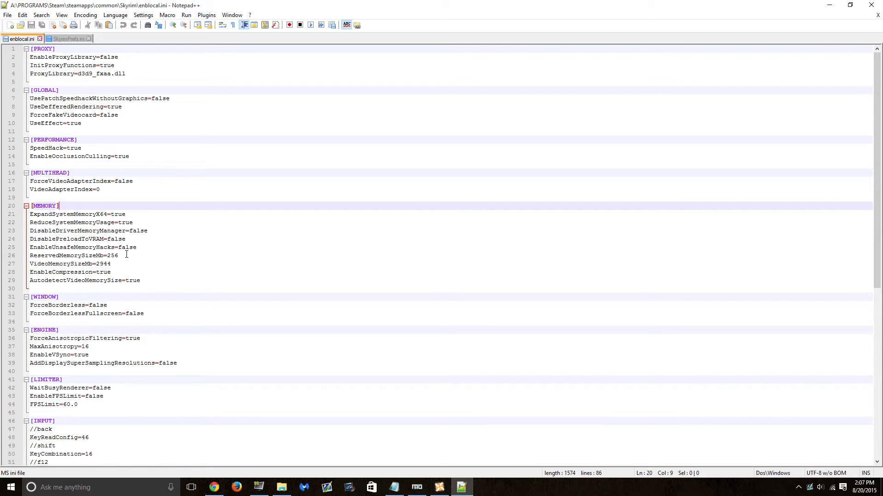
pyautogui.moveTo(126, 256); pyautogui.dragTo(32, 258)
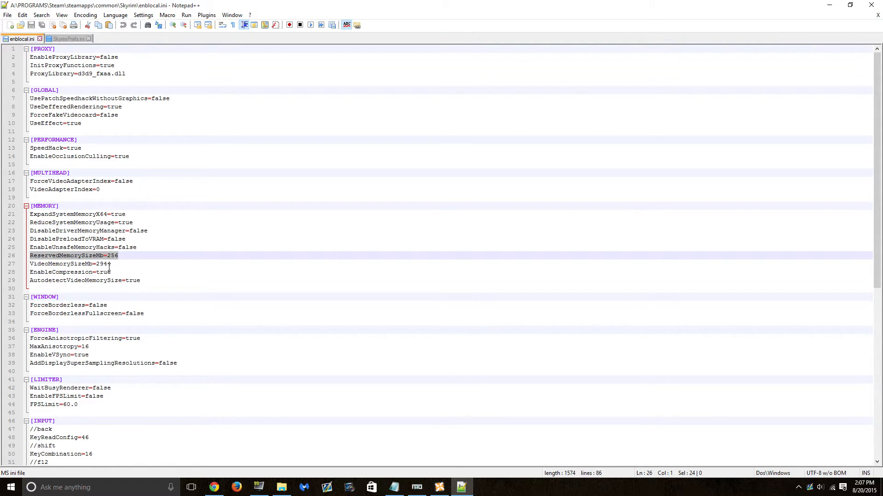
pyautogui.moveTo(115, 265); pyautogui.dragTo(30, 264)
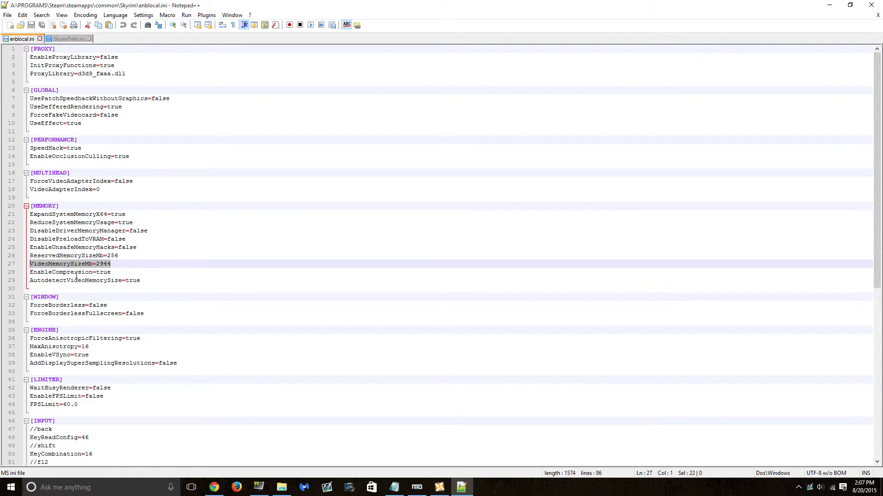
pyautogui.moveTo(146, 280); pyautogui.dragTo(37, 281)
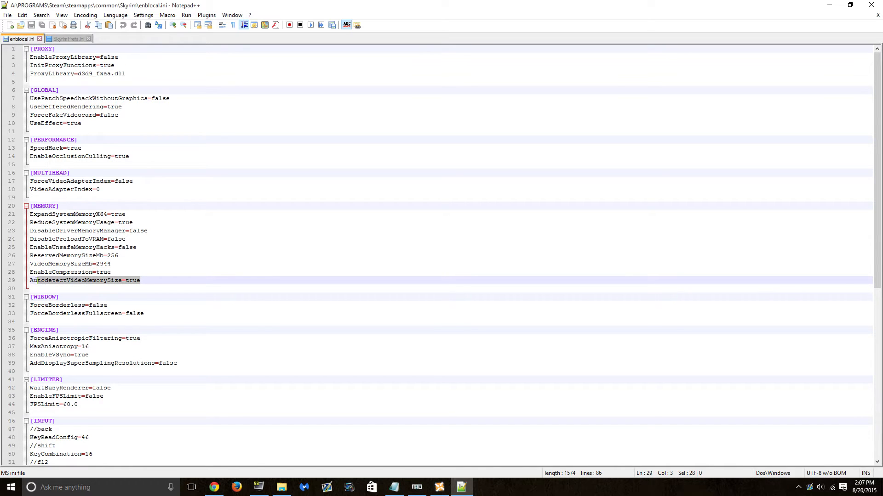
pyautogui.click(129, 257)
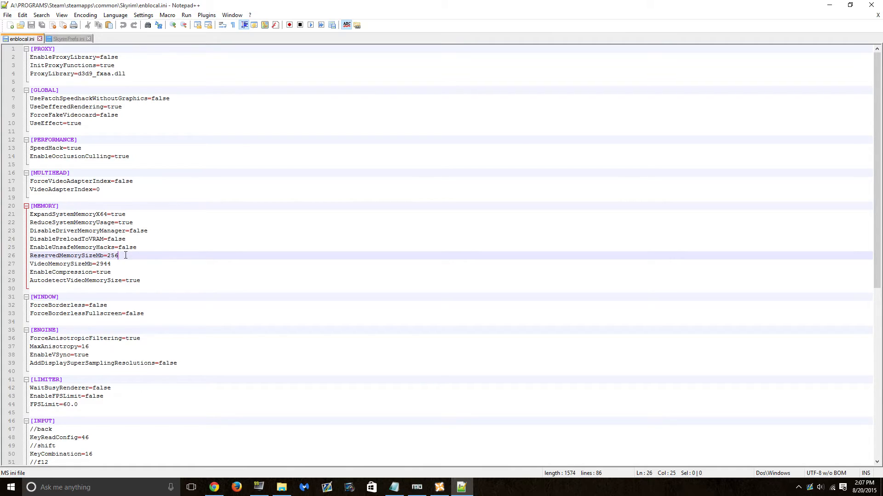
pyautogui.moveTo(123, 256); pyautogui.dragTo(73, 256)
pyautogui.click(37, 255)
pyautogui.rightClick(38, 255)
pyautogui.click(37, 256)
# - Replace ReservedMemorySizeMb's 256 on line 26 with 512
pyautogui.click(132, 256)
pyautogui.press('BackSpace')
pyautogui.press('BackSpace')
pyautogui.press('BackSpace')
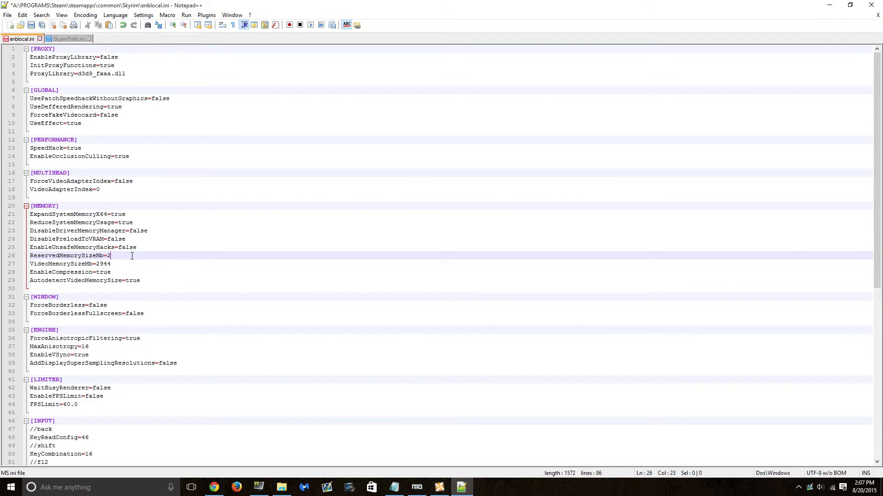
pyautogui.write('128')
pyautogui.press('BackSpace')
pyautogui.press('BackSpace')
pyautogui.write('024')
pyautogui.press('BackSpace')
pyautogui.press('BackSpace')
pyautogui.press('BackSpace')
pyautogui.press('BackSpace')
pyautogui.write('512')
pyautogui.press('BackSpace')
pyautogui.press('BackSpace')
pyautogui.press('BackSpace')
pyautogui.write('256')
pyautogui.press('BackSpace')
pyautogui.press('BackSpace')
pyautogui.moveTo(125, 256); pyautogui.dragTo(29, 255)
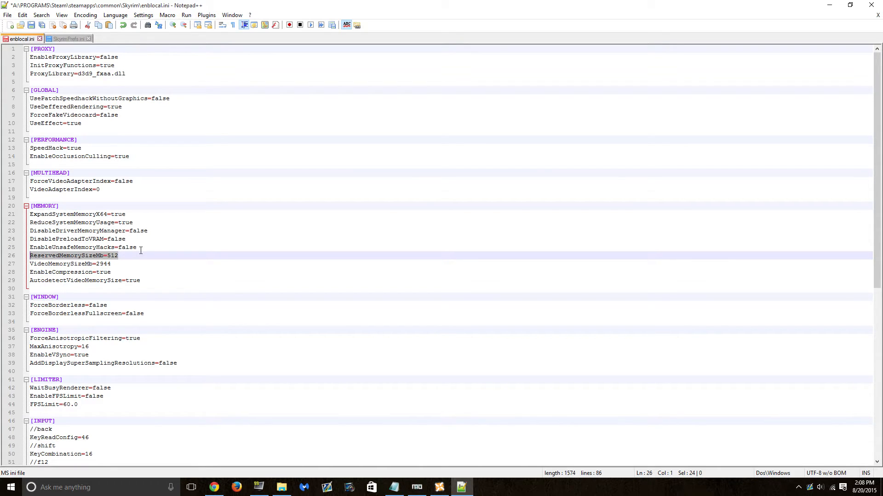
# - Locate the VideoMemorySizeMb=2944 entry on line 27
pyautogui.click(124, 260)
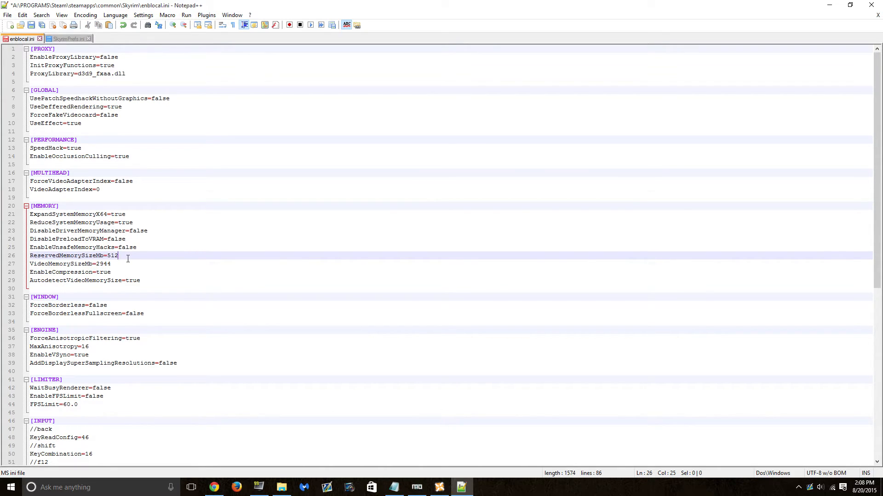
pyautogui.moveTo(115, 264); pyautogui.dragTo(29, 264)
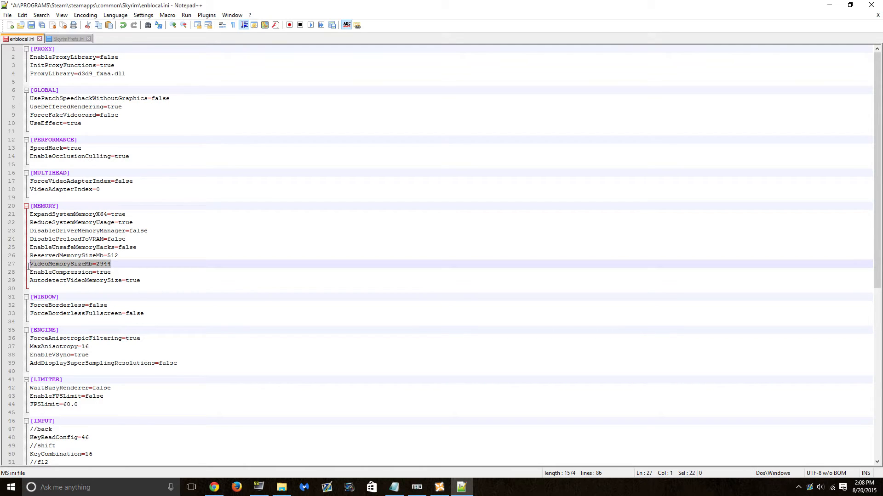
pyautogui.click(119, 265)
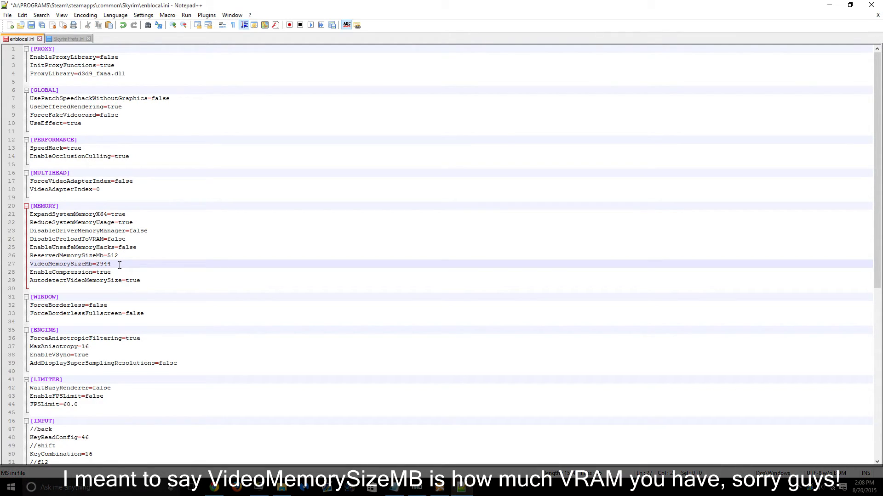
pyautogui.moveTo(112, 264); pyautogui.dragTo(35, 264)
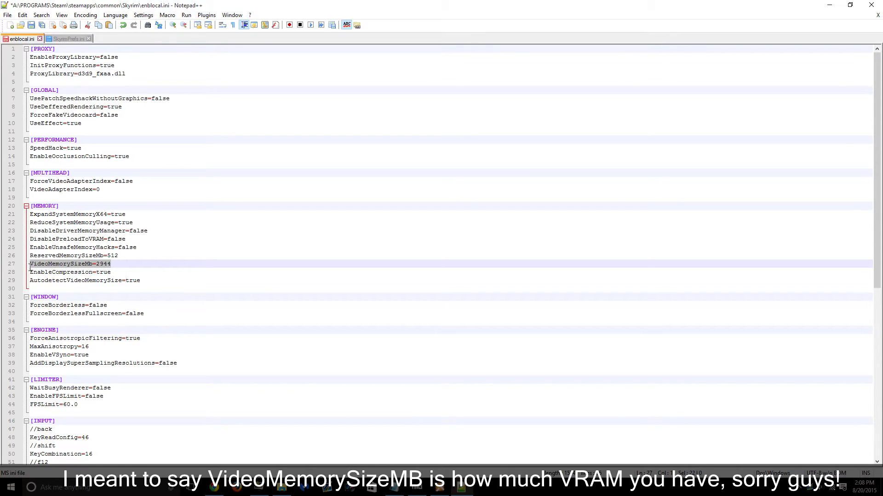
pyautogui.click(125, 265)
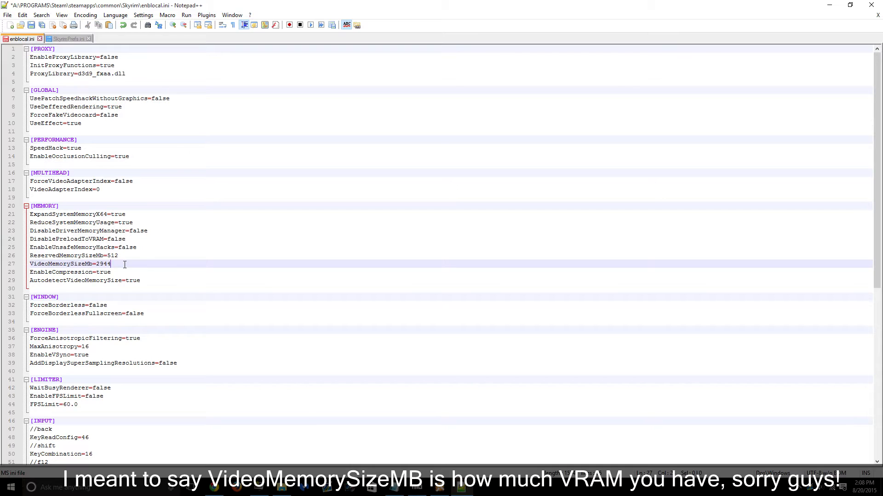
# - Replace the 2944 value with 6144, trying several sizes before settling
pyautogui.press('BackSpace')
pyautogui.press('BackSpace')
pyautogui.press('BackSpace')
pyautogui.press('BackSpace')
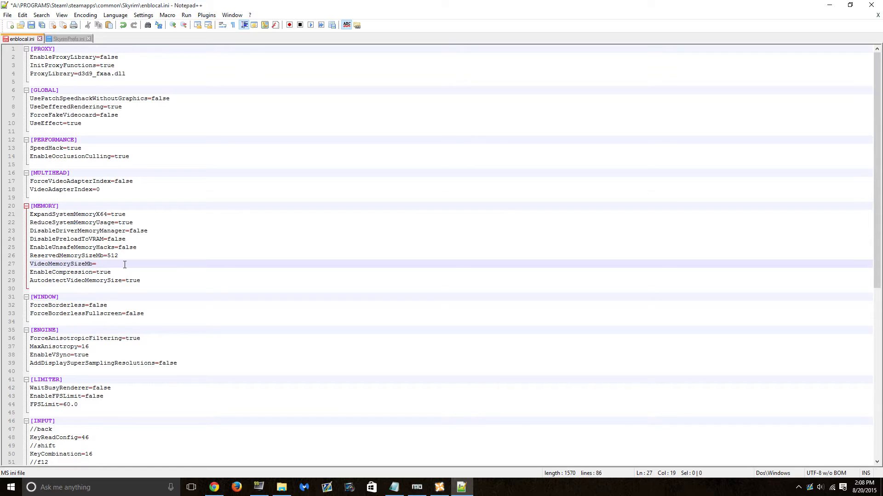
pyautogui.write('61')
pyautogui.write('1024')
pyautogui.press('BackSpace')
pyautogui.press('BackSpace')
pyautogui.write('204')
pyautogui.press('BackSpace')
pyautogui.press('BackSpace')
pyautogui.press('BackSpace')
pyautogui.write('3072')
pyautogui.press('BackSpace')
pyautogui.press('BackSpace')
pyautogui.press('BackSpace')
pyautogui.press('BackSpace')
pyautogui.write('4096')
pyautogui.press('BackSpace')
pyautogui.press('BackSpace')
pyautogui.press('BackSpace')
pyautogui.press('BackSpace')
pyautogui.write('6144')
pyautogui.click(146, 279)
pyautogui.hotkey('shift', 'Left')
pyautogui.hotkey('shift', 'Left')
pyautogui.hotkey('shift', 'Left')
pyautogui.hotkey('shift', 'Left')
pyautogui.hotkey('shift', 'Left')
pyautogui.hotkey('shift', 'Left')
pyautogui.hotkey('shift', 'Left')
pyautogui.hotkey('shift', 'Left')
pyautogui.hotkey('shift', 'Left')
pyautogui.hotkey('shift', 'Left')
pyautogui.hotkey('shift', 'Left')
pyautogui.hotkey('shift', 'Left')
pyautogui.hotkey('shift', 'Left')
pyautogui.hotkey('shift', 'Left')
pyautogui.hotkey('shift', 'Left')
pyautogui.hotkey('shift', 'Left')
pyautogui.hotkey('shift', 'Left')
pyautogui.hotkey('shift', 'Left')
pyautogui.hotkey('shift', 'Left')
pyautogui.hotkey('shift', 'Left')
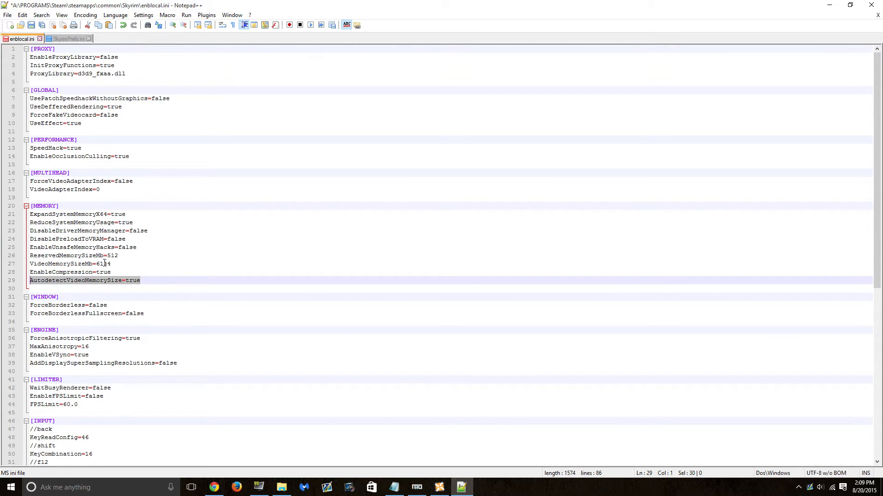
# - Change AutodetectVideoMemorySize on line 29 from true to false
pyautogui.click(151, 277)
pyautogui.press('BackSpace')
pyautogui.press('BackSpace')
pyautogui.press('BackSpace')
pyautogui.write('false')
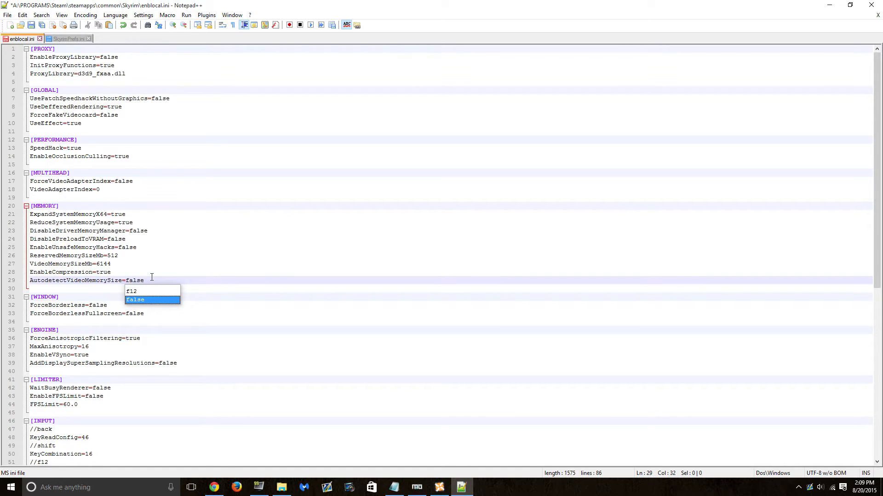
pyautogui.moveTo(149, 278); pyautogui.dragTo(128, 275)
pyautogui.click(148, 283)
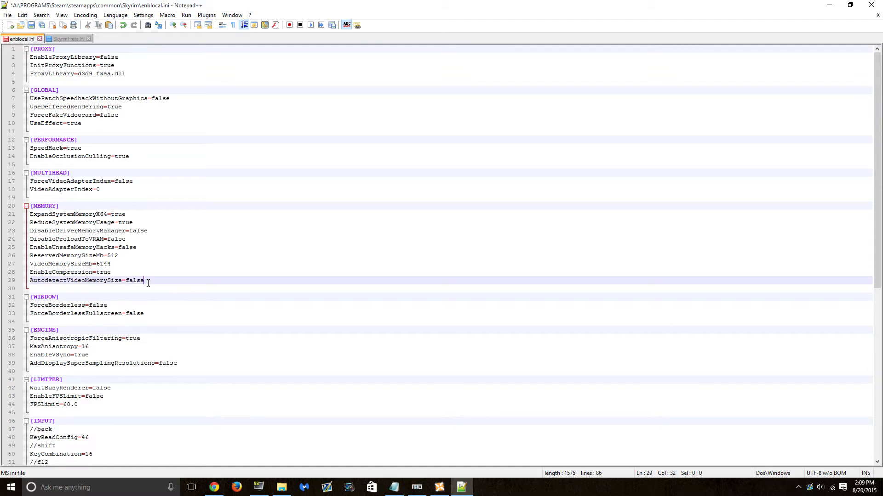
pyautogui.write('tru')
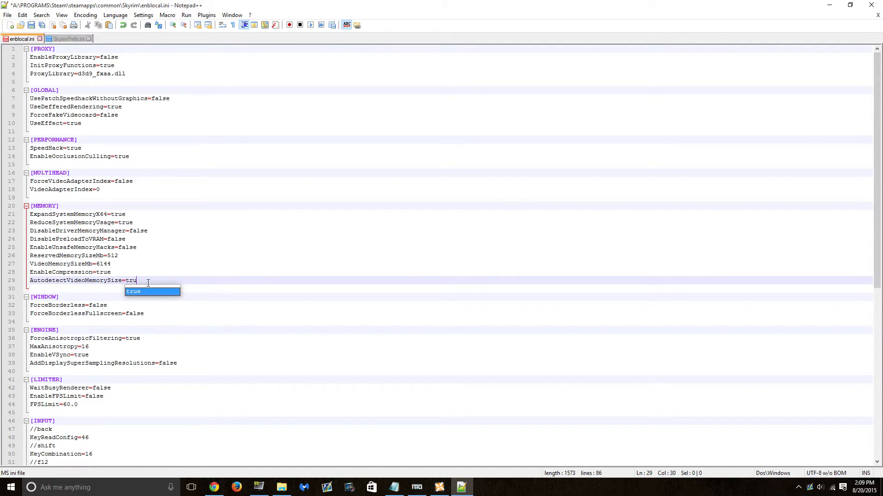
# - Confirm line 29 reads false and VideoMemorySizeMb stays 6144, then begin saving
pyautogui.click(115, 264)
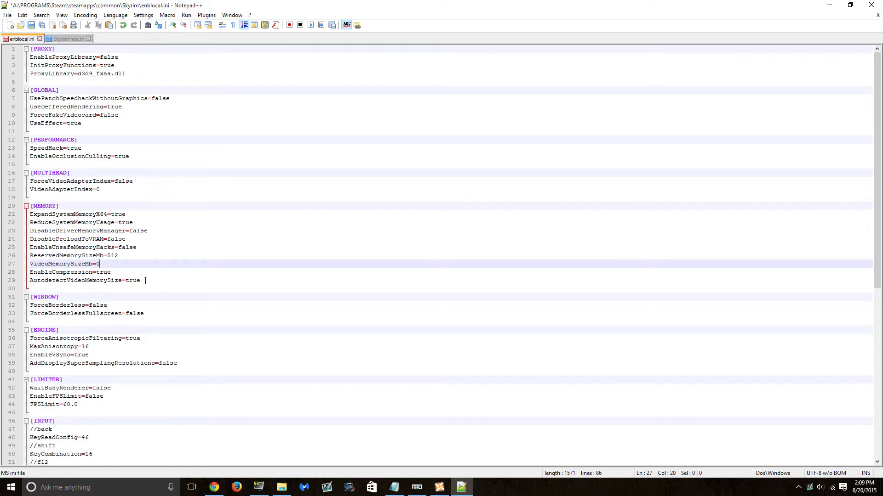
pyautogui.moveTo(146, 281); pyautogui.dragTo(33, 280)
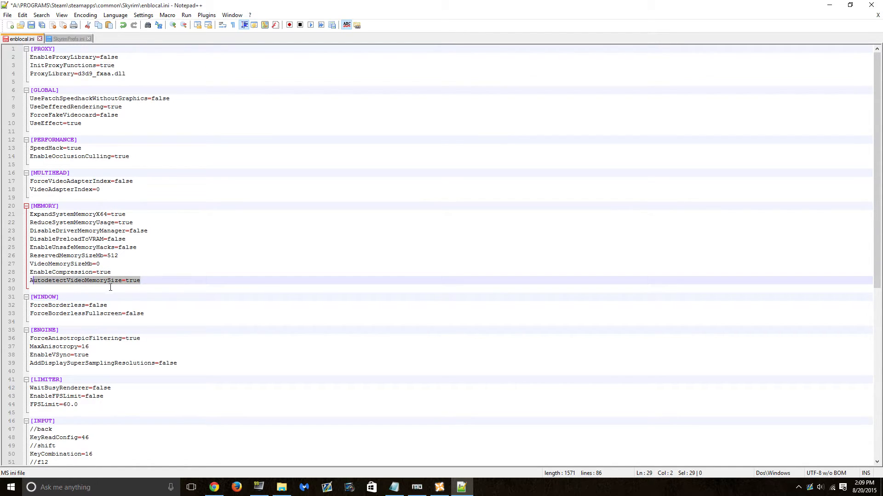
pyautogui.click(145, 281)
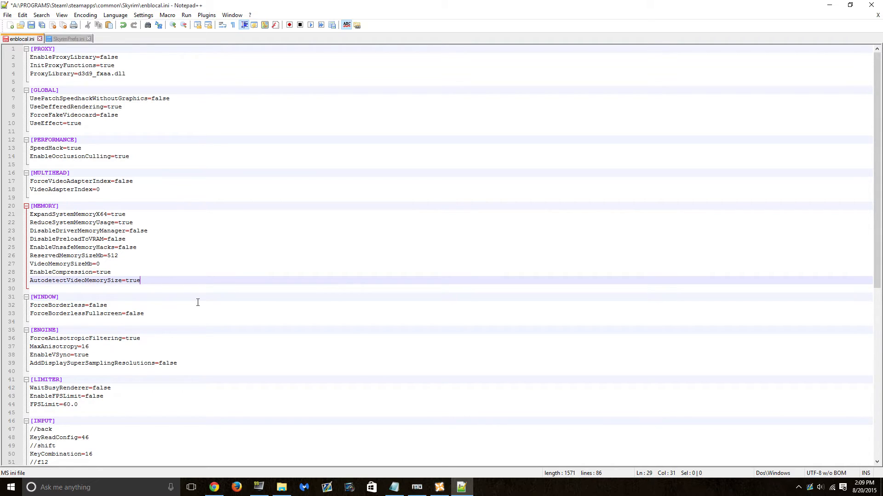
pyautogui.write('false')
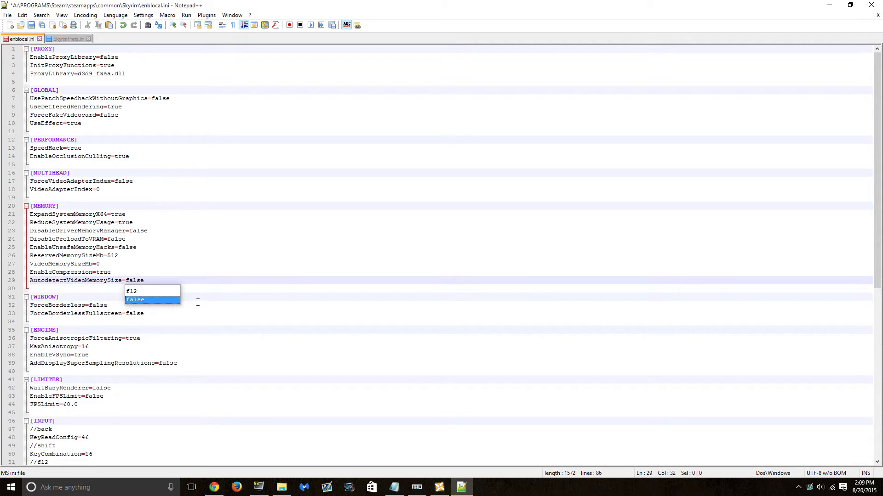
pyautogui.click(114, 265)
pyautogui.write('6144')
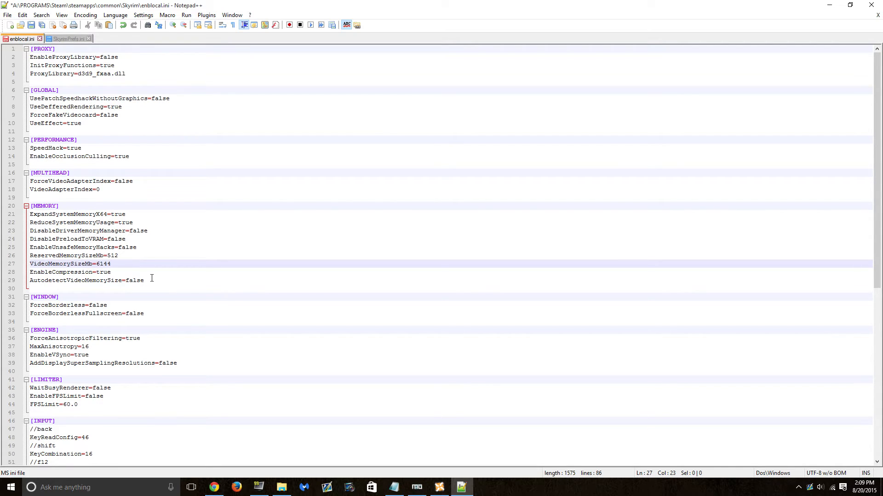
pyautogui.click(8, 15)
# - Save enblocal.ini, close Notepad++, and run SkyrimLauncher.exe from the Skyrim folder
pyautogui.click(51, 67)
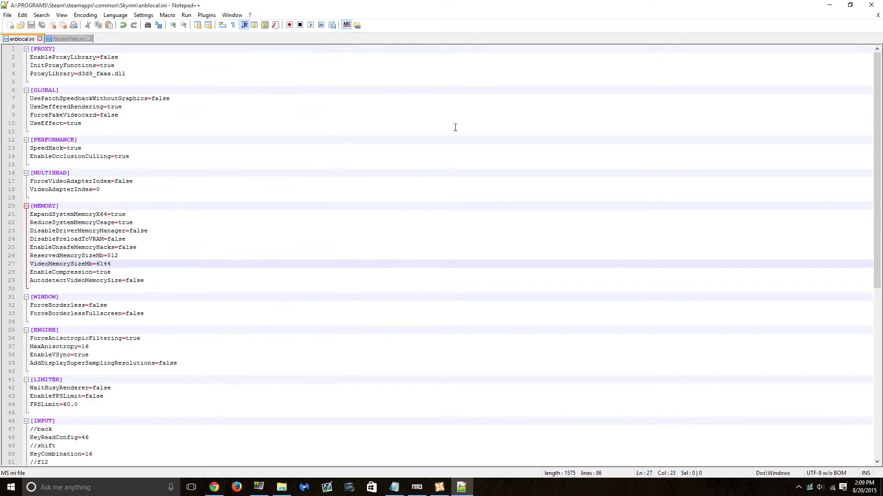
pyautogui.click(871, 5)
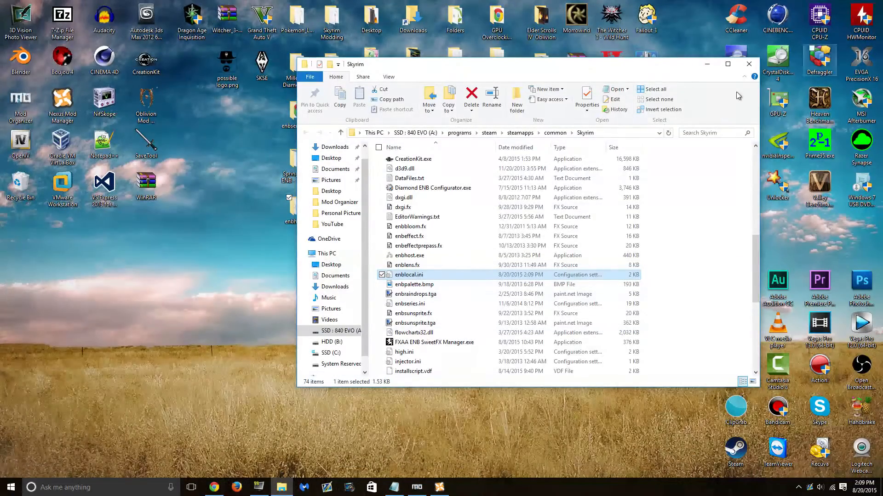
pyautogui.moveTo(586, 64); pyautogui.dragTo(498, 57)
pyautogui.scroll(-7, 420, 227)
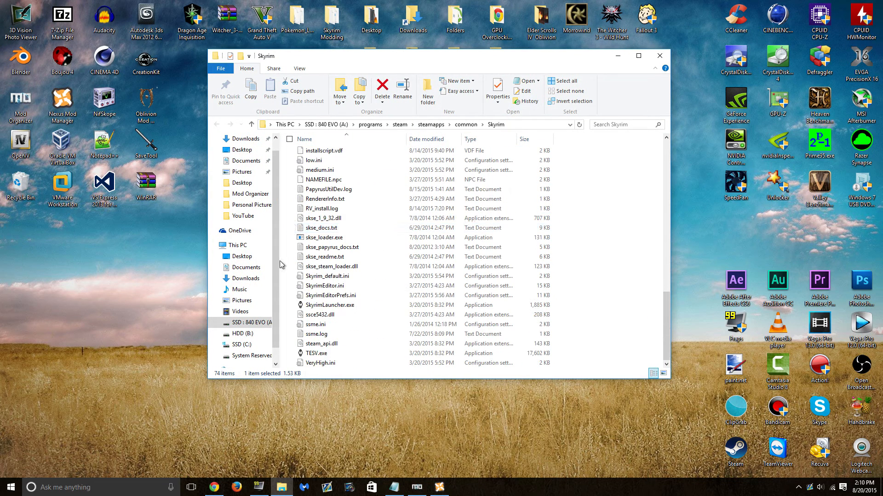
pyautogui.click(390, 305)
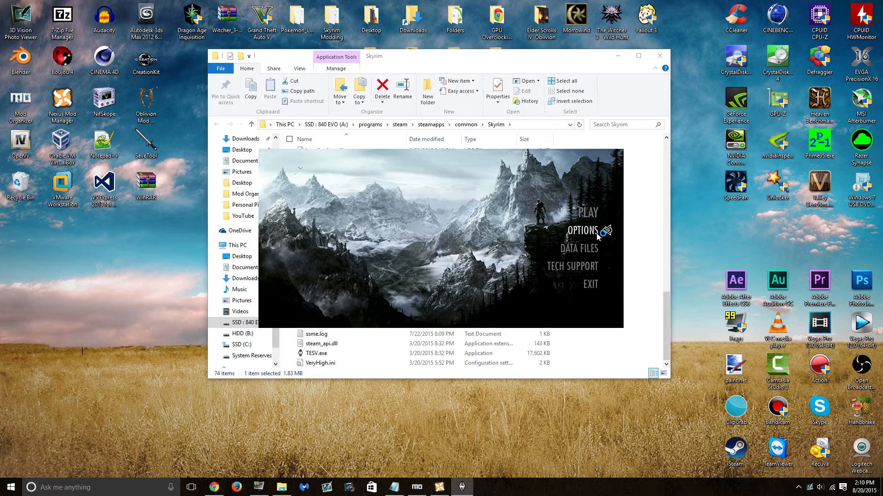
# - Keep Antialiasing and Anisotropic Filtering Off, check Advanced settings, confirm with OK, and exit the launcher
pyautogui.click(571, 235)
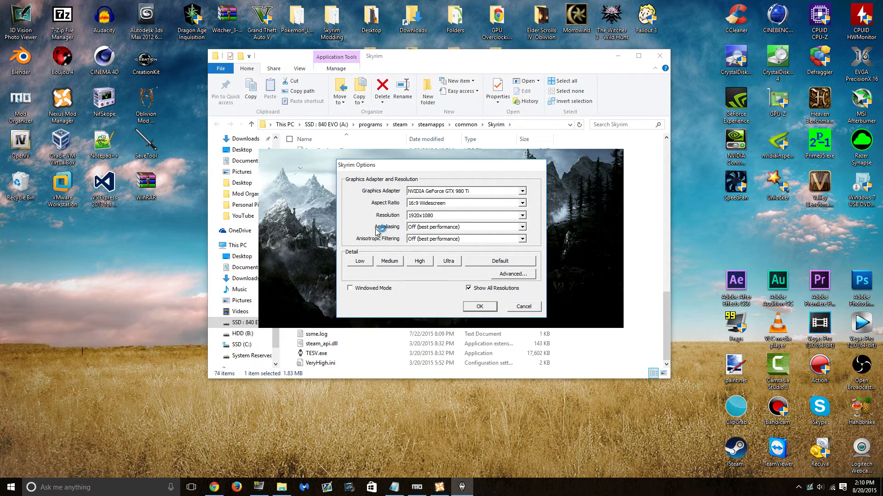
pyautogui.click(523, 228)
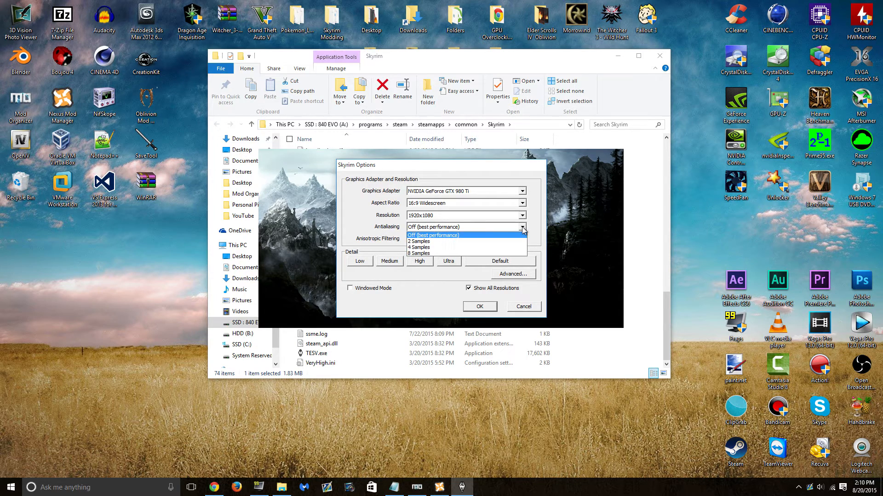
pyautogui.click(523, 230)
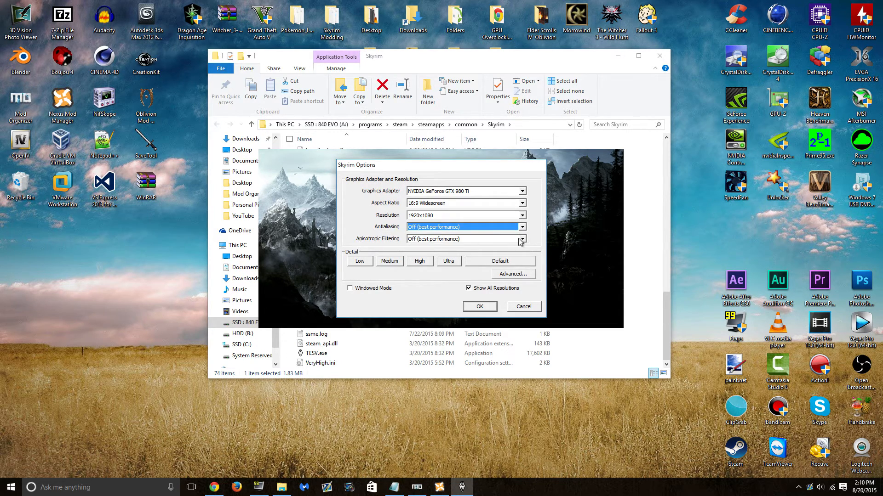
pyautogui.click(521, 240)
pyautogui.click(523, 240)
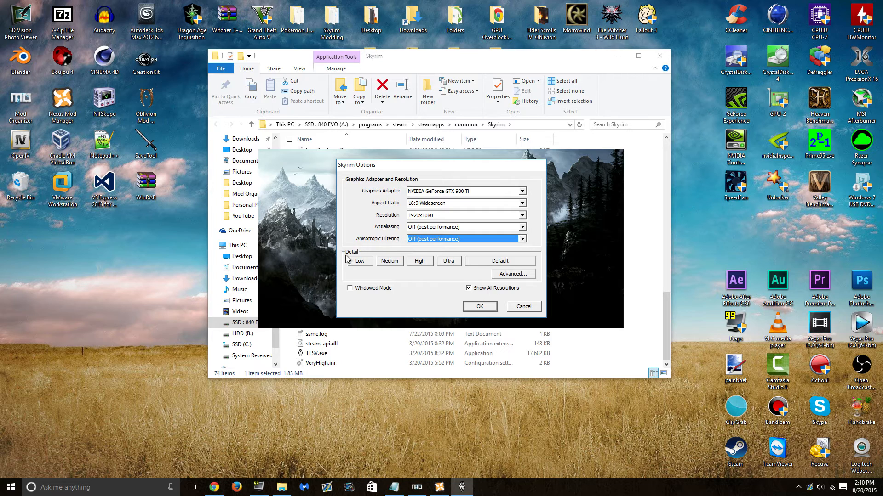
pyautogui.click(513, 277)
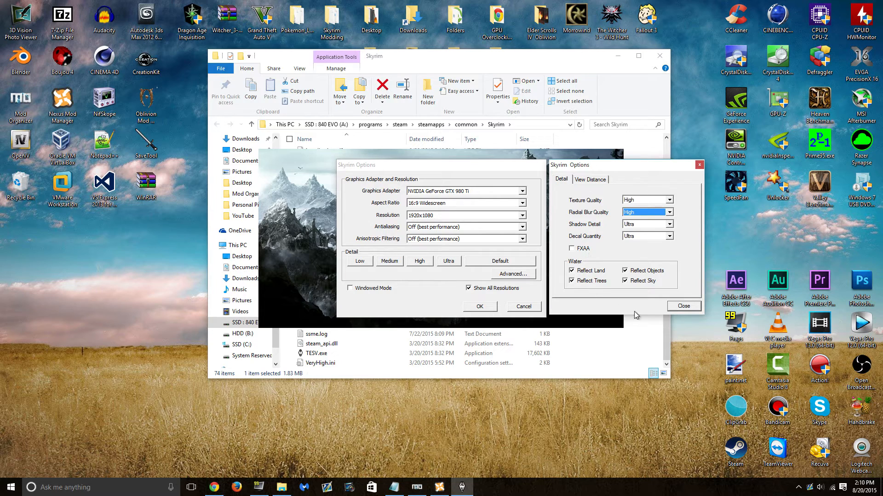
pyautogui.click(677, 306)
pyautogui.click(480, 306)
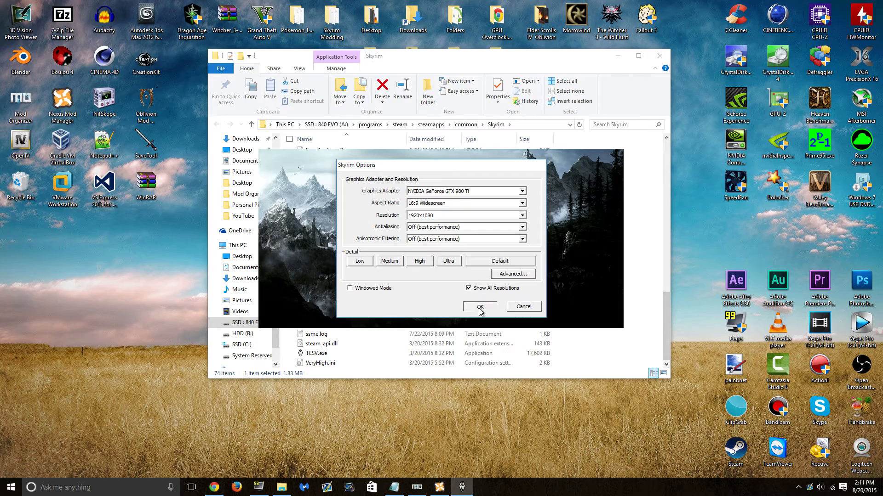
pyautogui.click(592, 292)
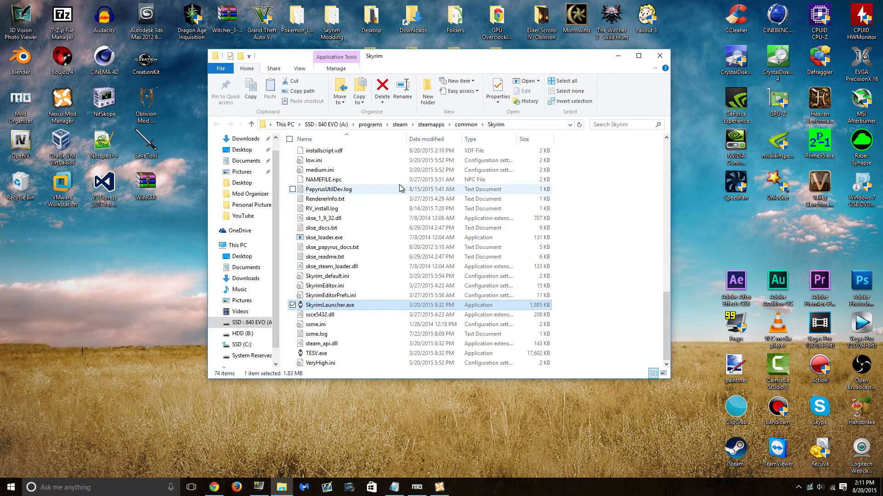
pyautogui.scroll(17, 405, 189)
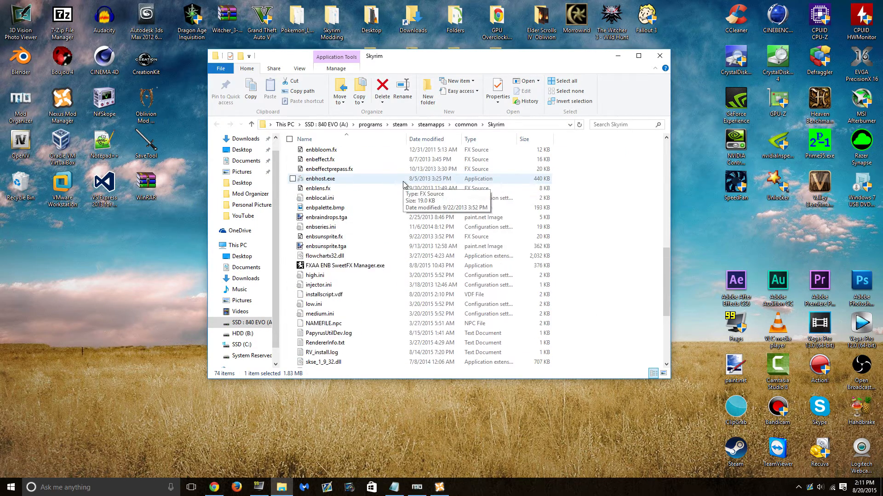
# - Close Explorer and run LOOT from Mod Organizer, unlocking Mod Organizer while it runs
pyautogui.click(667, 56)
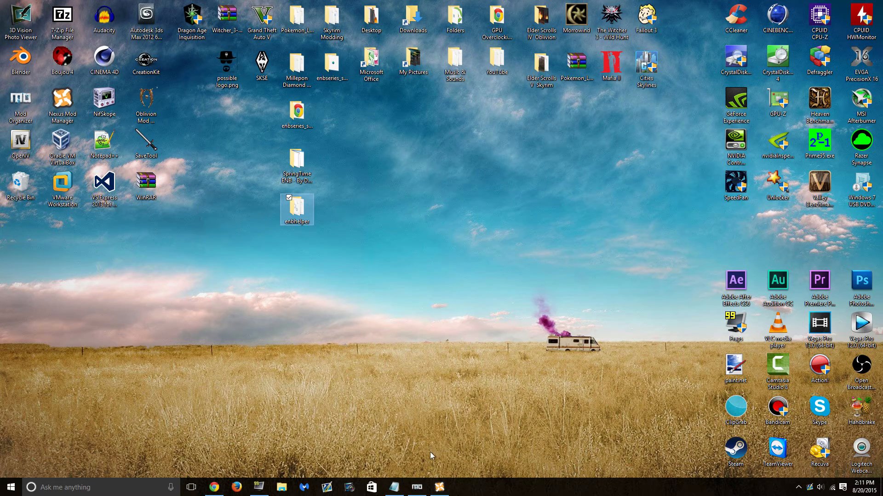
pyautogui.click(417, 487)
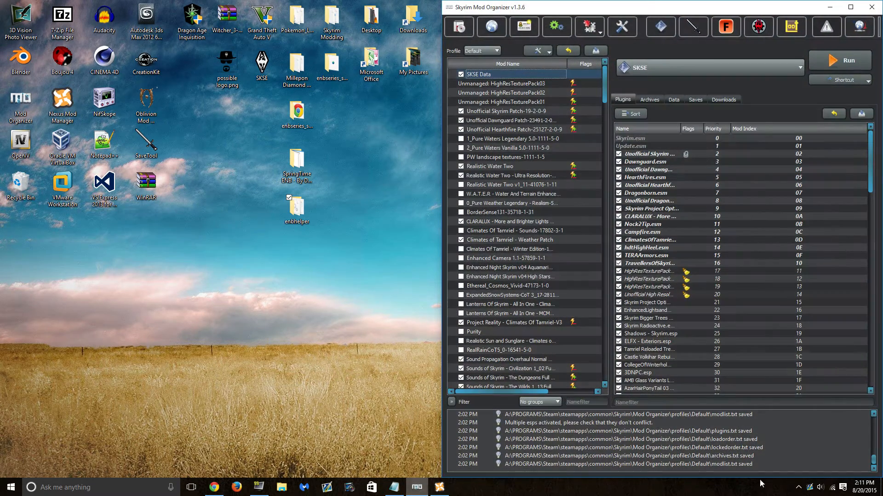
pyautogui.click(793, 29)
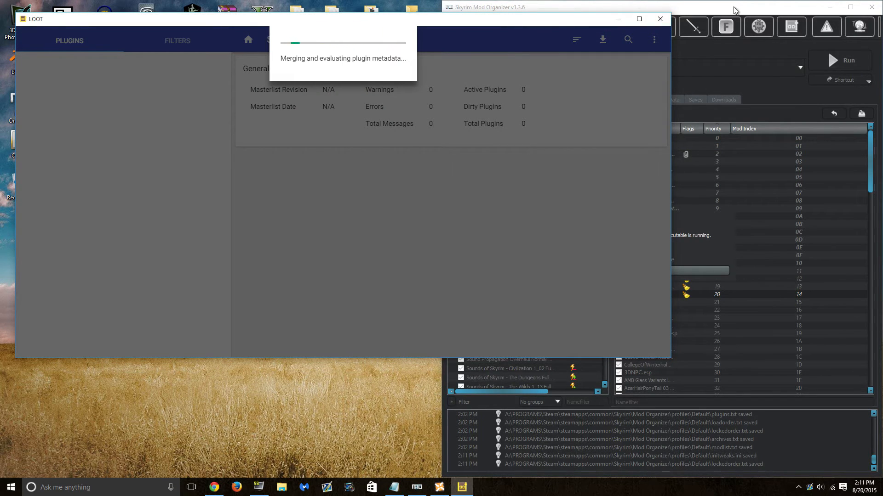
pyautogui.click(697, 318)
pyautogui.click(708, 272)
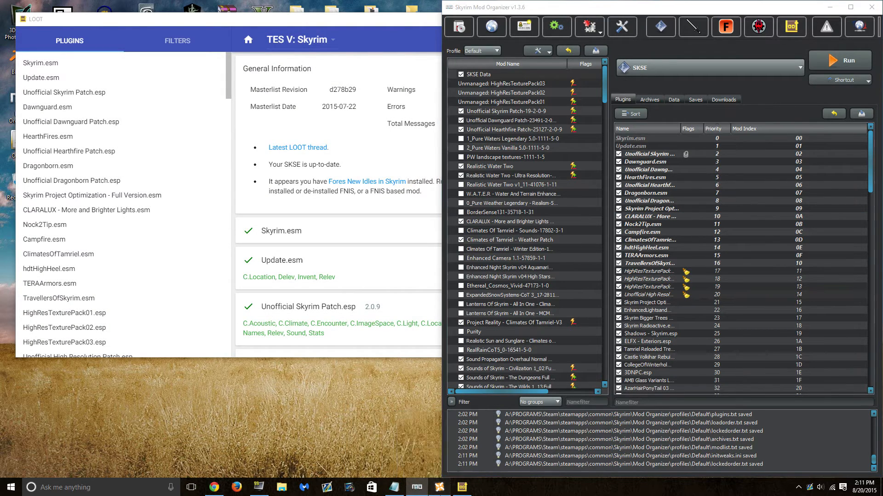
# - Check Opeth_torch.esp and Opeth_Weather.esp in Nexus Mod Manager, then minimize both managers
pyautogui.click(440, 487)
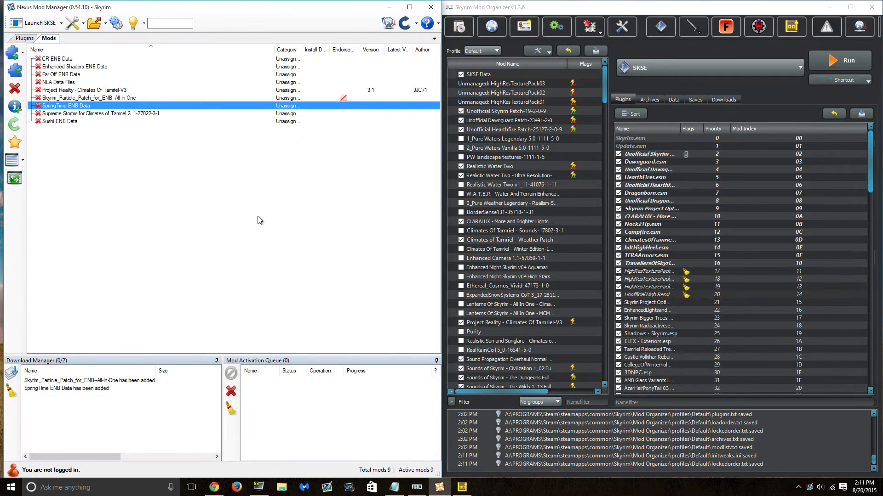
pyautogui.click(24, 38)
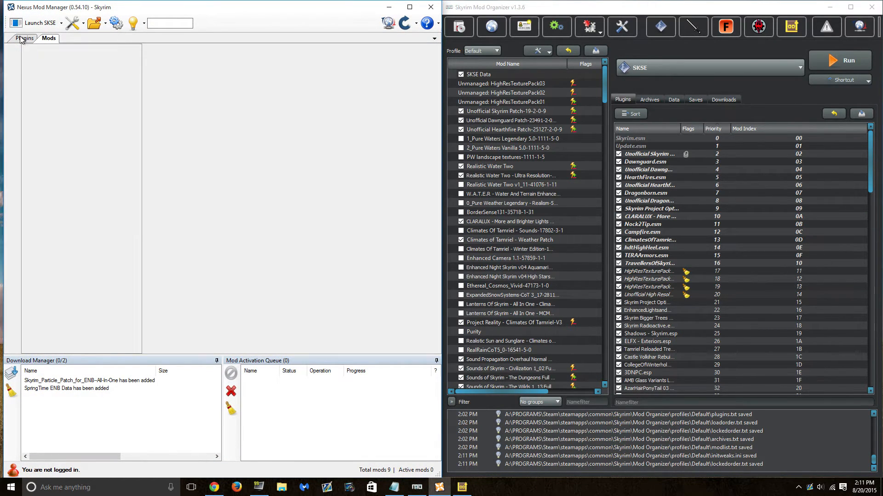
pyautogui.moveTo(873, 160); pyautogui.dragTo(873, 370)
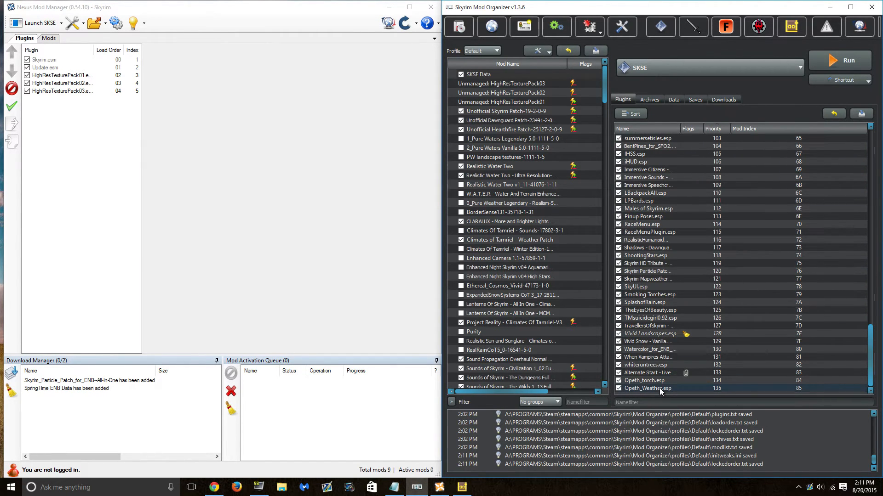
pyautogui.click(671, 382)
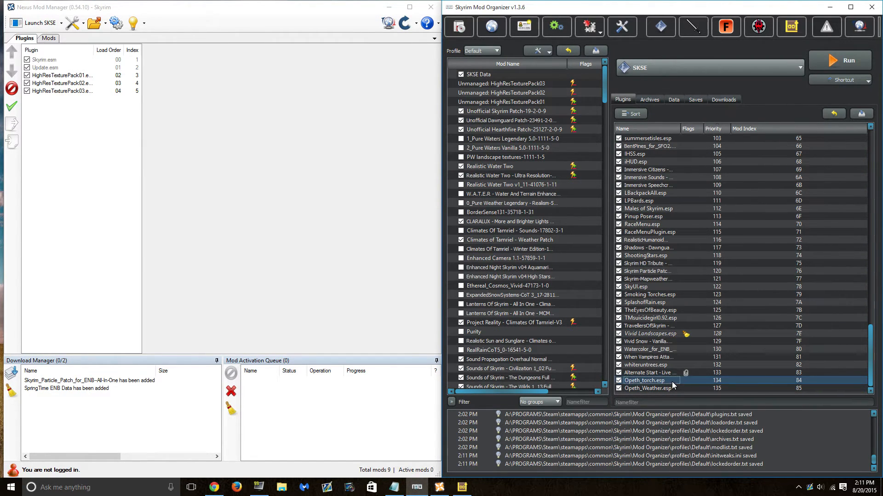
pyautogui.click(685, 388)
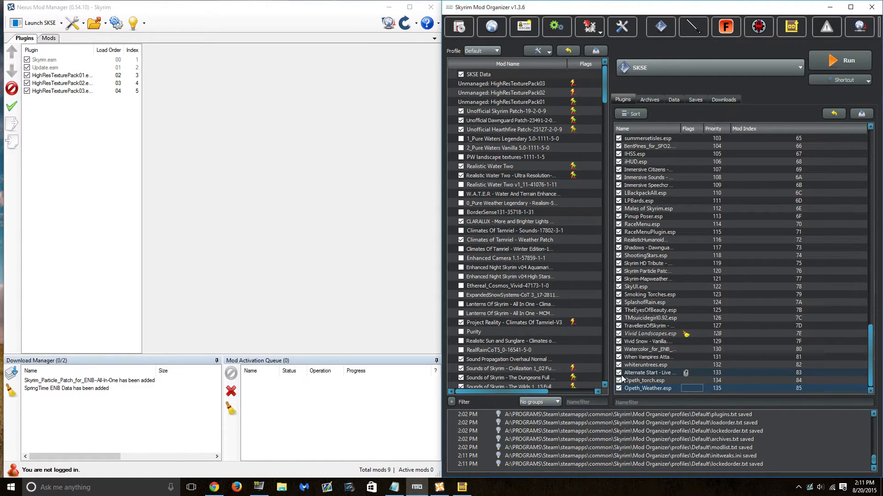
pyautogui.click(677, 388)
pyautogui.click(829, 7)
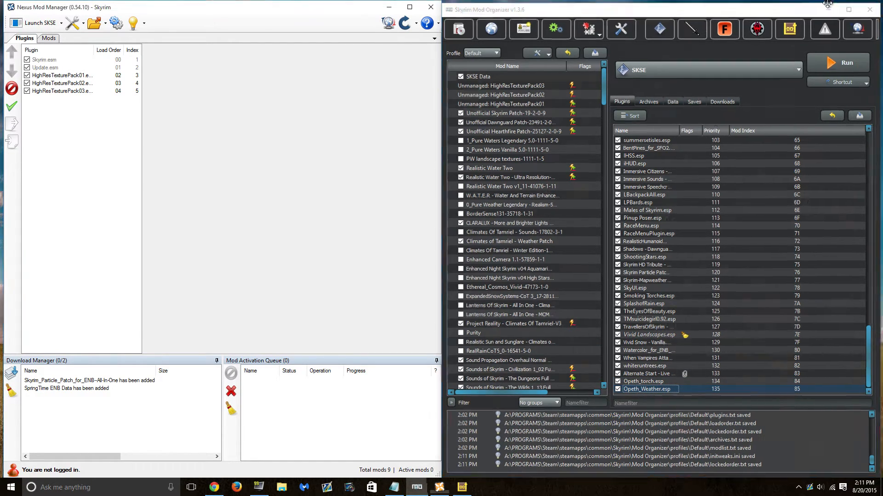
pyautogui.click(389, 7)
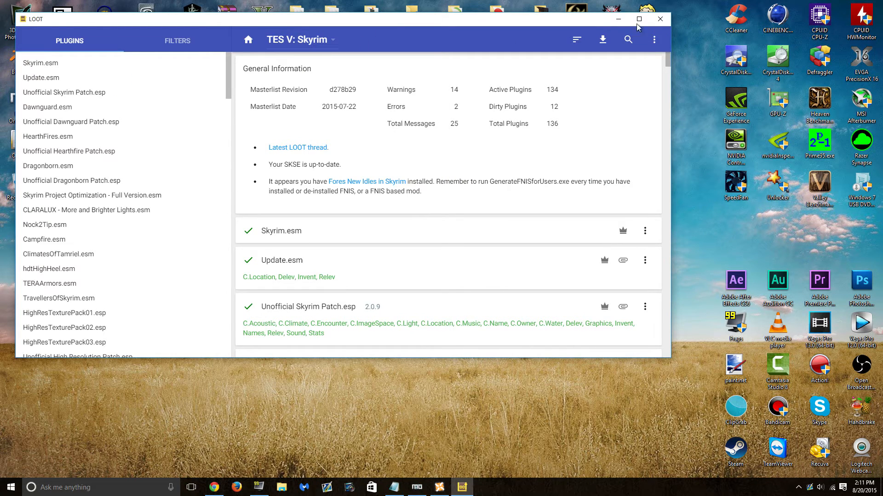
# - Sort the plugins, apply the sorted load order, and close LOOT
pyautogui.click(575, 38)
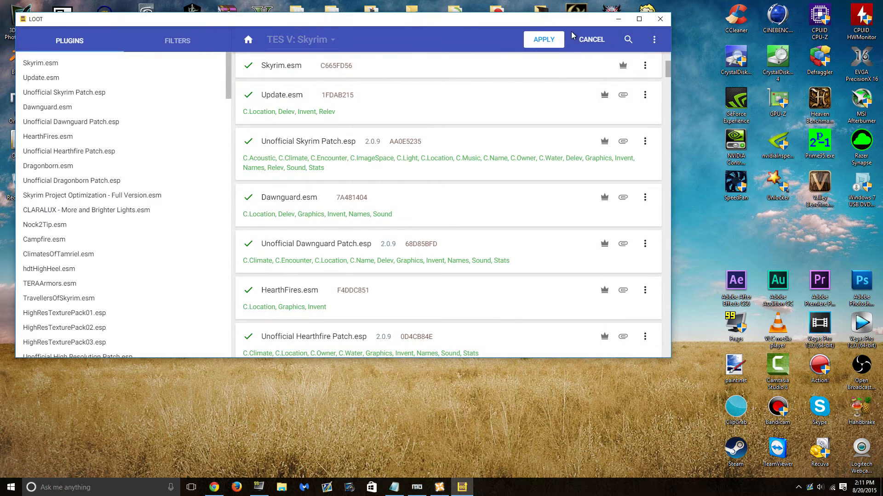
pyautogui.click(554, 45)
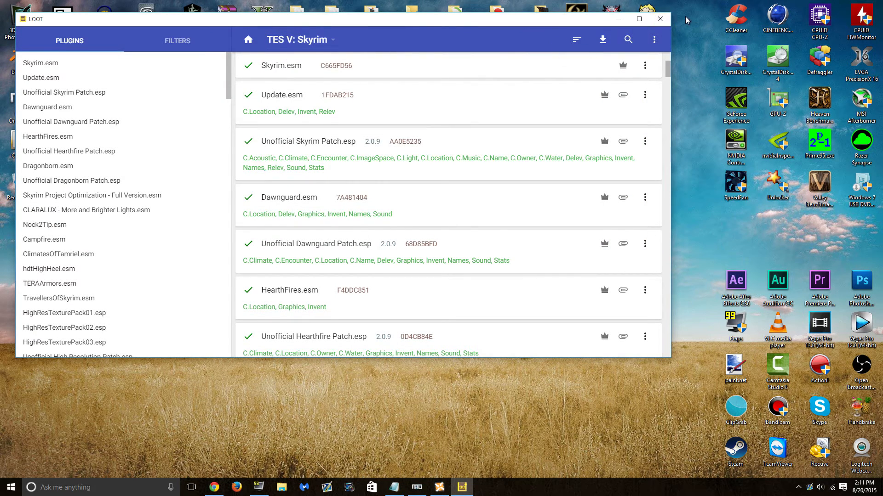
pyautogui.click(660, 19)
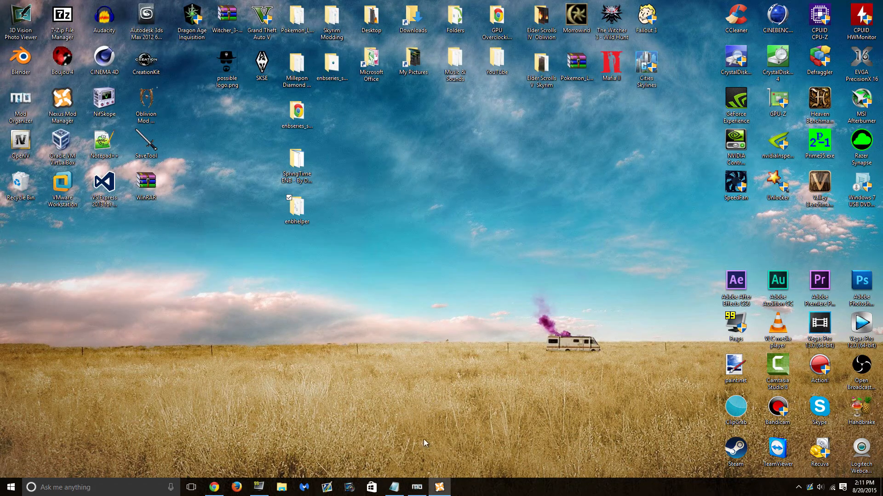
# - Restore Mod Organizer and run Skyrim with the SKSE executable
pyautogui.click(416, 488)
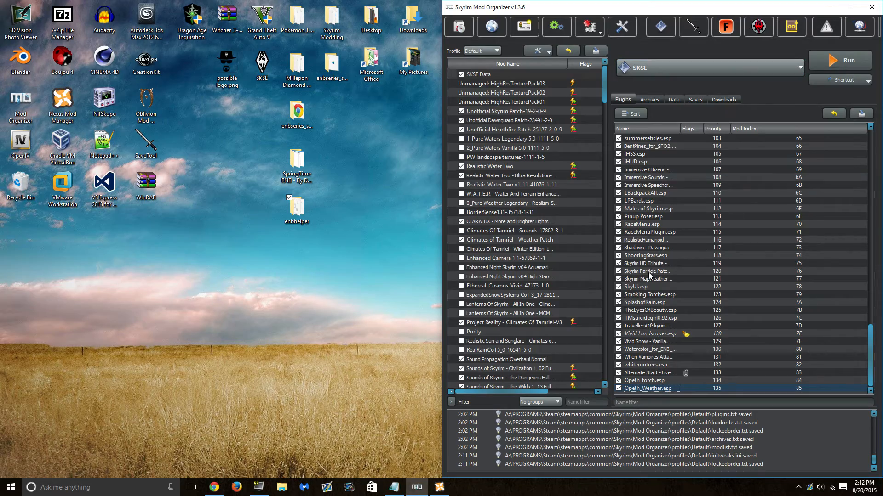
pyautogui.click(849, 64)
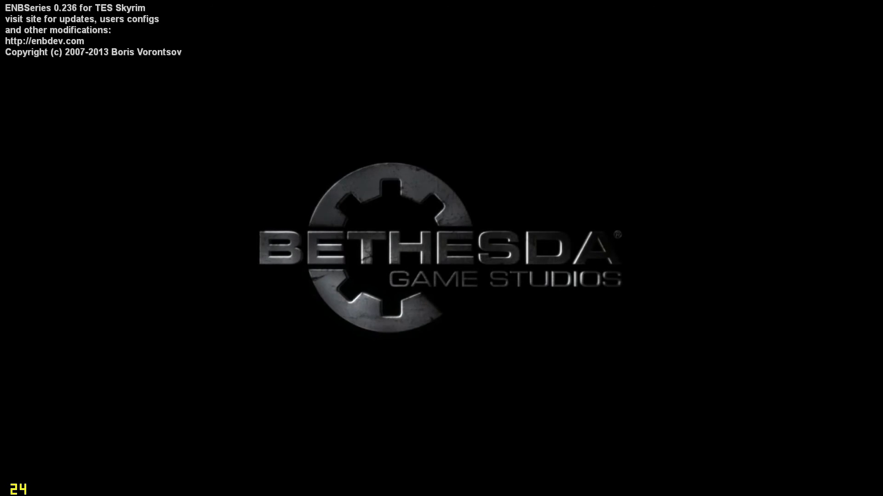